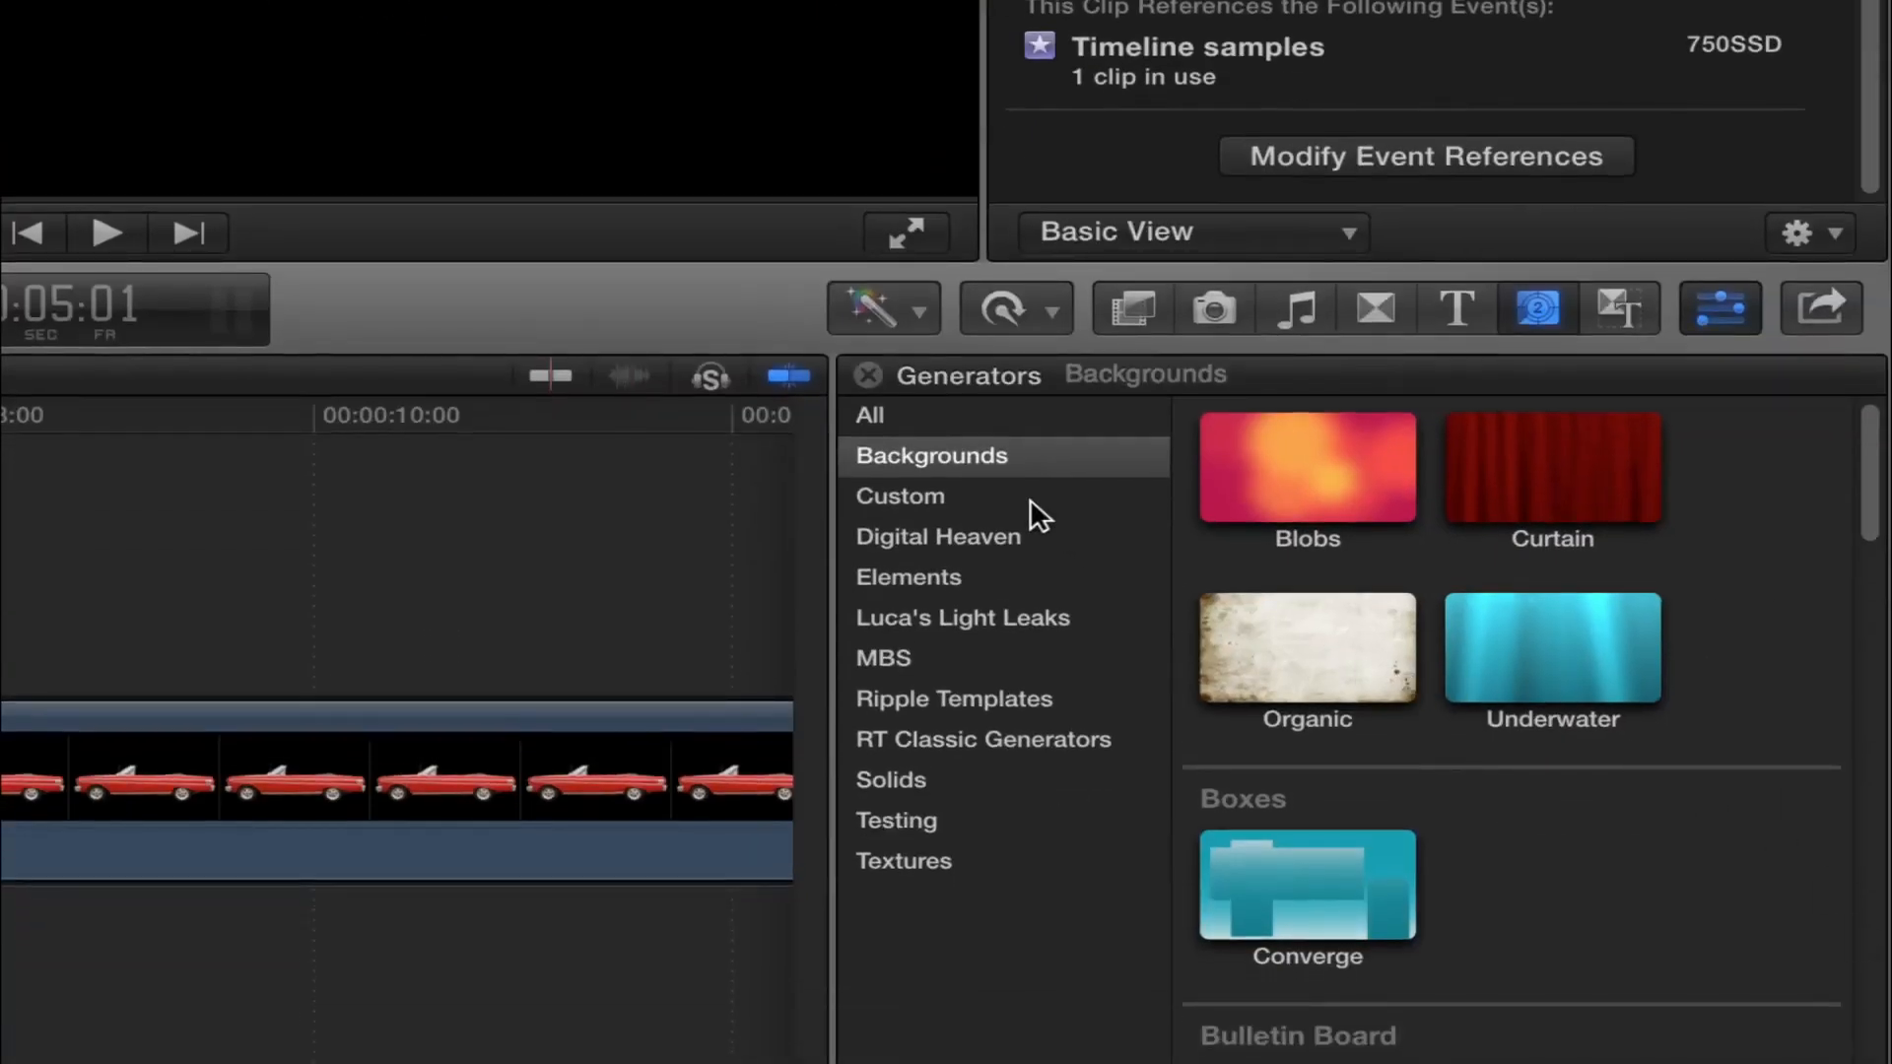
Append the Drift background generator to the timeline and move it beneath the red car clip.
{"action": "left_click_drag", "start_coordinate": [1876, 498], "coordinate": [1866, 759]}
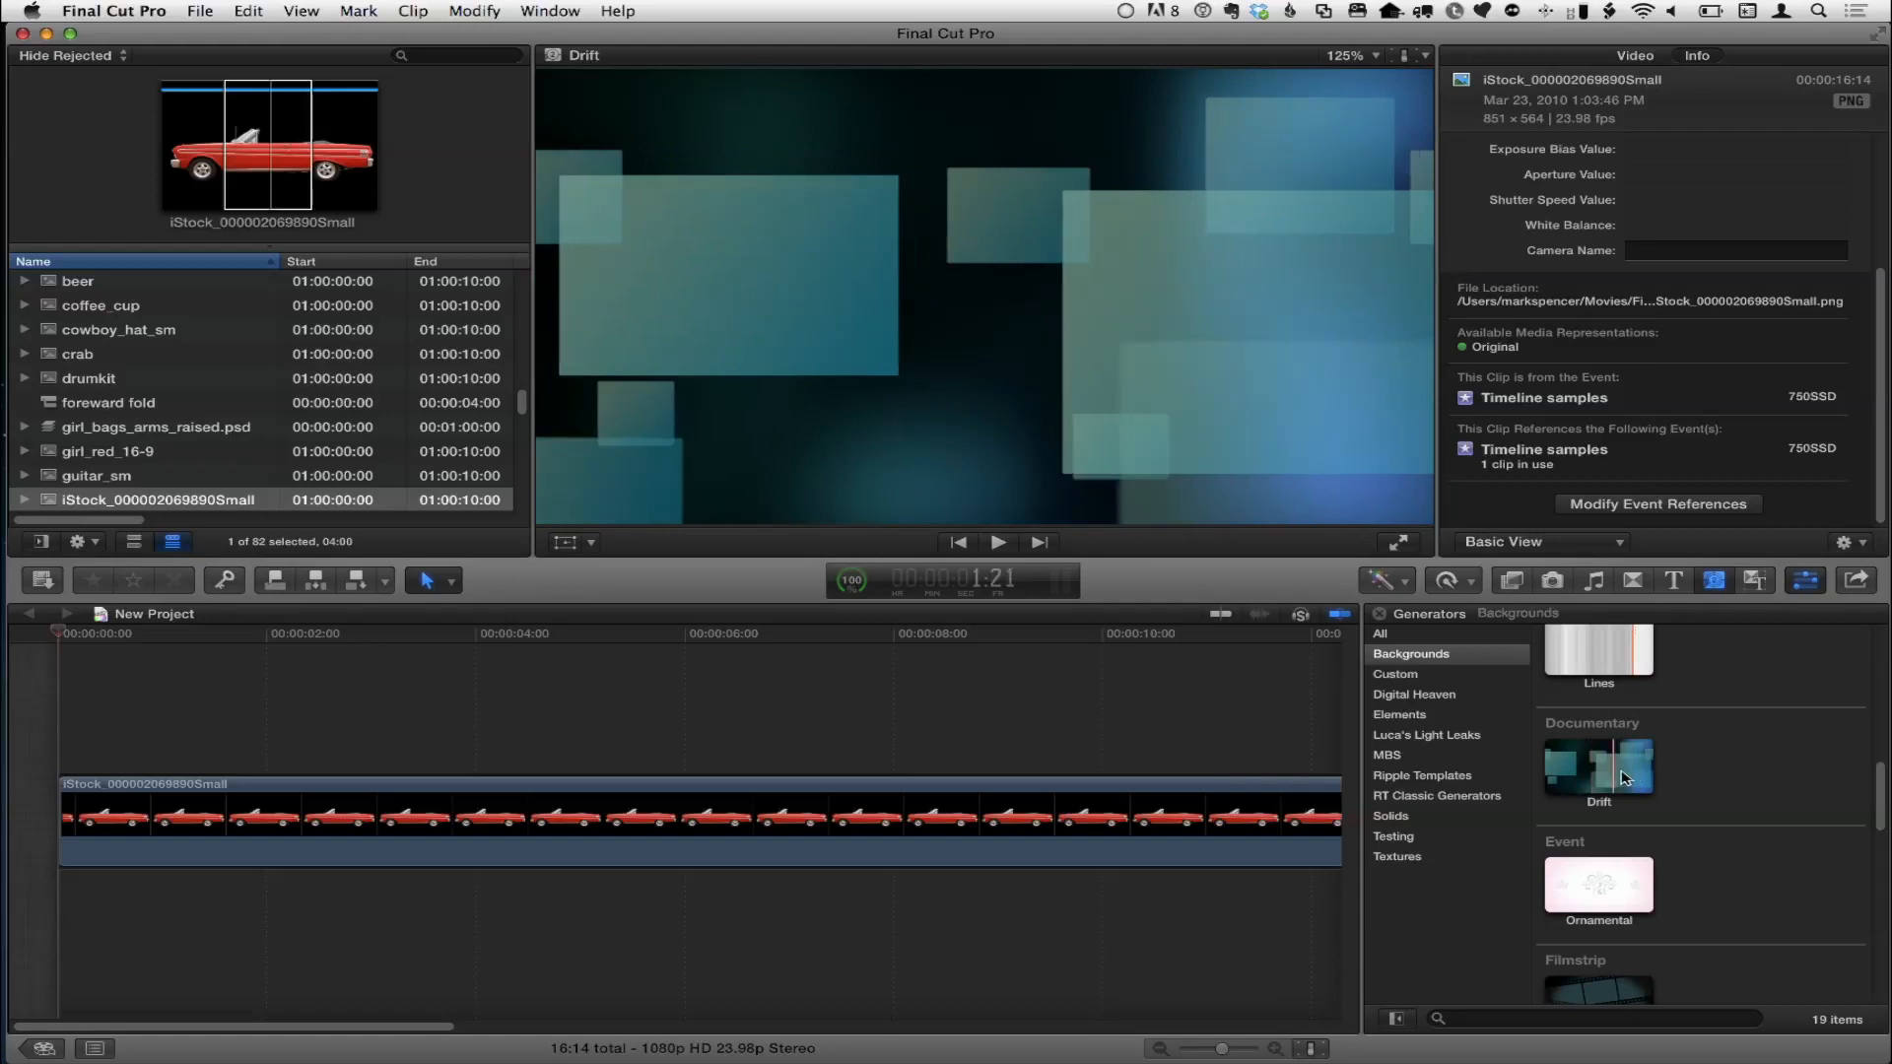
{"action": "key", "text": "e"}
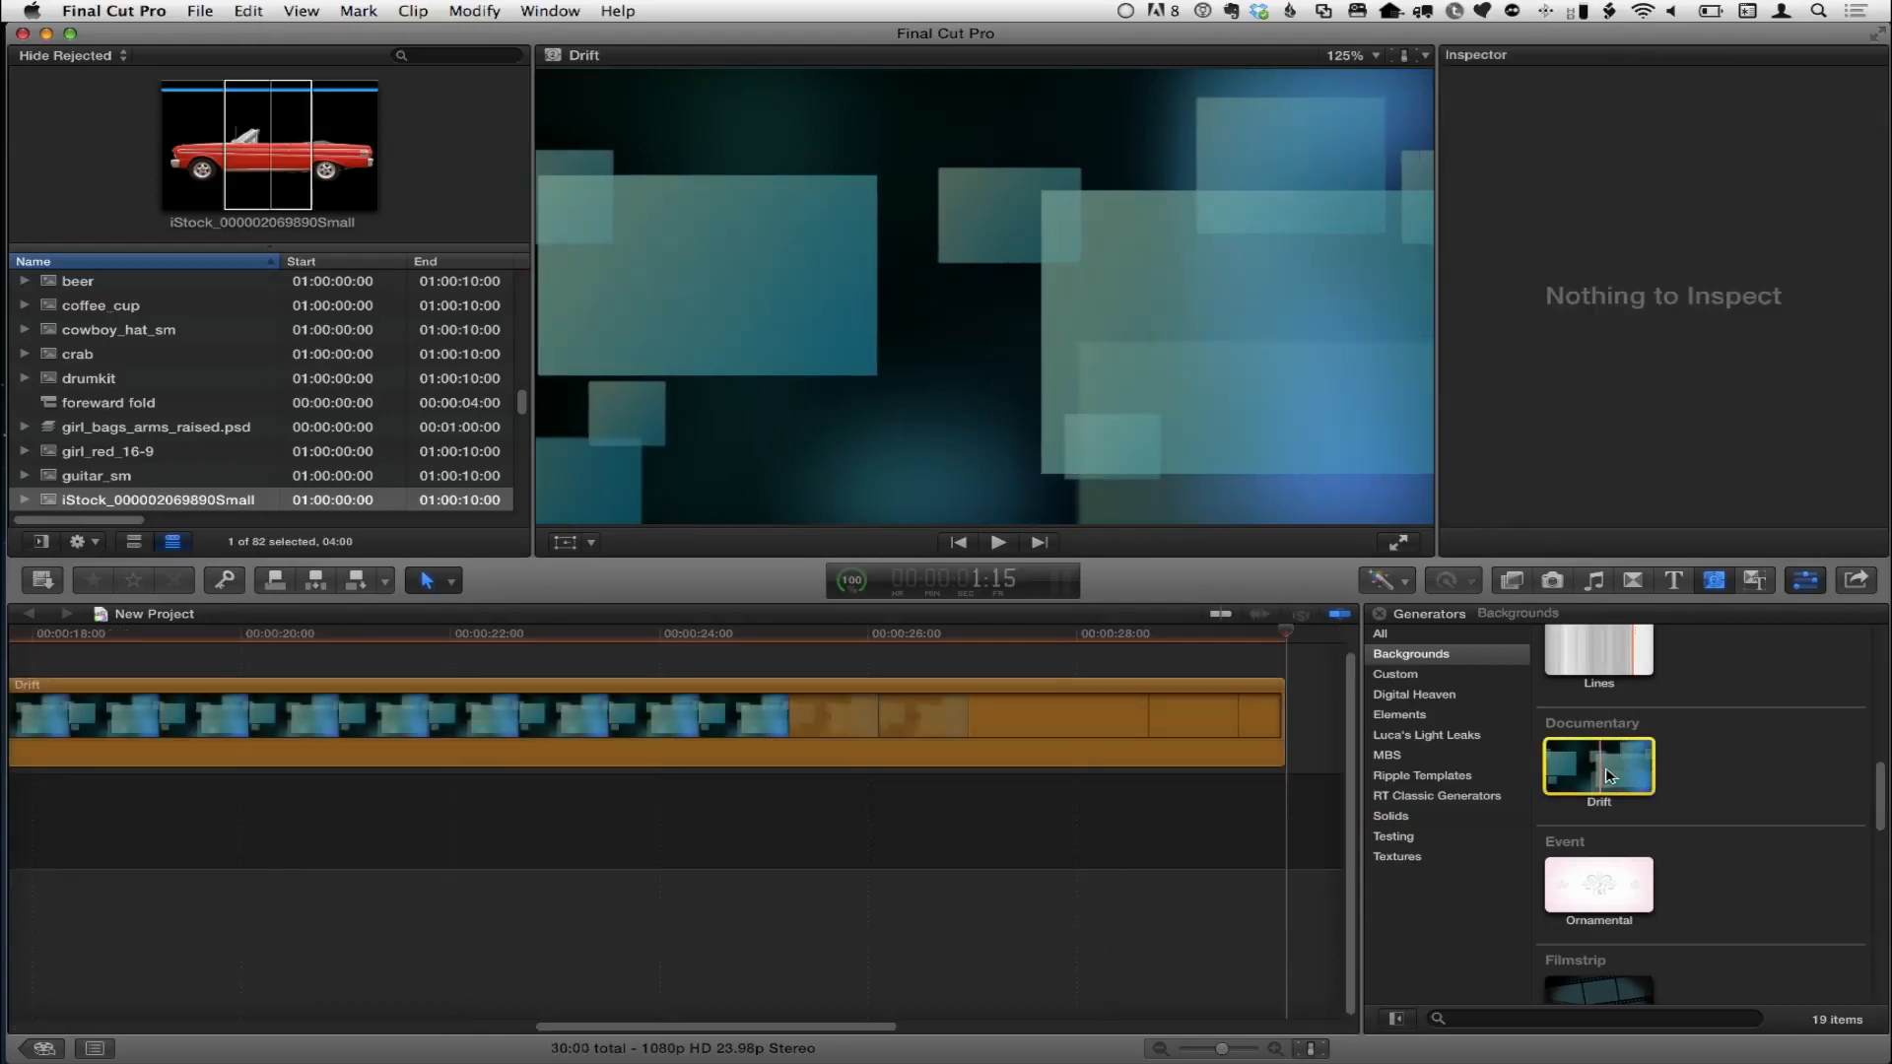
{"action": "key", "text": "shift+z"}
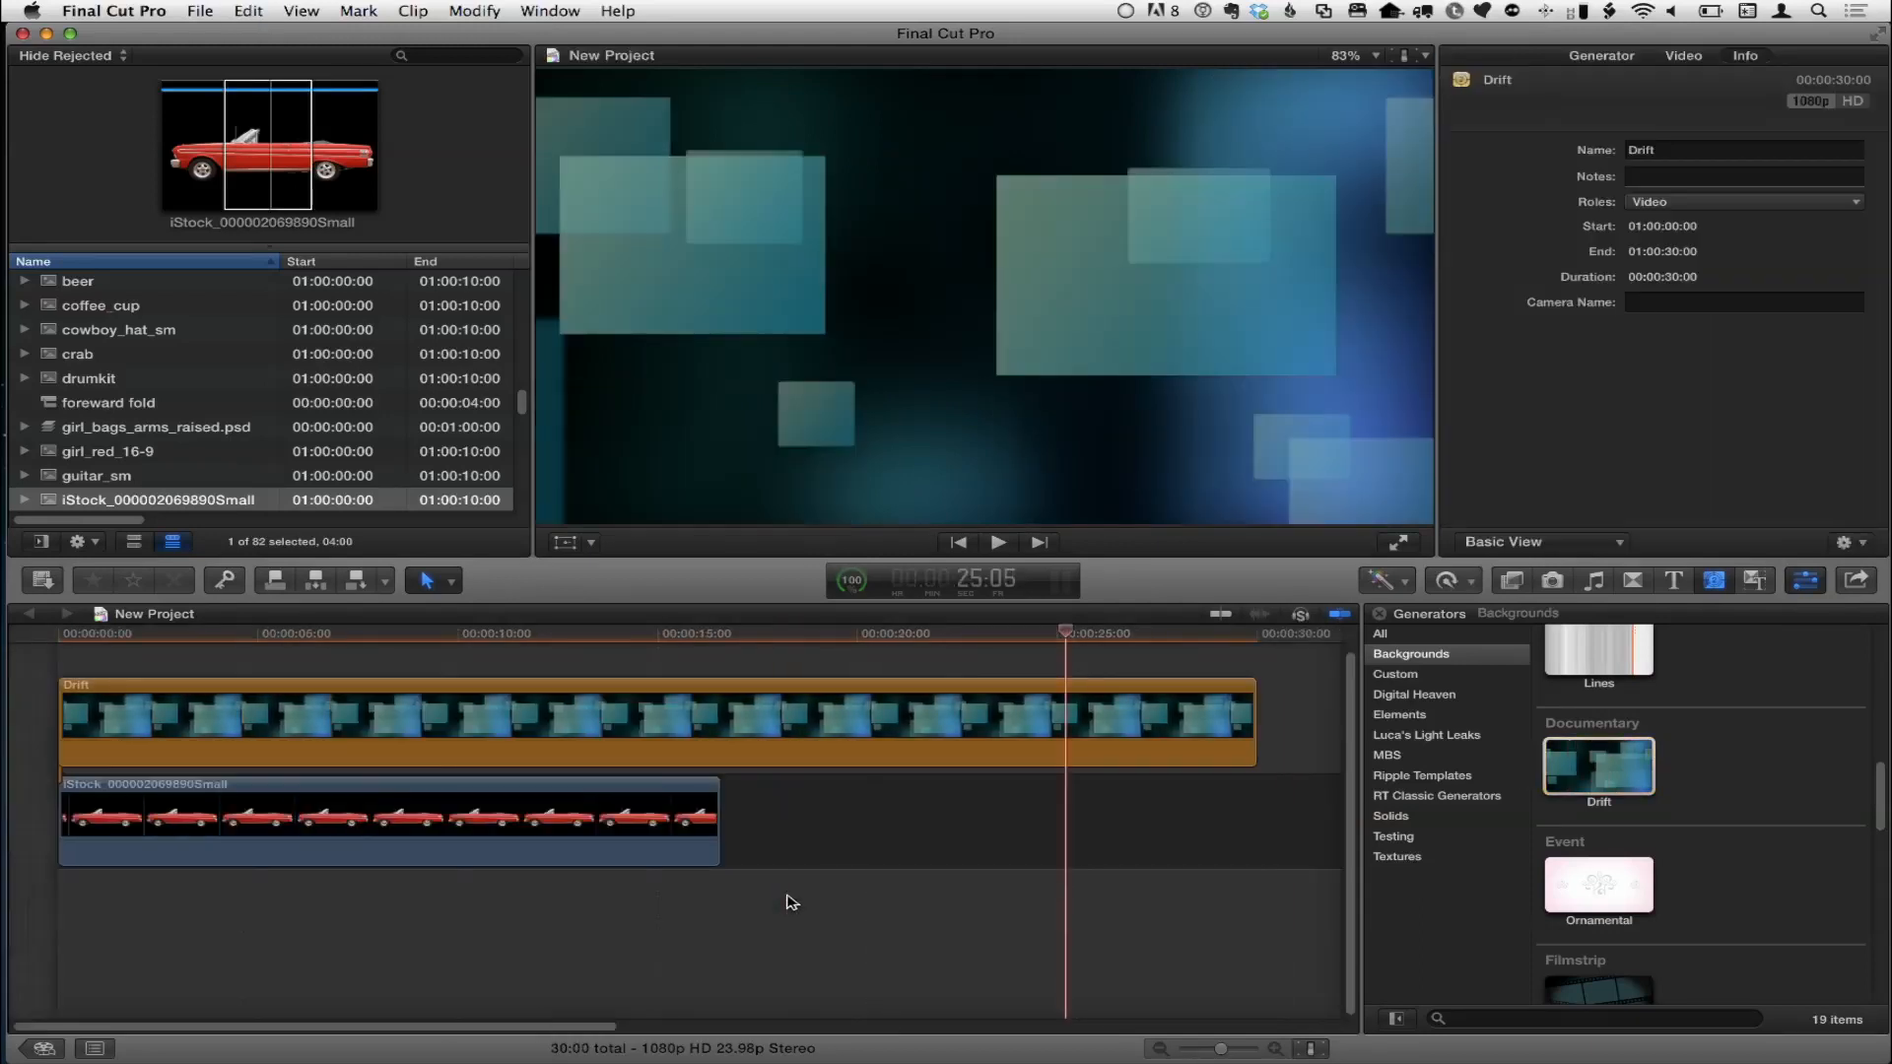
{"action": "left_click_drag", "start_coordinate": [496, 762], "coordinate": [480, 890]}
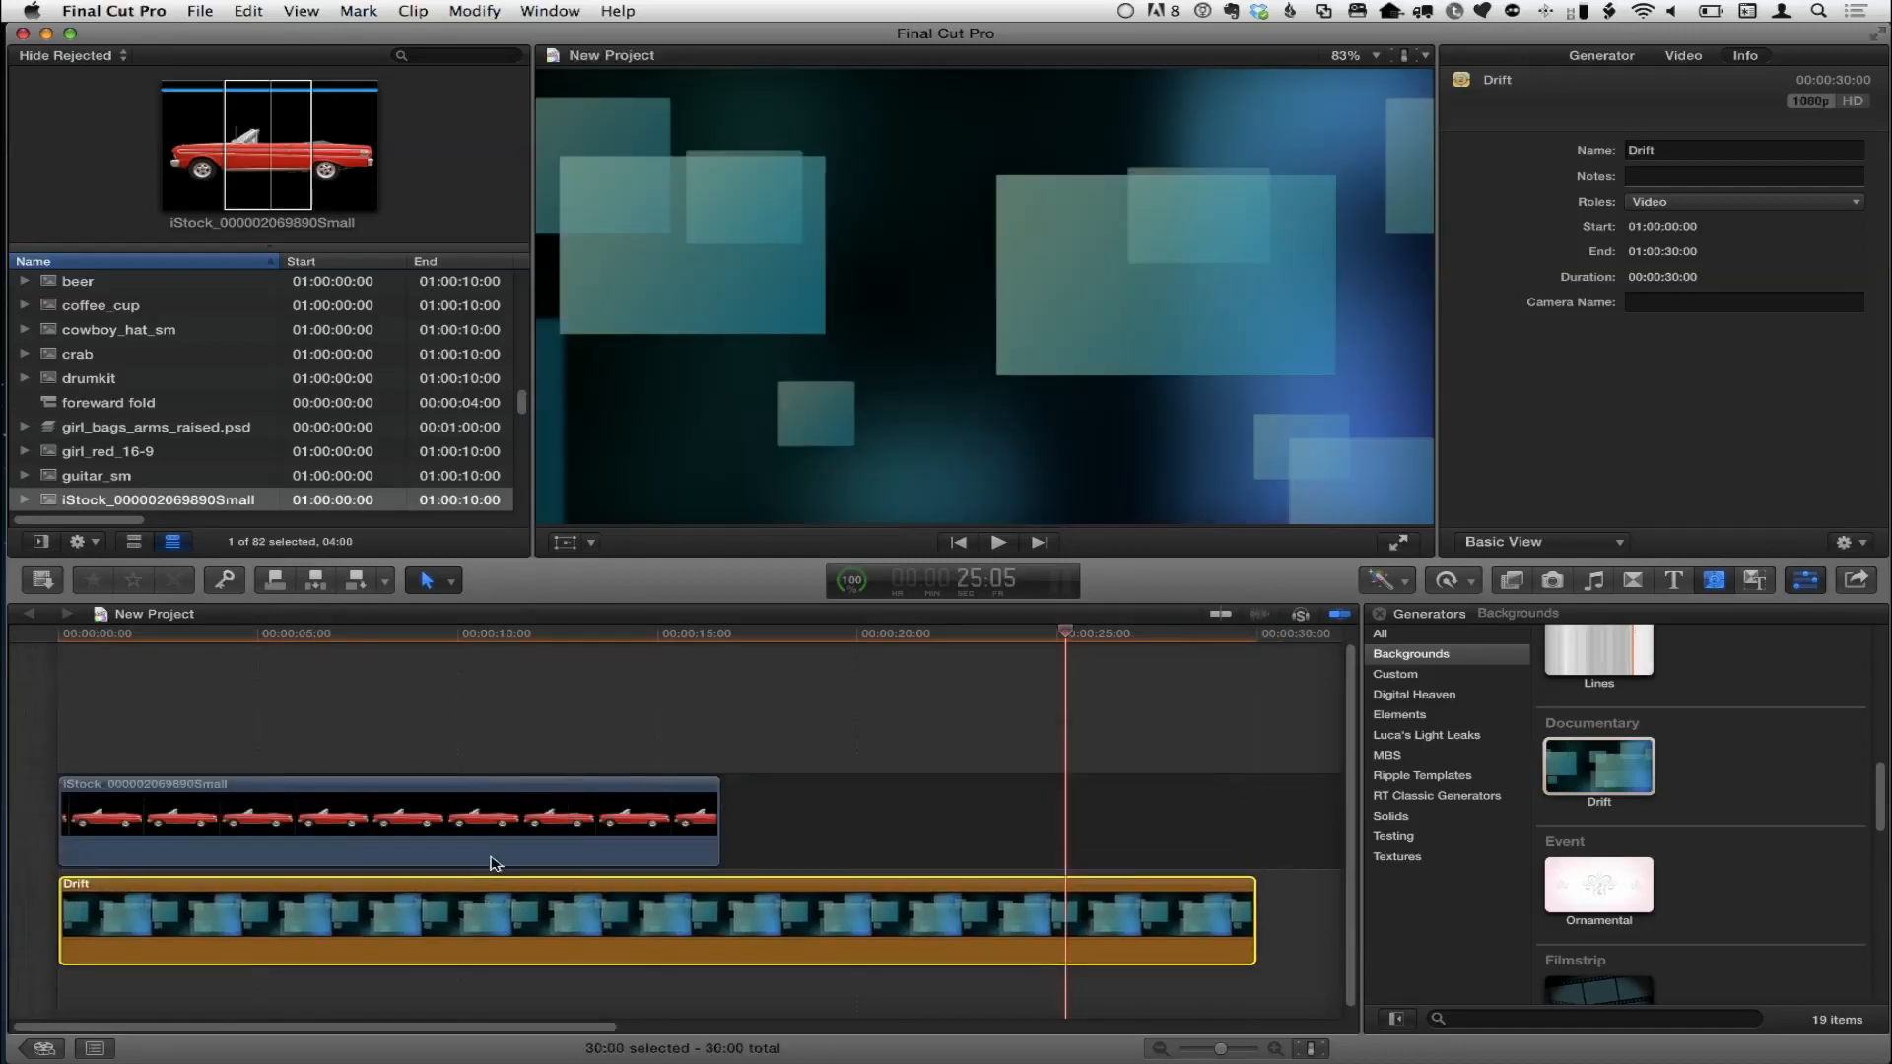
Play back the first seconds of the timeline to check the car over the Drift background.
{"action": "left_click", "coordinate": [292, 641]}
{"action": "left_click_drag", "start_coordinate": [291, 641], "coordinate": [157, 638]}
{"action": "left_click", "coordinate": [168, 640]}
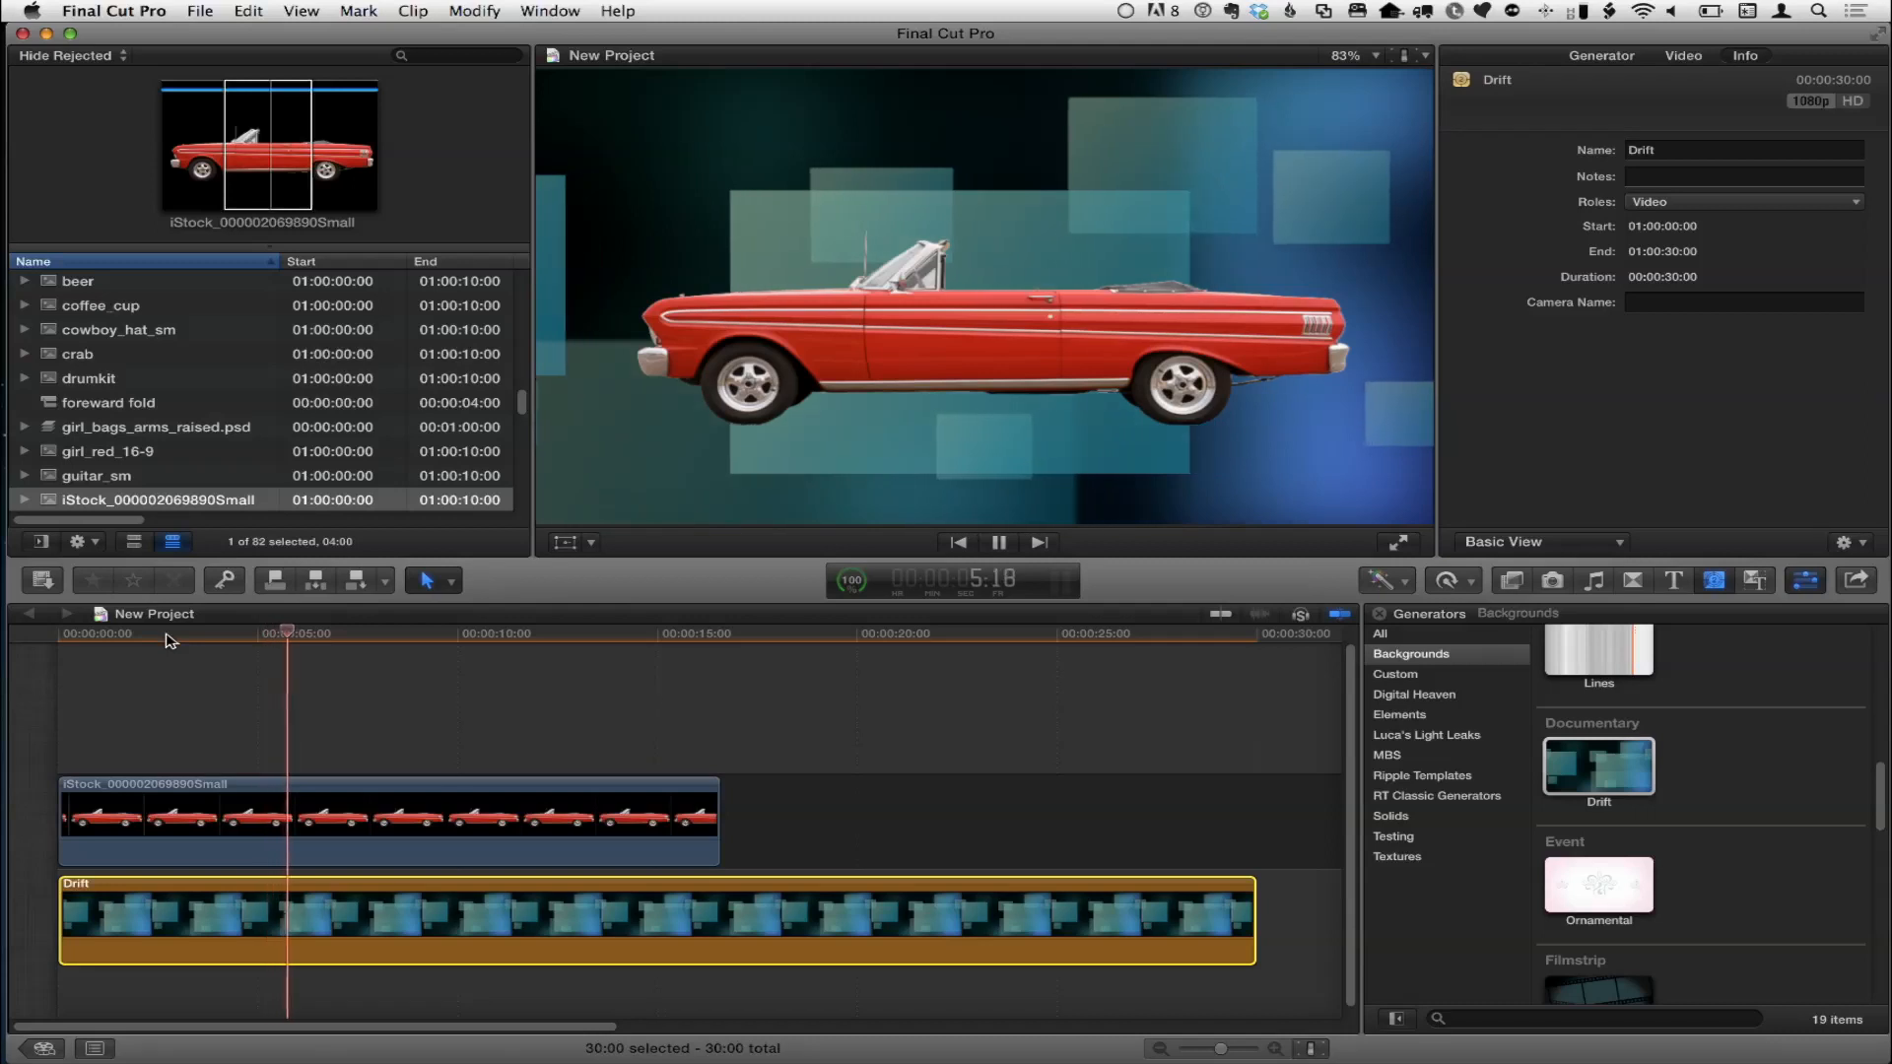
{"action": "key", "text": "space"}
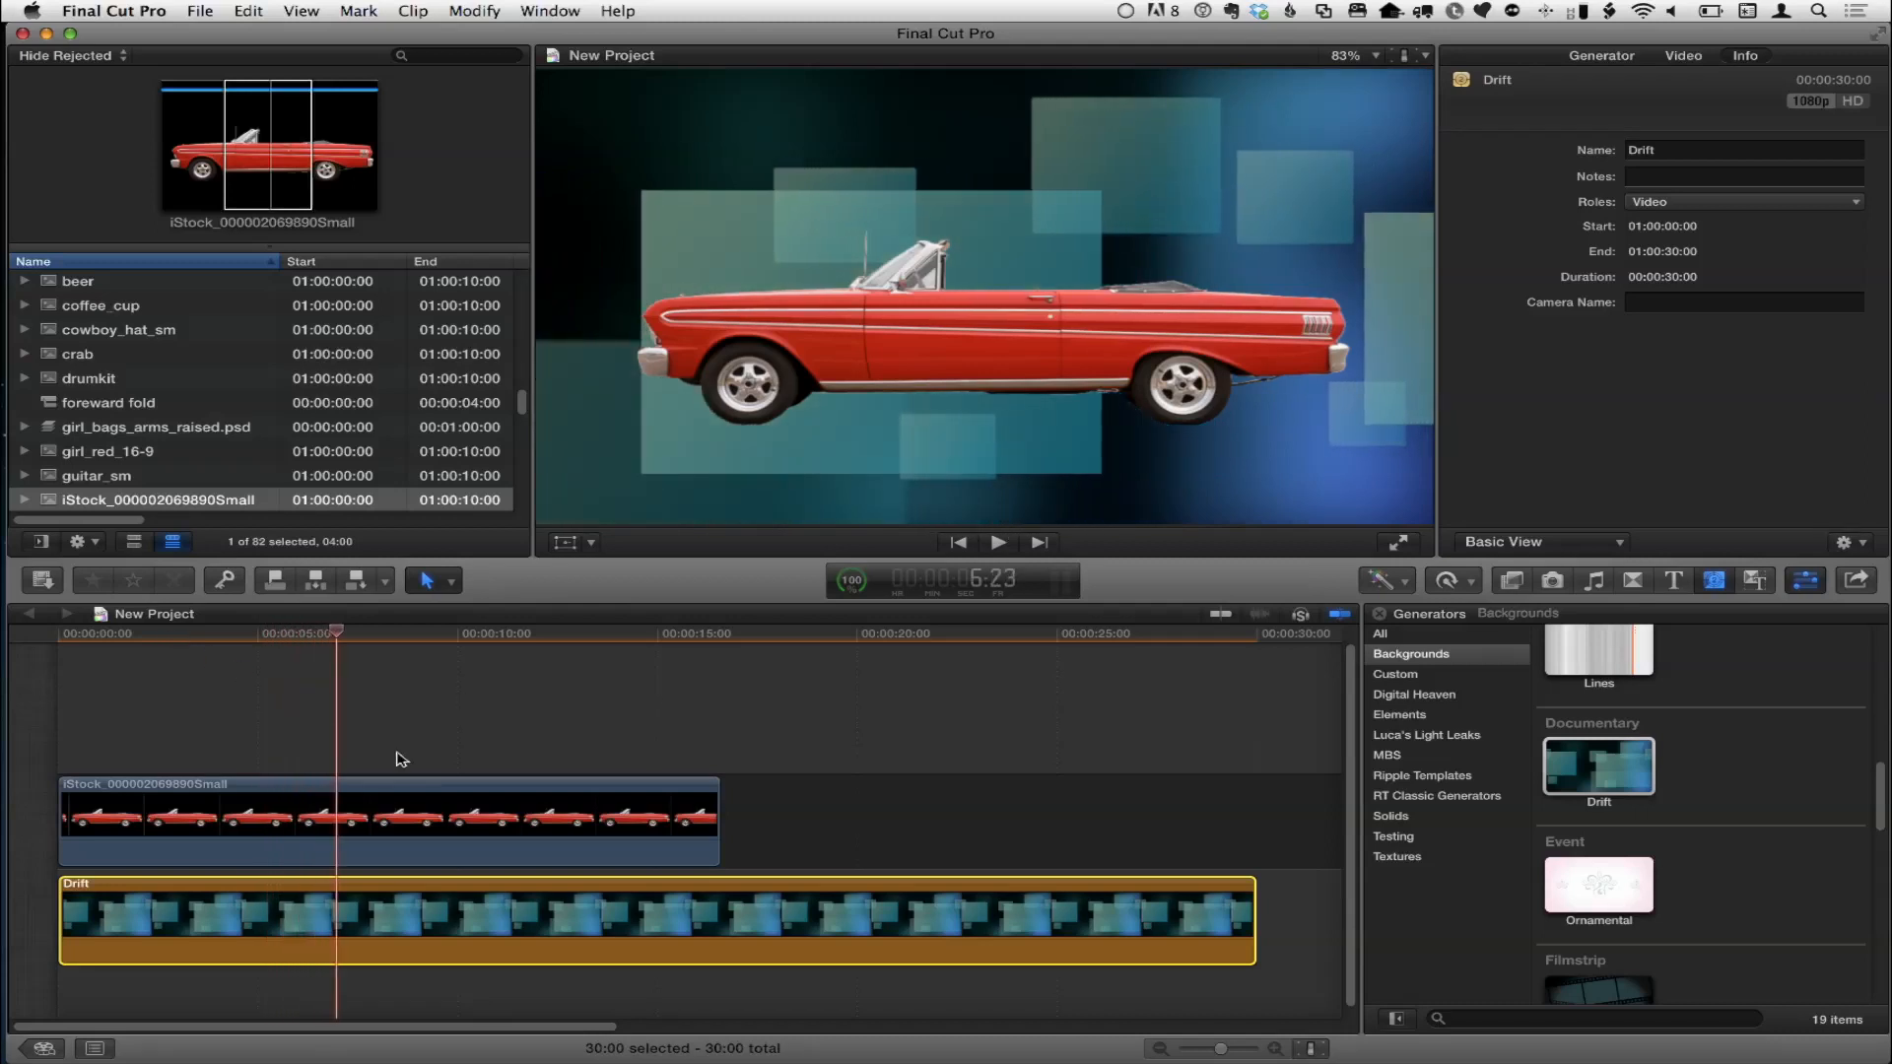
Show the red car clip's video parameters and review its Transform, Crop and Spatial Conform settings.
{"action": "left_click", "coordinate": [374, 808]}
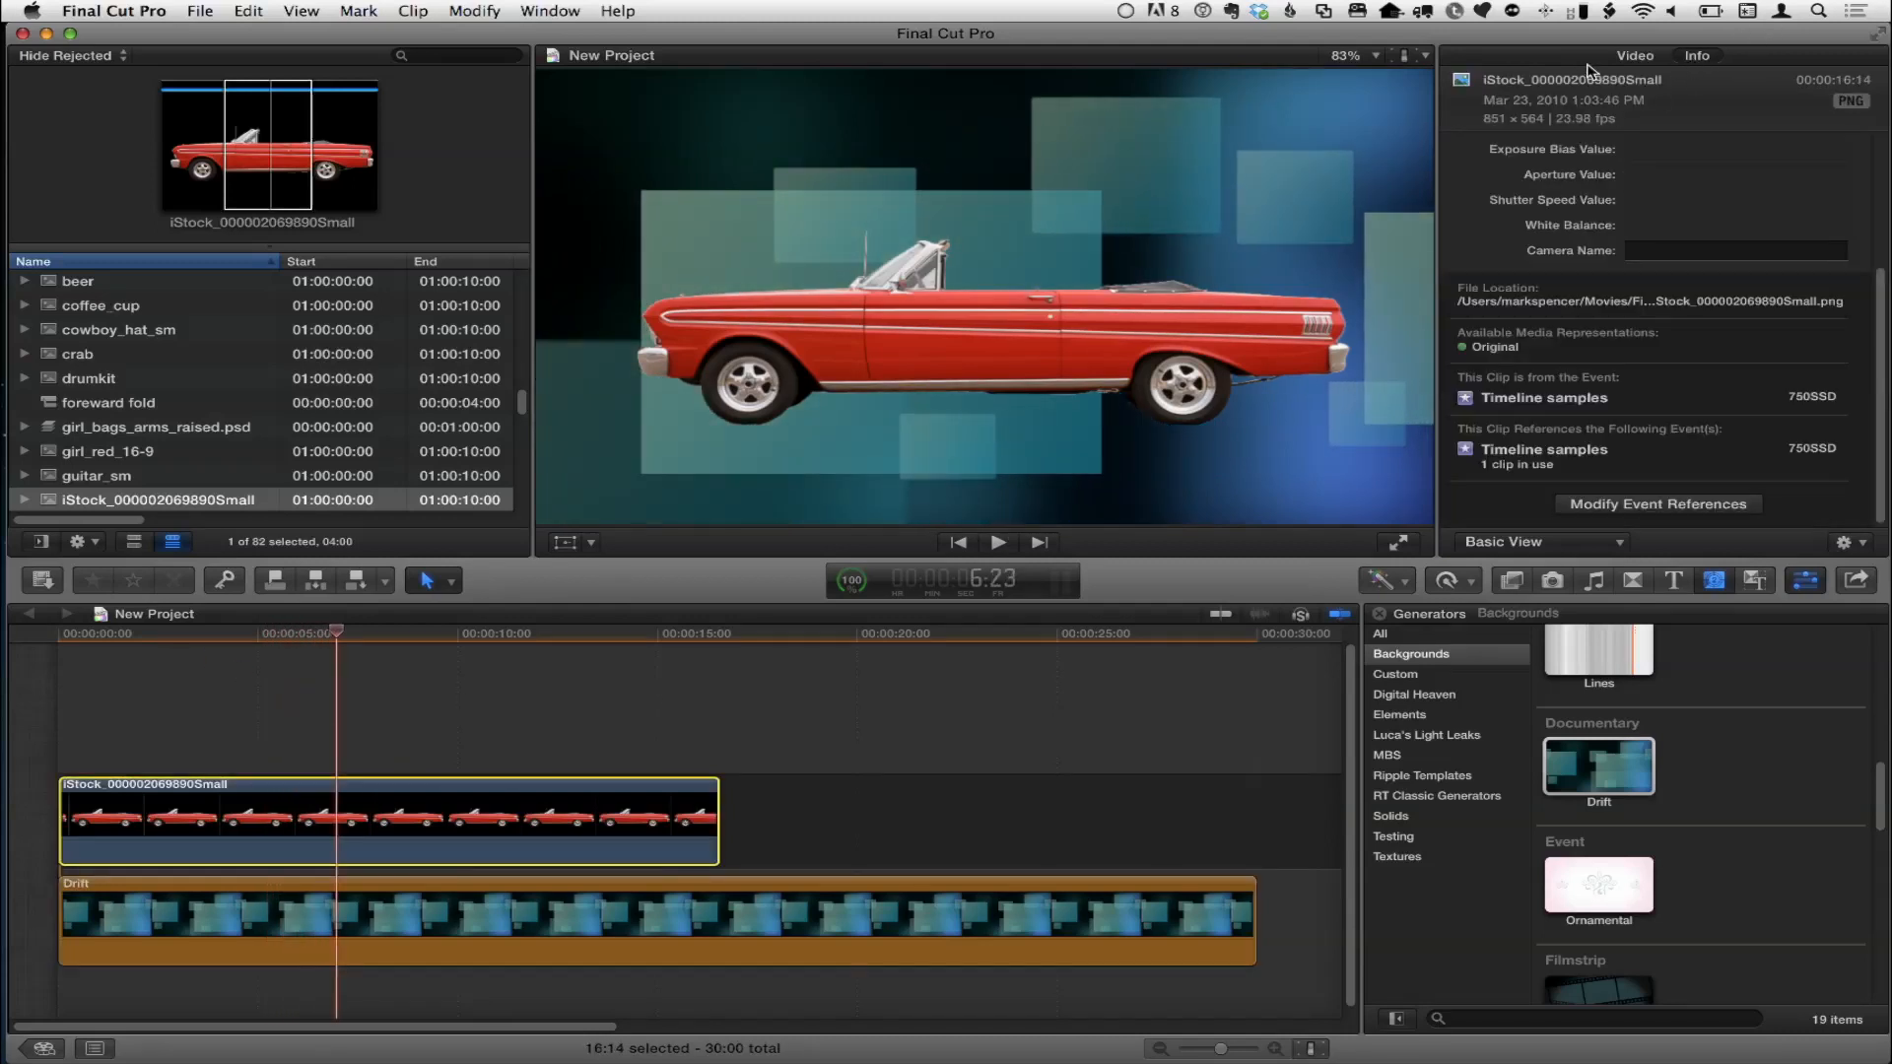
{"action": "left_click", "coordinate": [1638, 58]}
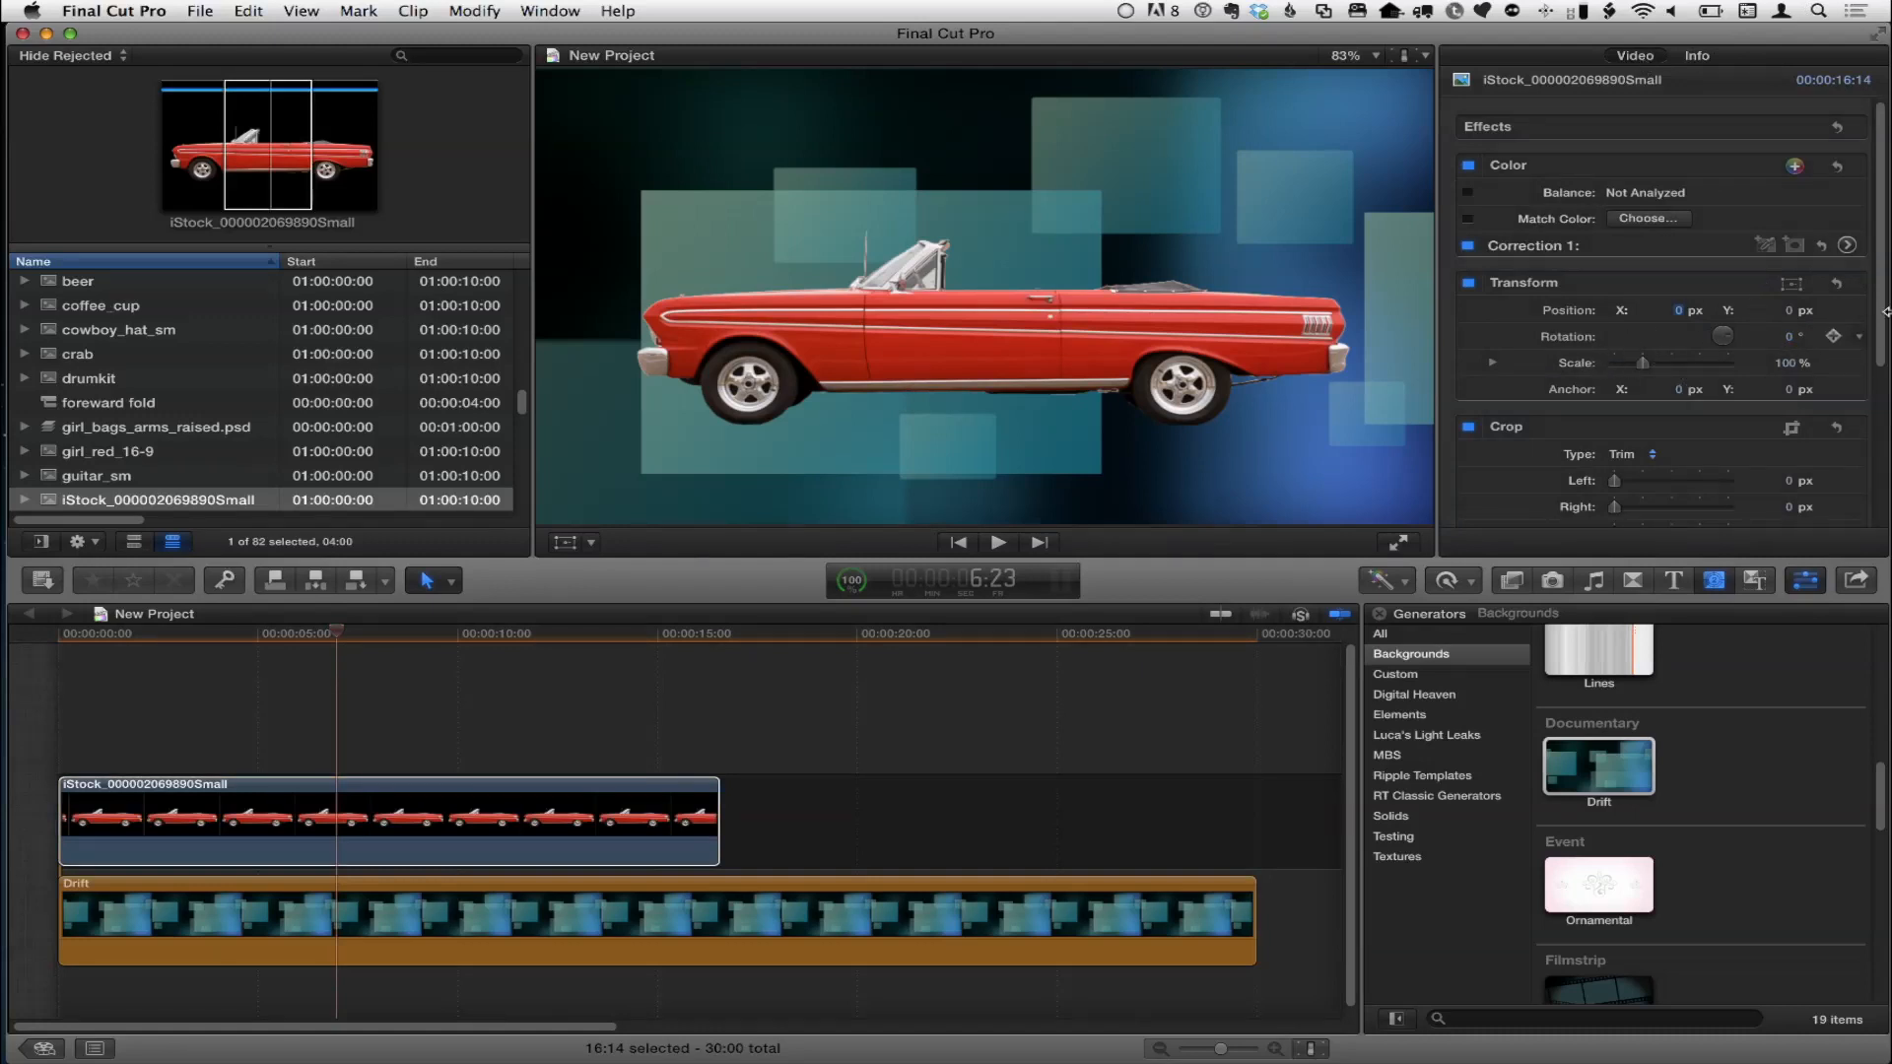
{"action": "left_click_drag", "start_coordinate": [1881, 325], "coordinate": [1877, 444]}
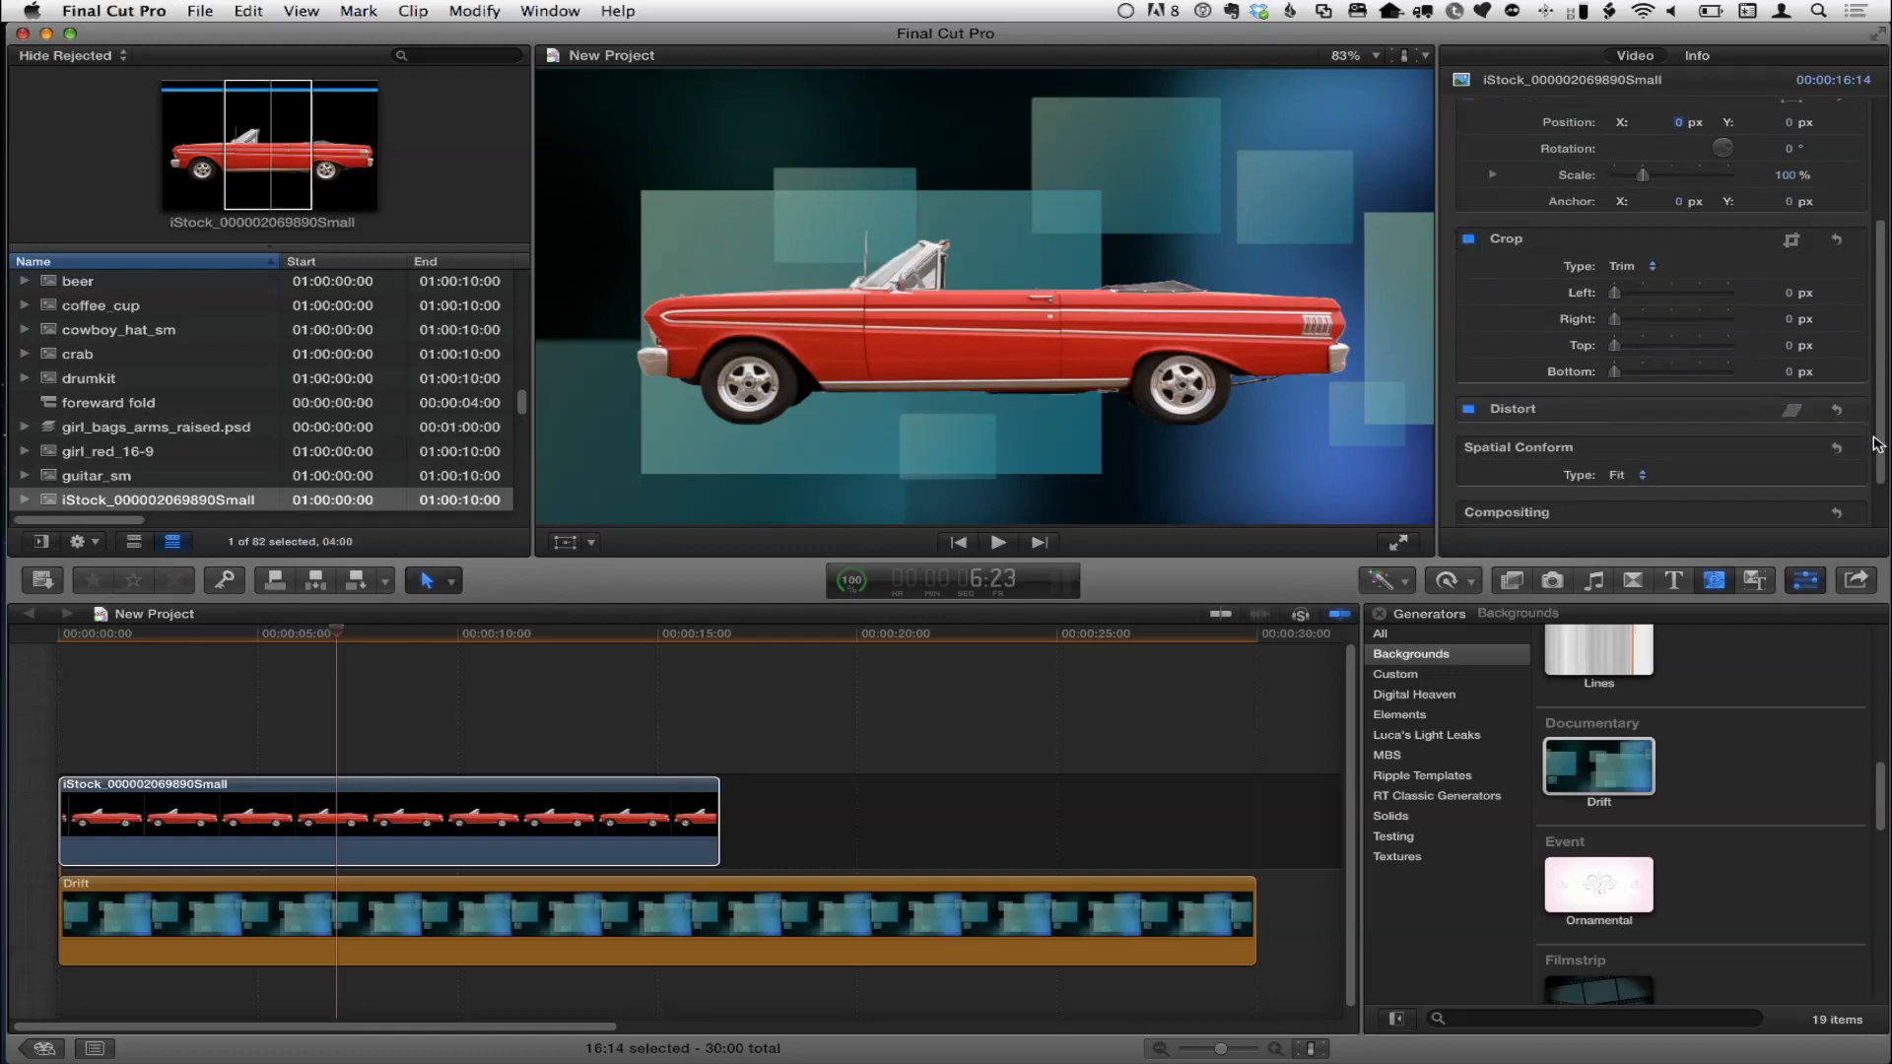
Search all video effects for "fli", apply the Flipped effect to the red car clip, and review the timeline playback.
{"action": "left_click", "coordinate": [1513, 582]}
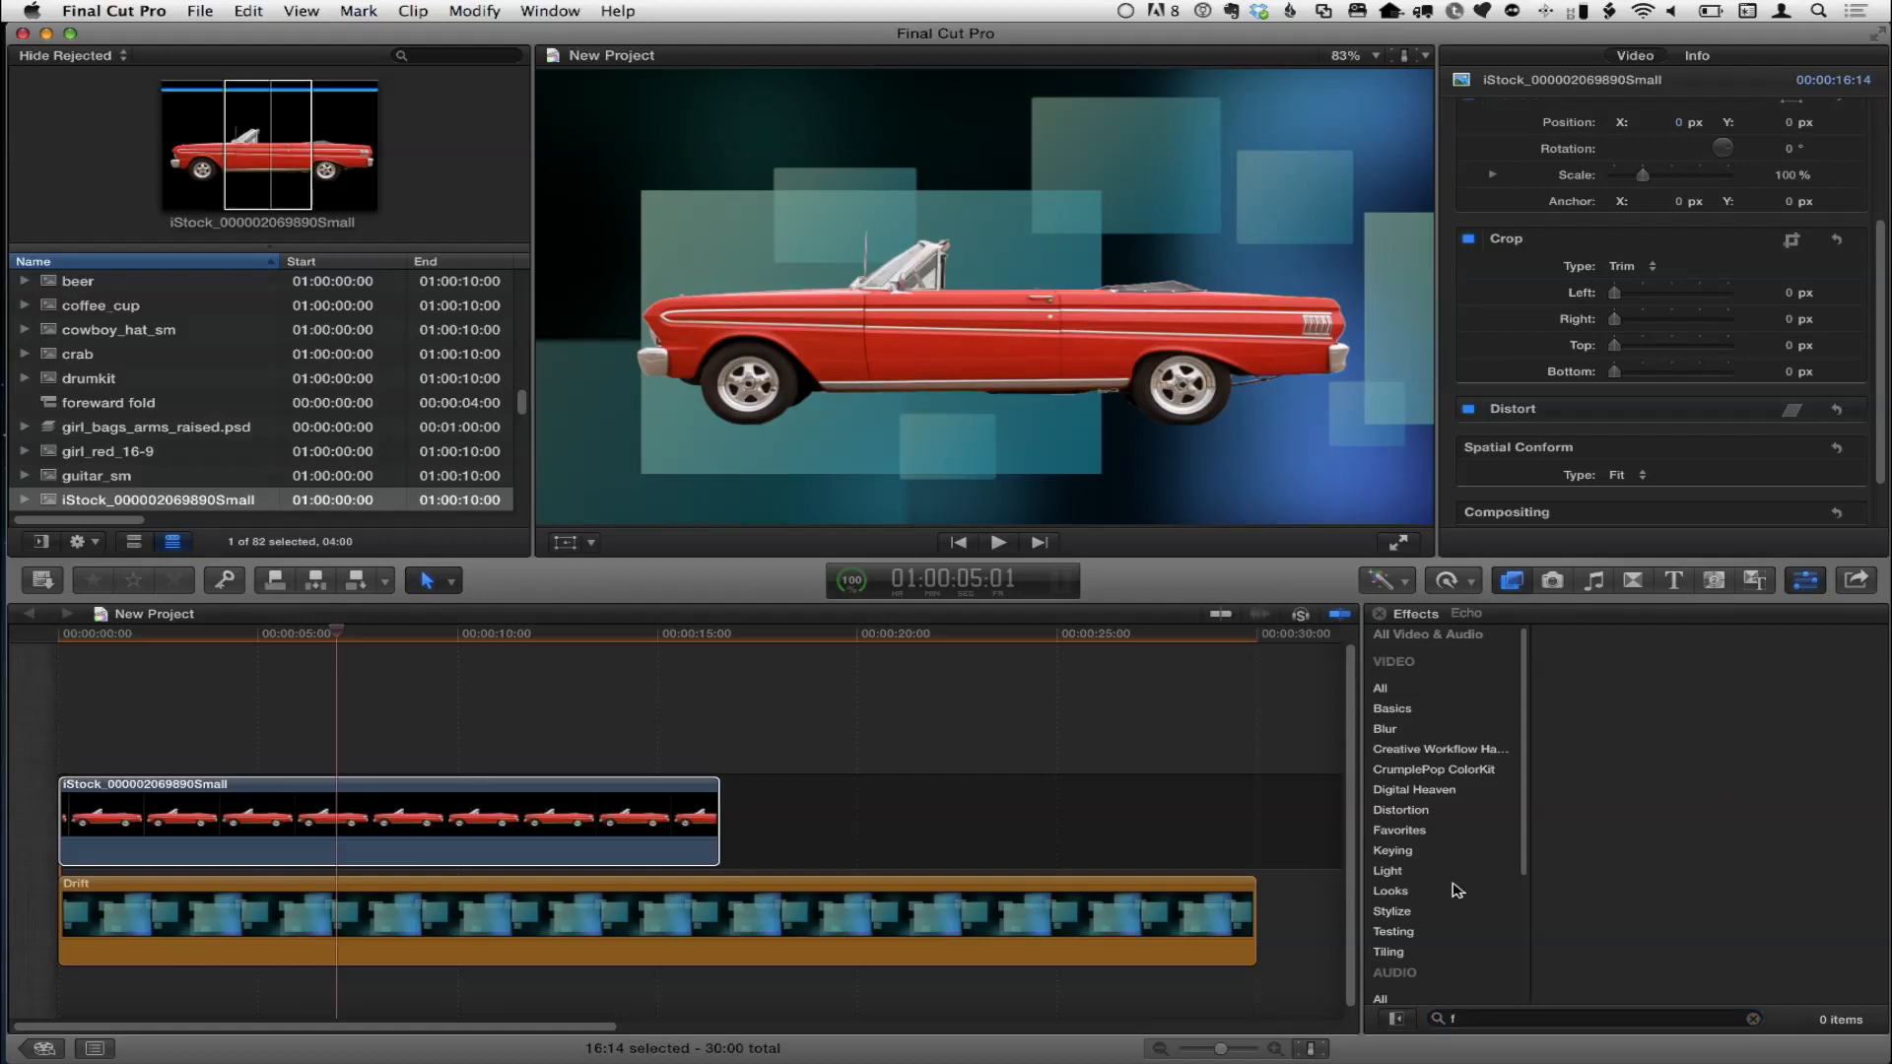
{"action": "left_click", "coordinate": [1382, 690]}
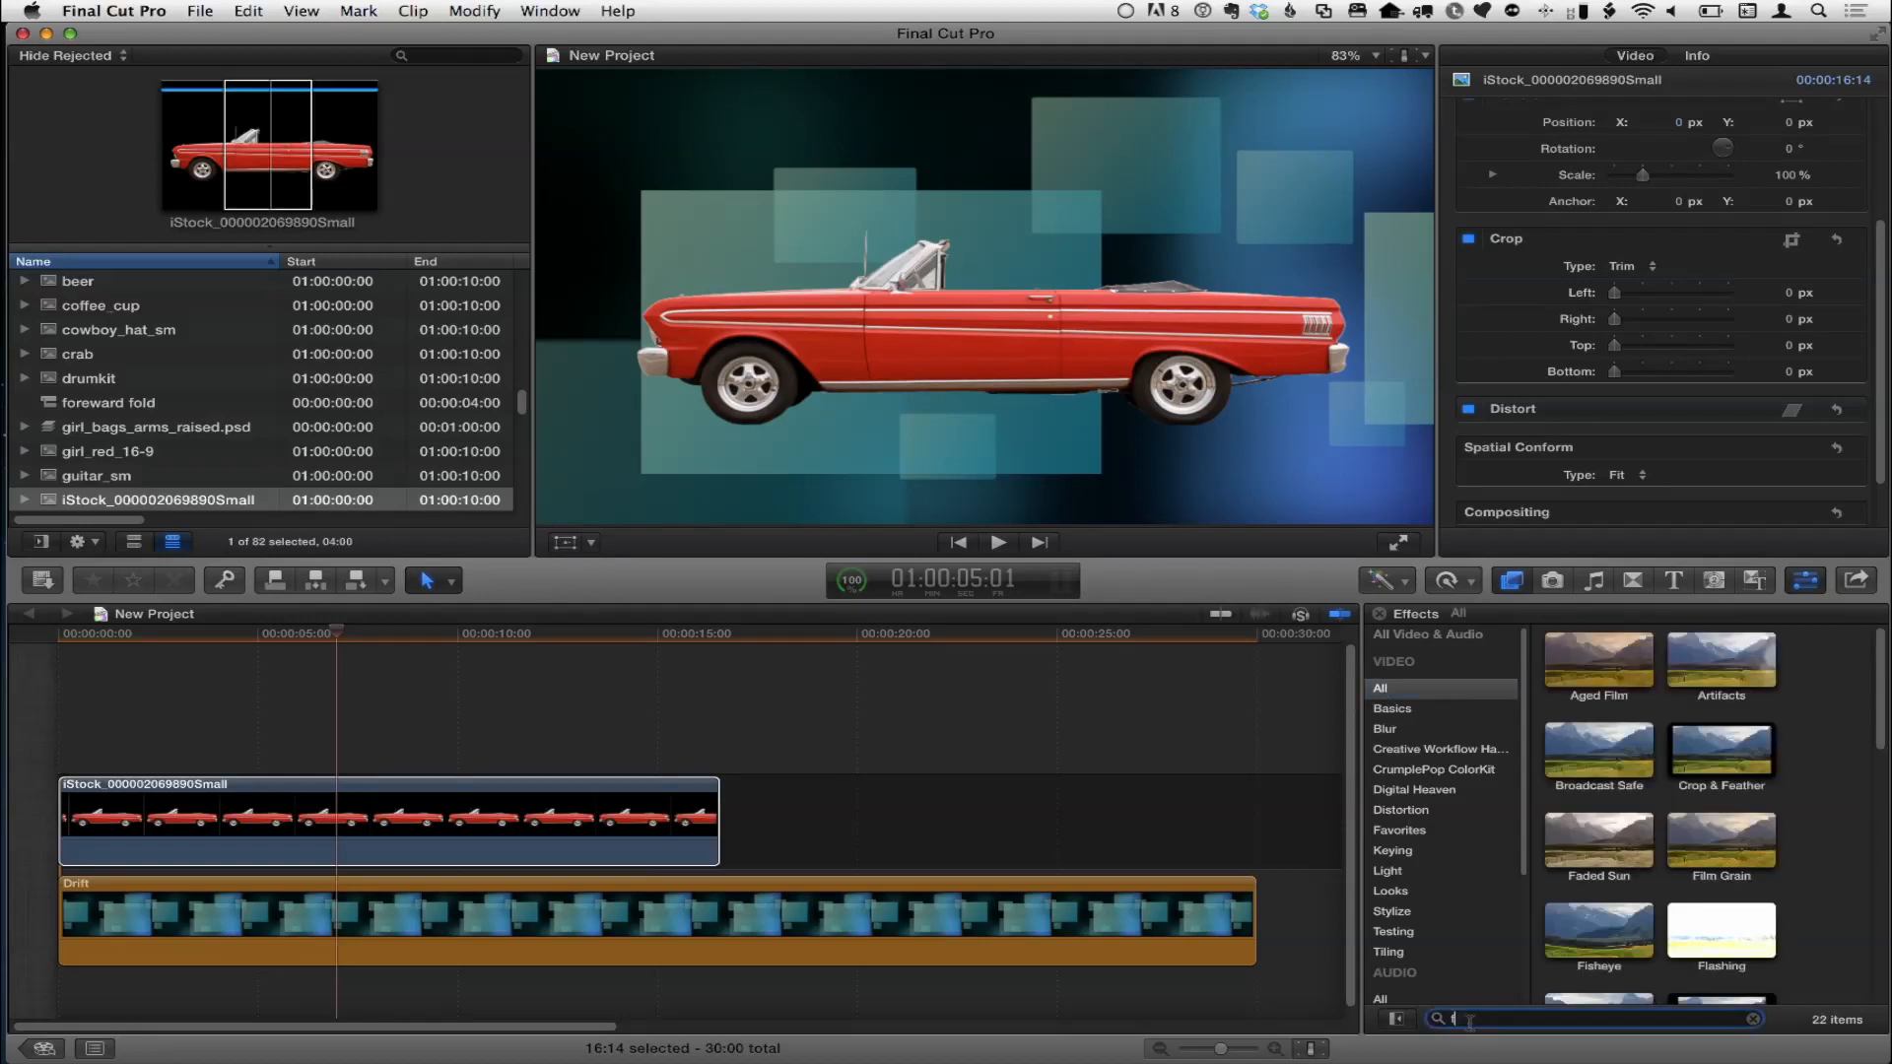
{"action": "type", "text": "fl"}
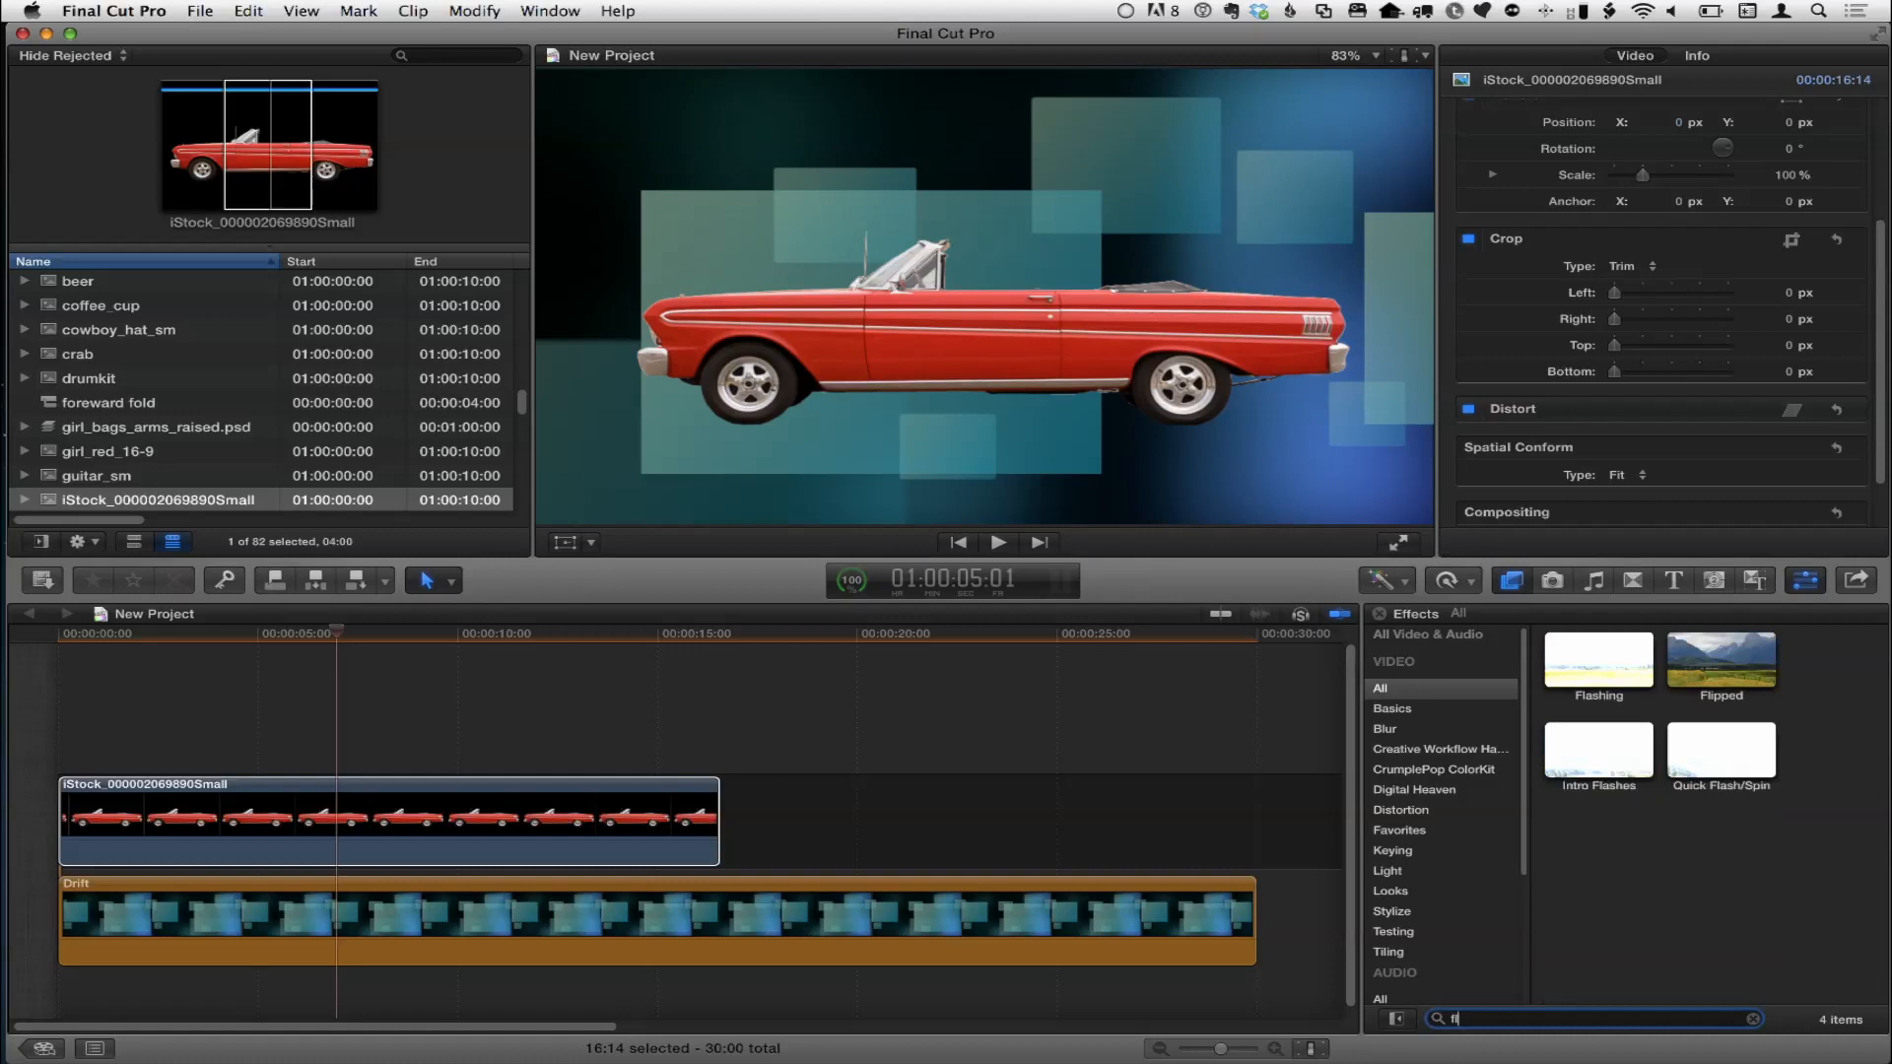
{"action": "type", "text": "i"}
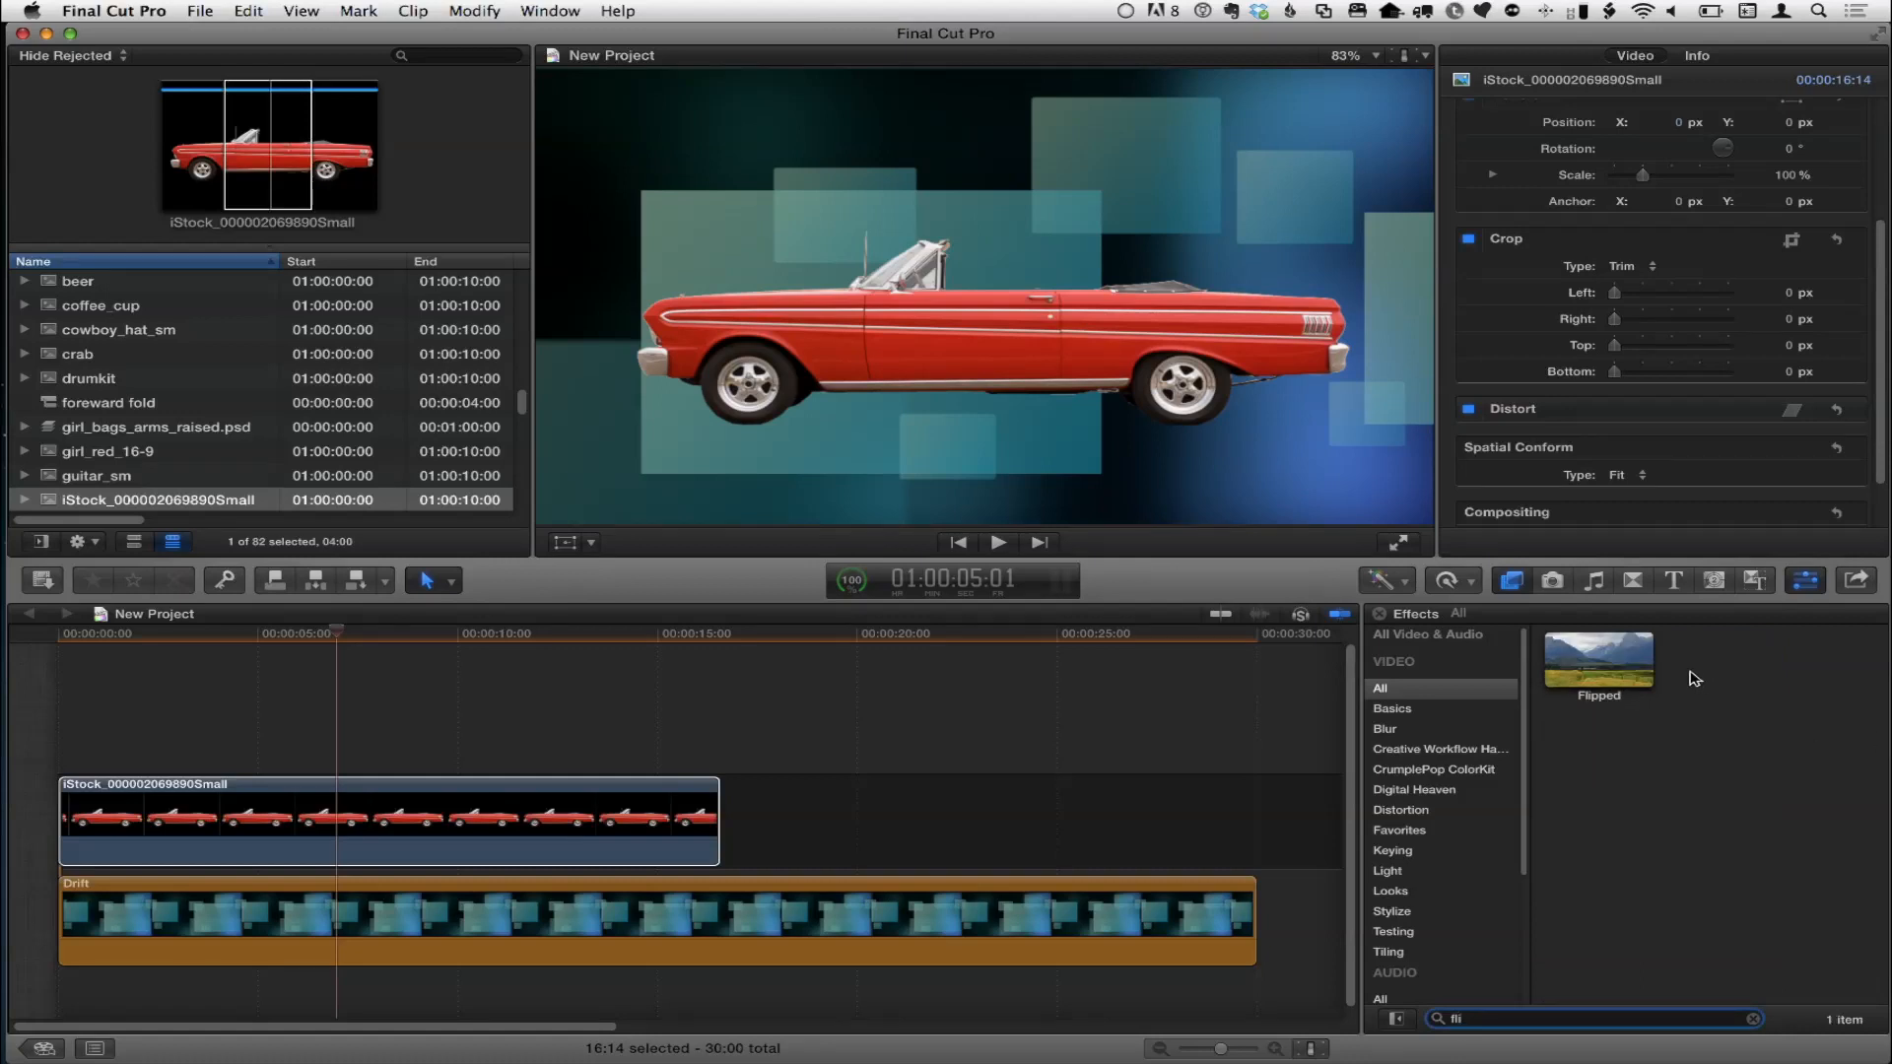
{"action": "left_click_drag", "start_coordinate": [1601, 658], "coordinate": [311, 824]}
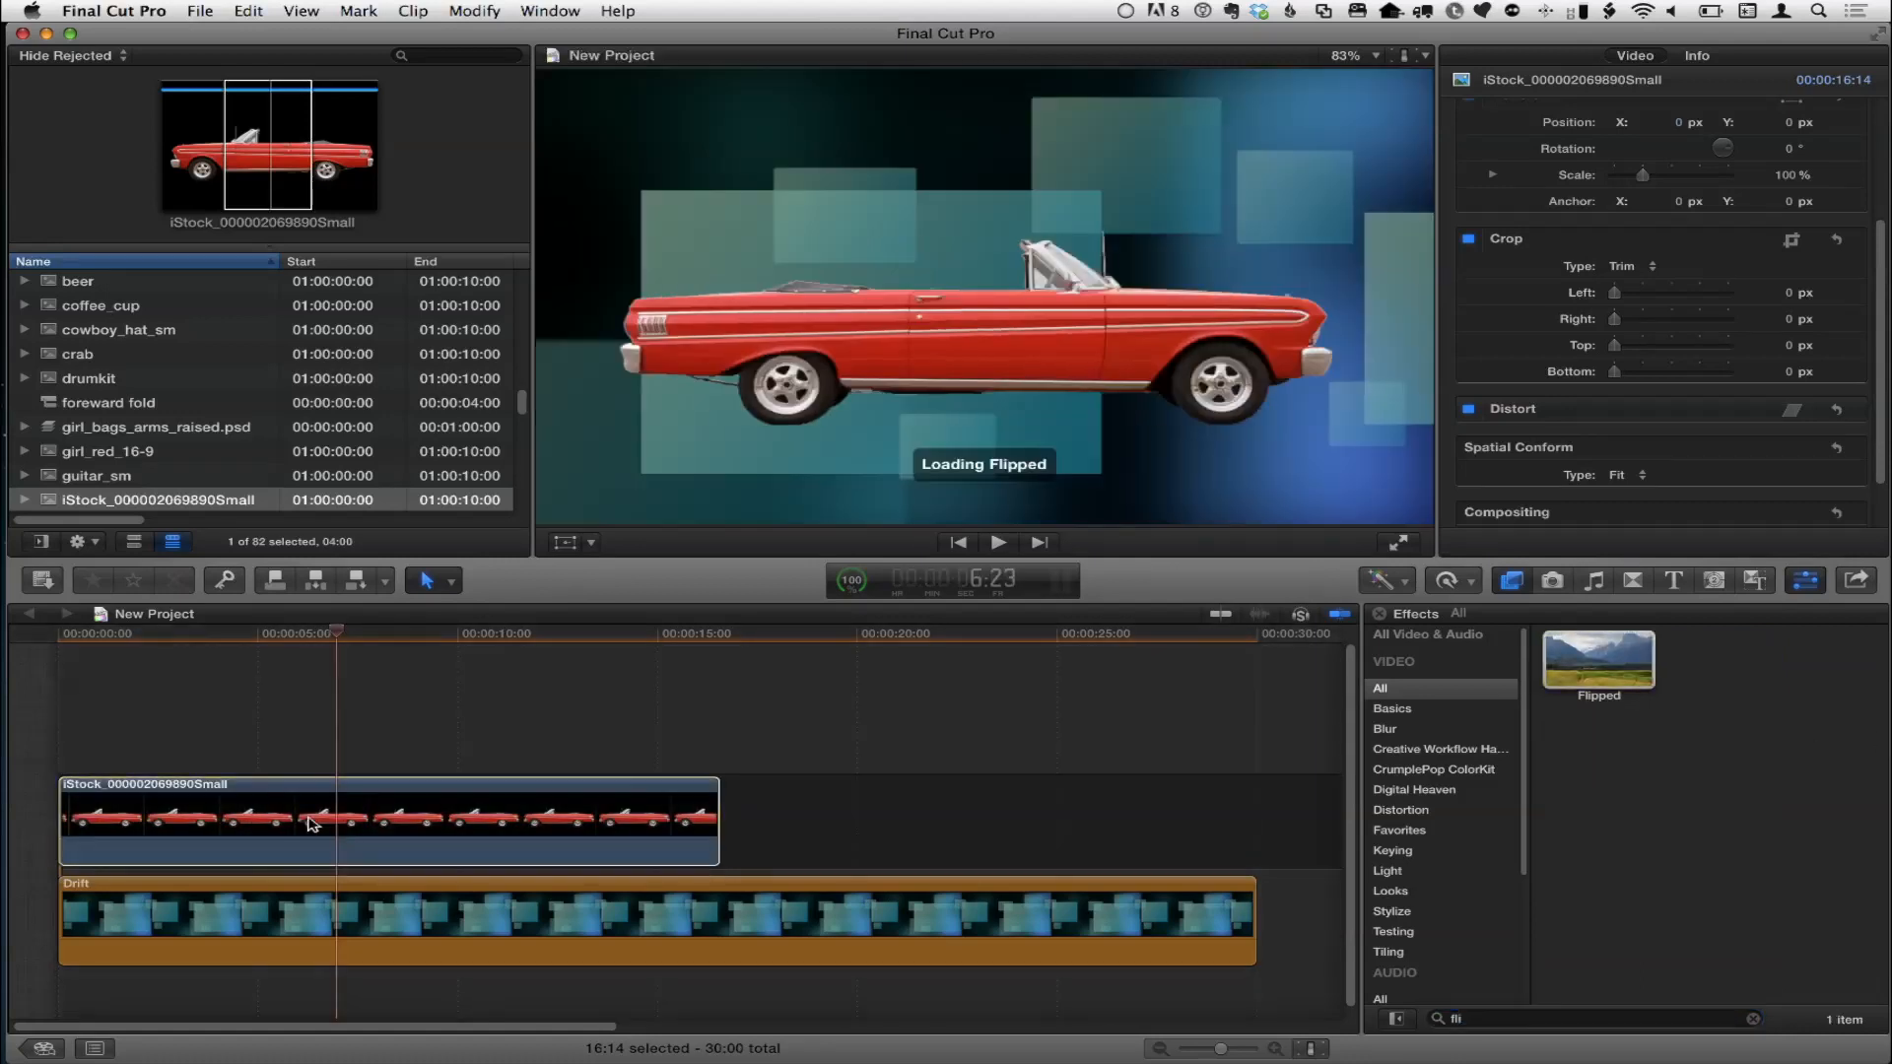
{"action": "left_click", "coordinate": [109, 632]}
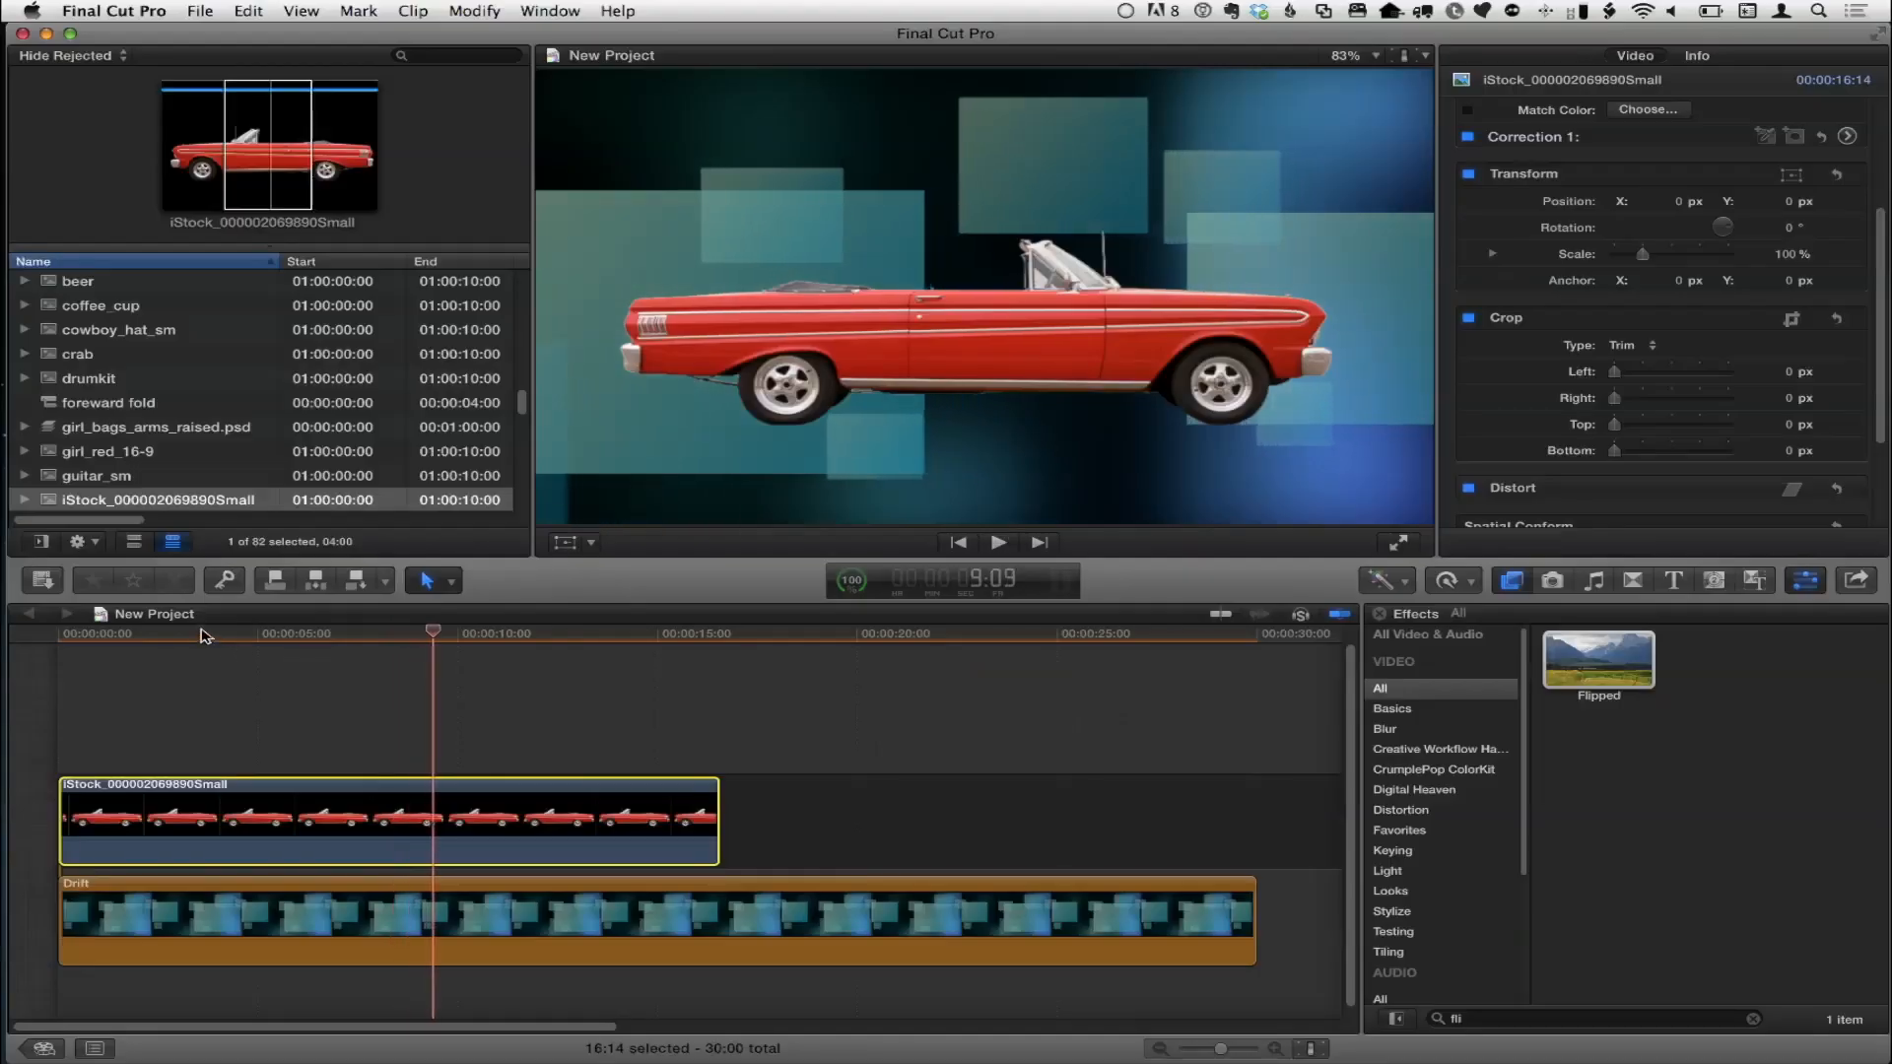
{"action": "left_click", "coordinate": [201, 633]}
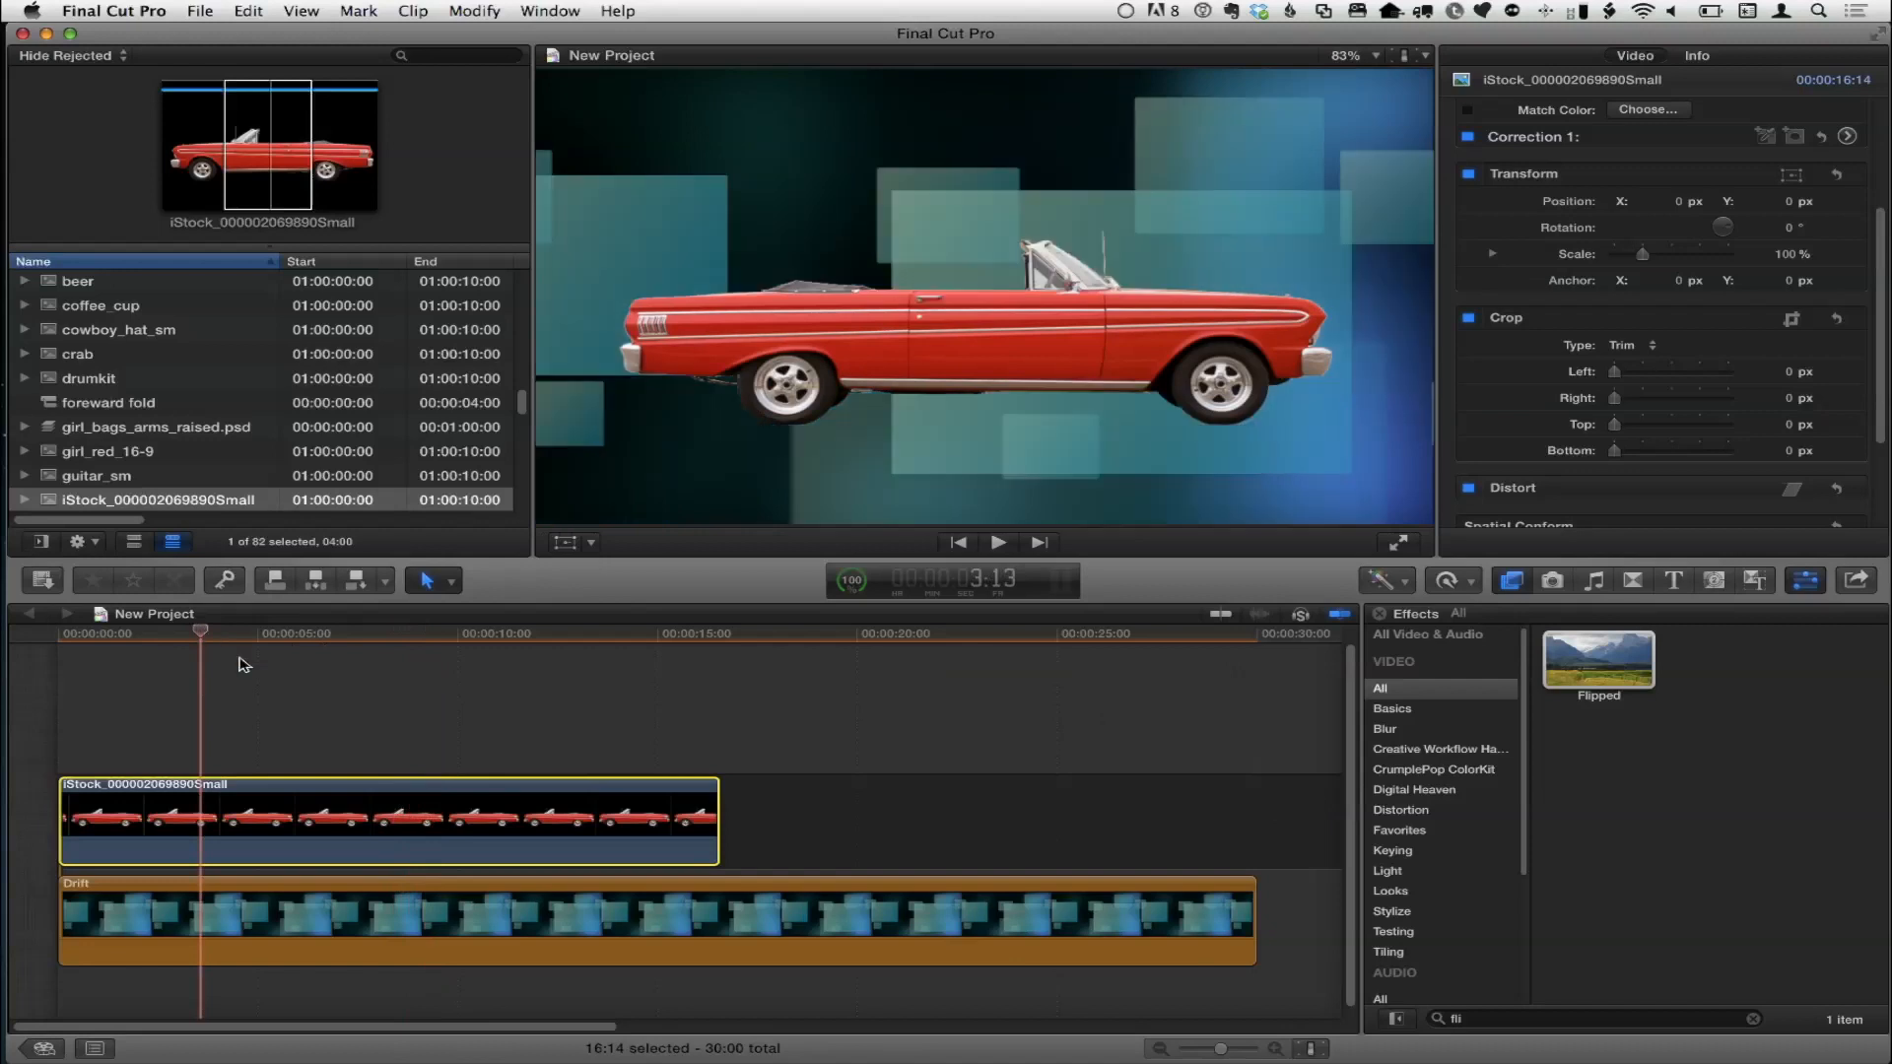
Trim the end of the Drift generator to a duration of 29:04.
{"action": "left_click", "coordinate": [1014, 934]}
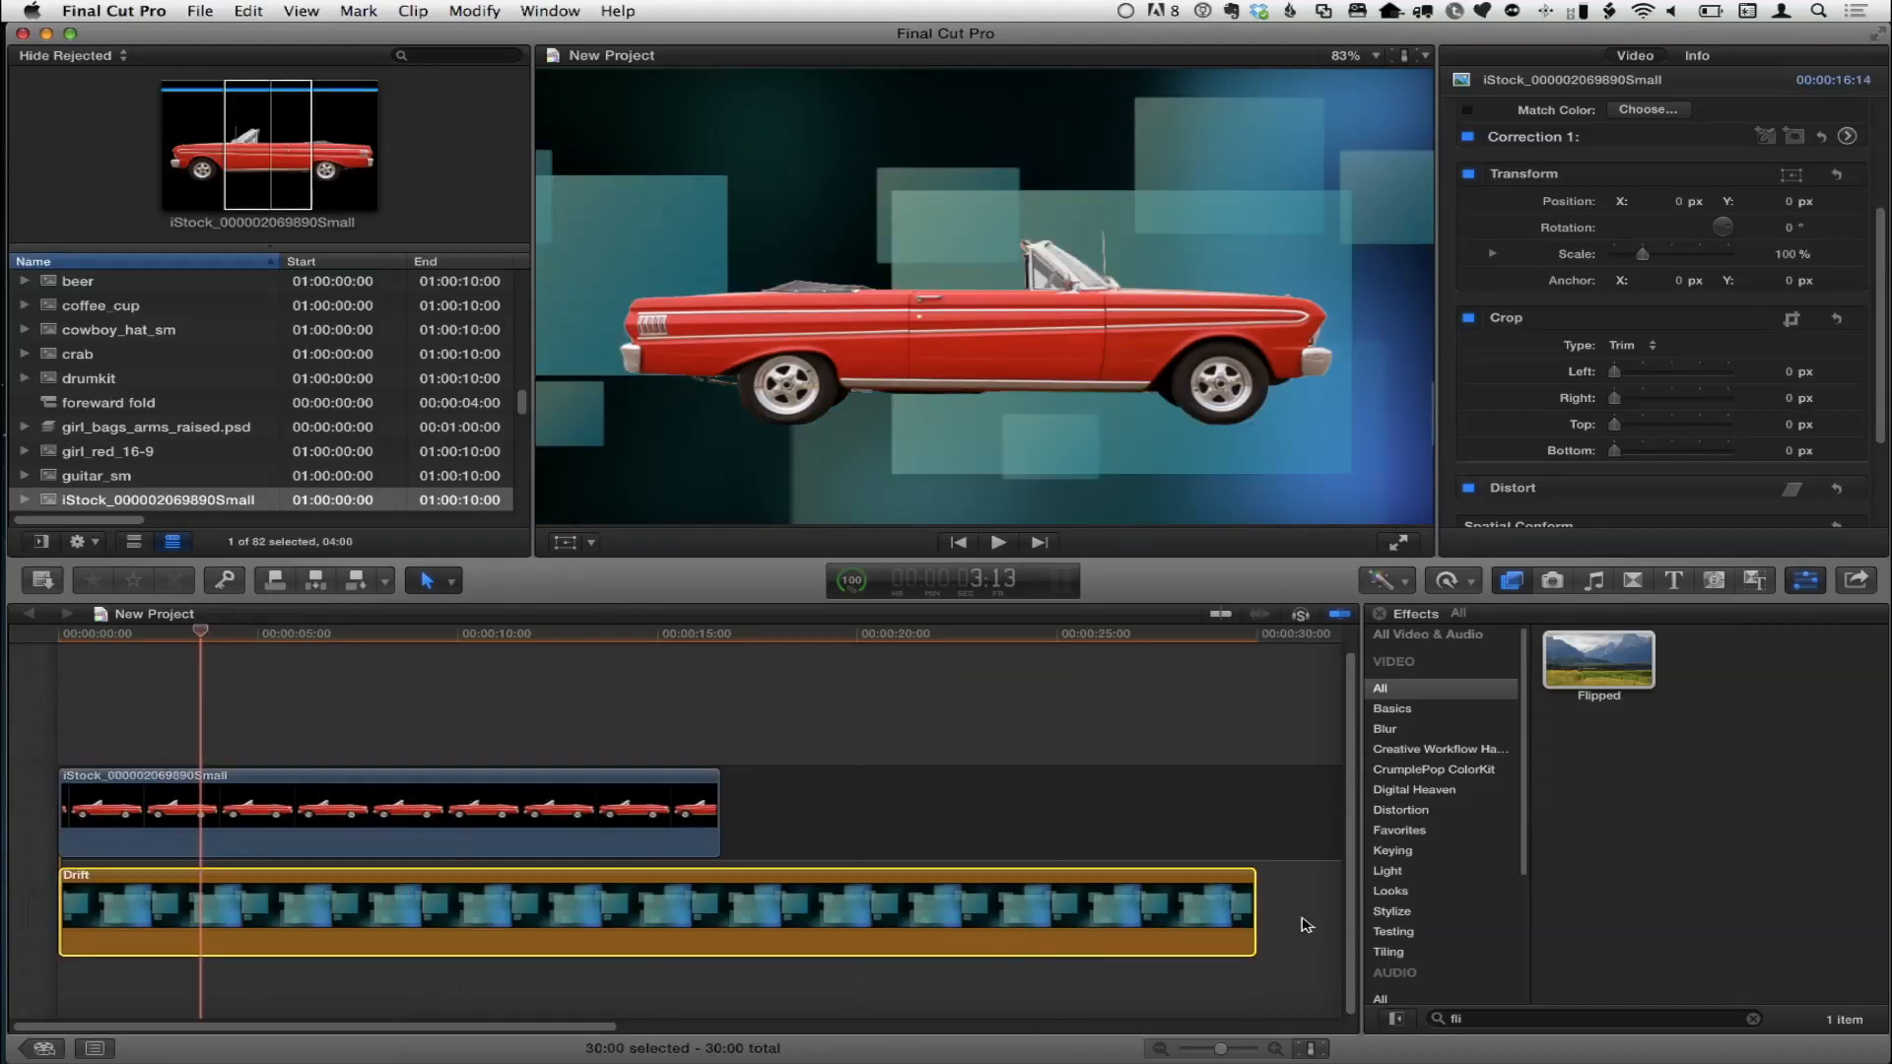
{"action": "left_click_drag", "start_coordinate": [1254, 917], "coordinate": [614, 899]}
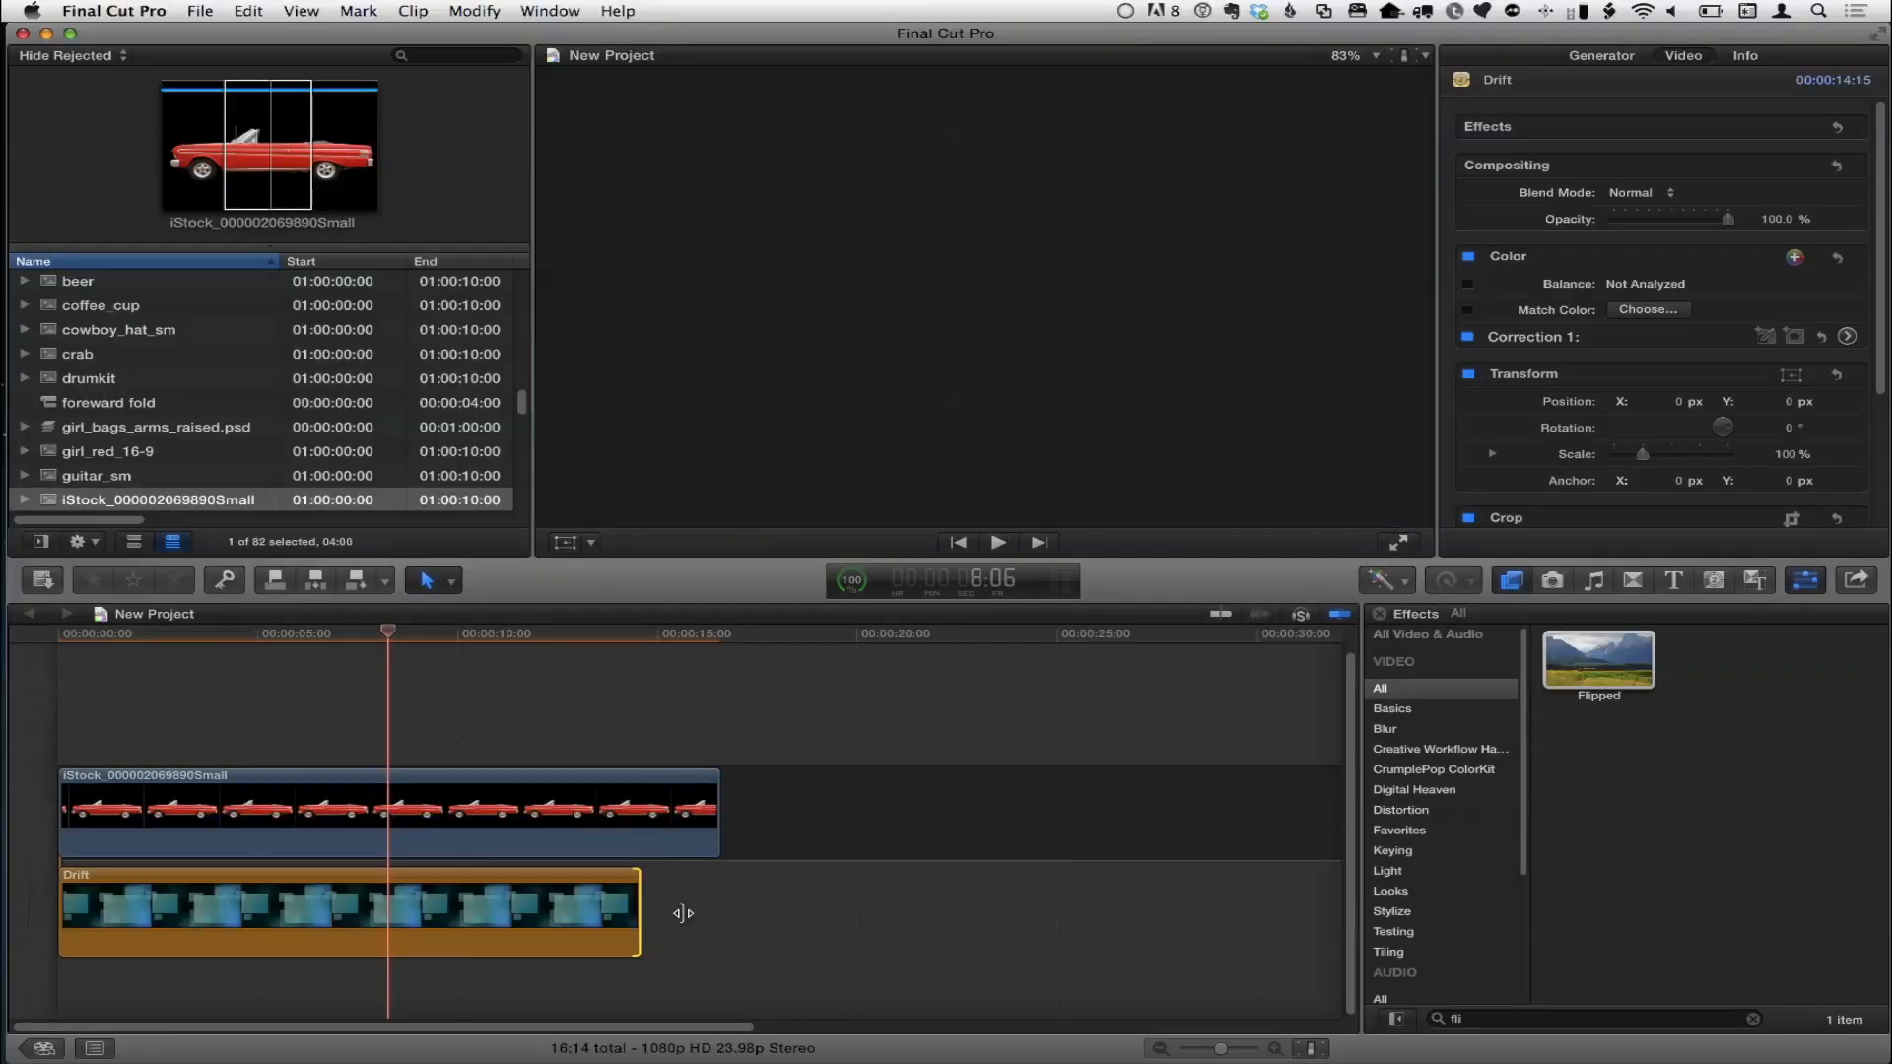
{"action": "left_click_drag", "start_coordinate": [682, 914], "coordinate": [1222, 914]}
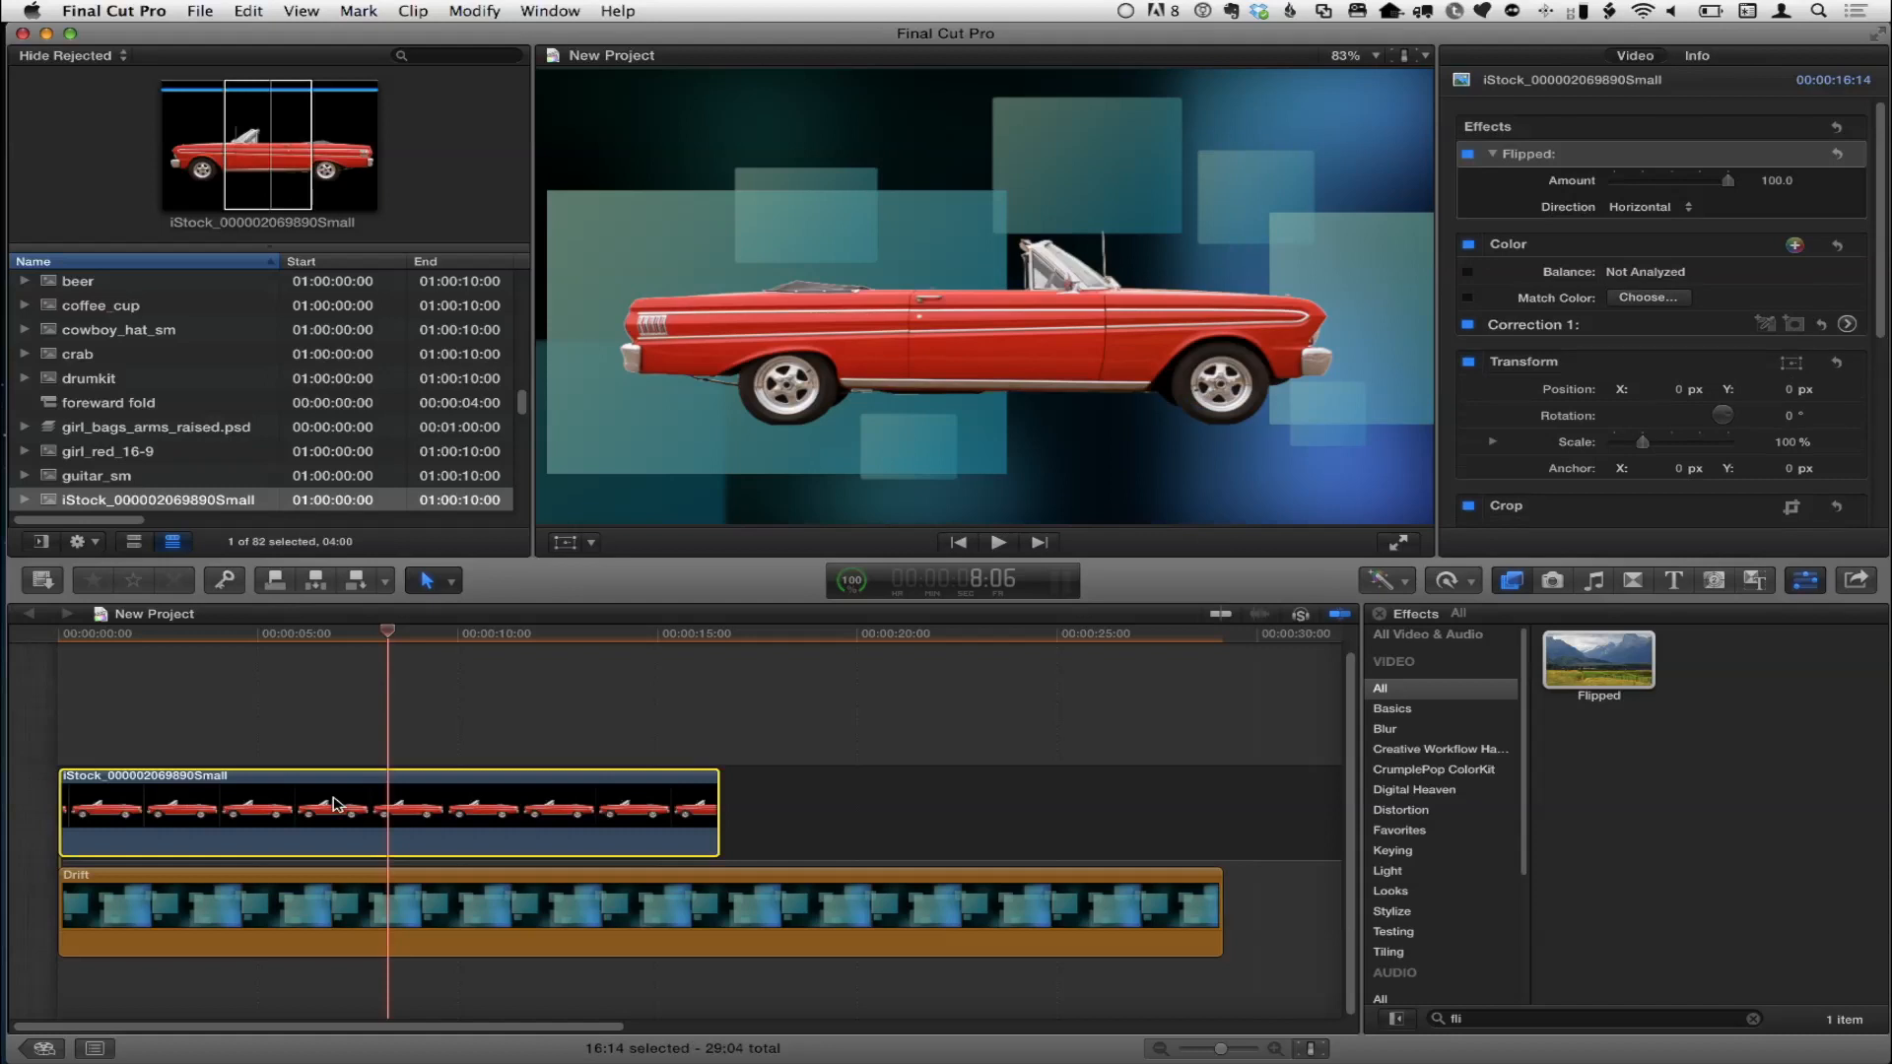
Play the timeline from about 8 seconds to review the speed of the Drift background.
{"action": "left_click", "coordinate": [588, 922]}
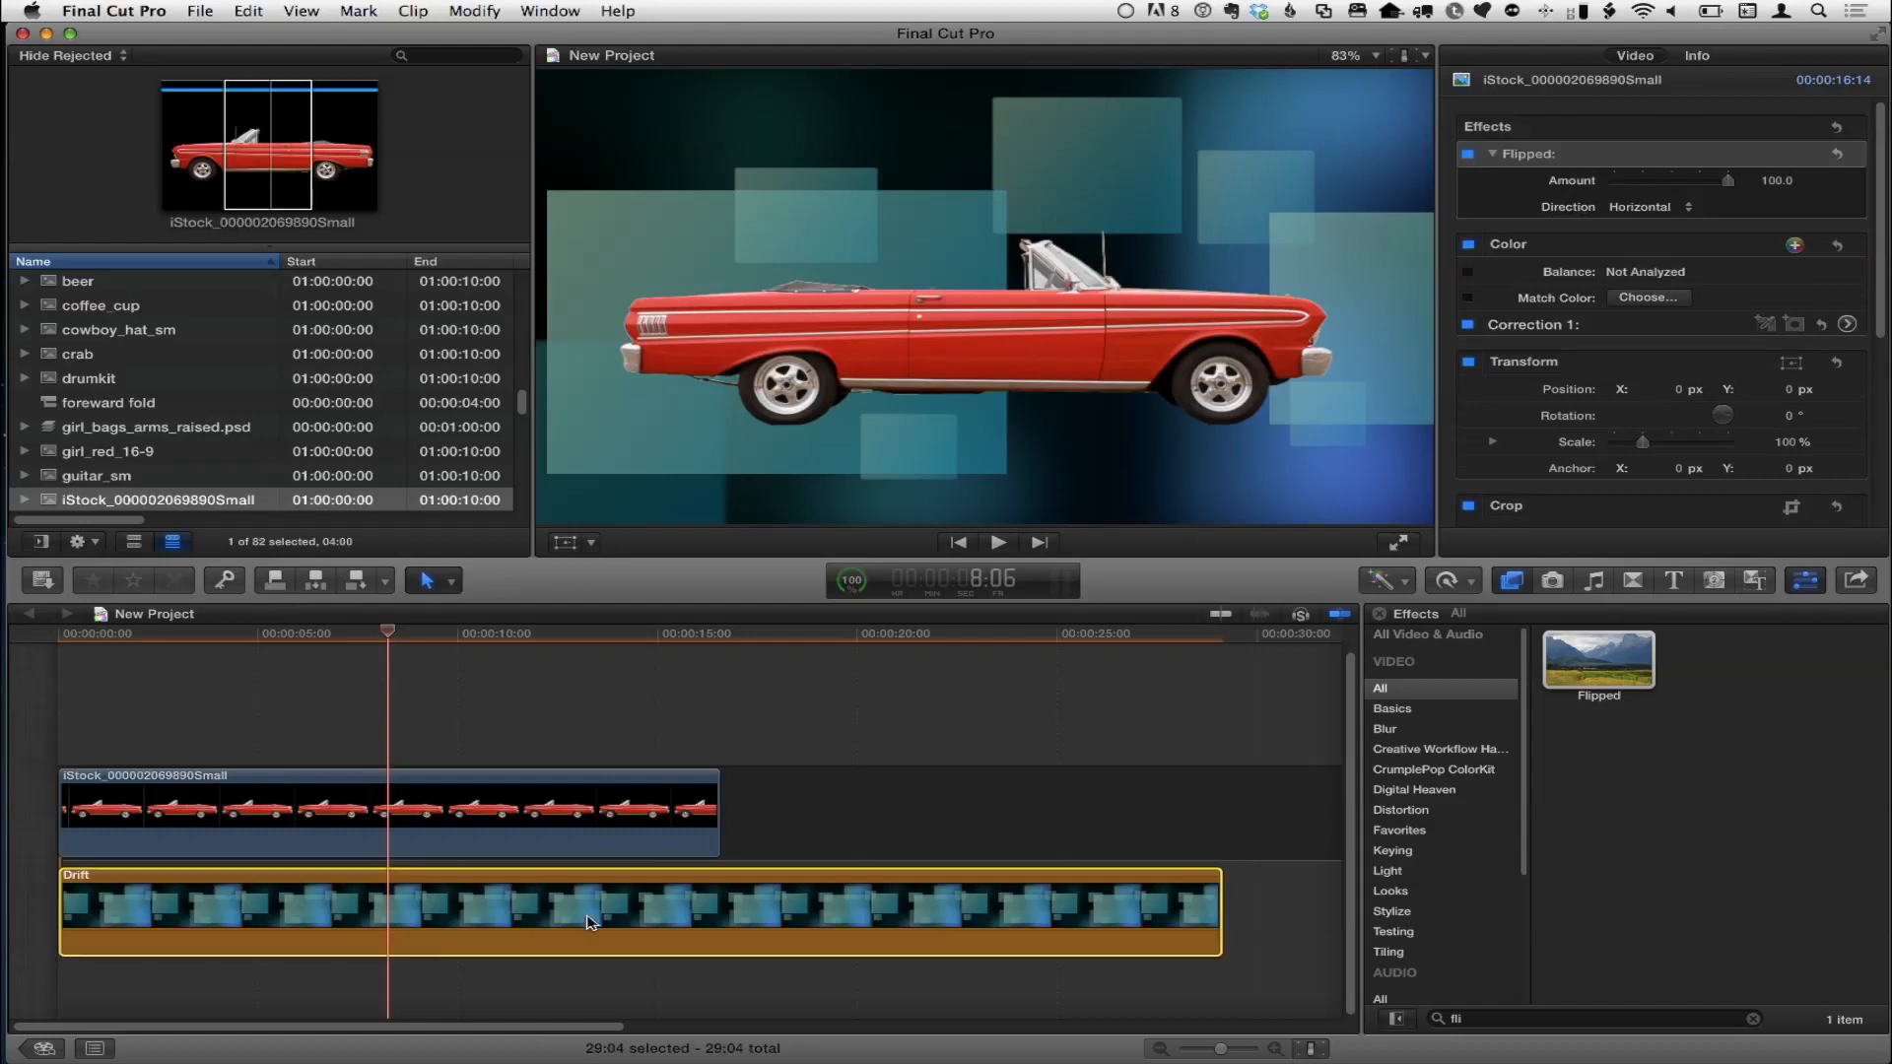
{"action": "key", "text": "super+equal"}
{"action": "key", "text": "space"}
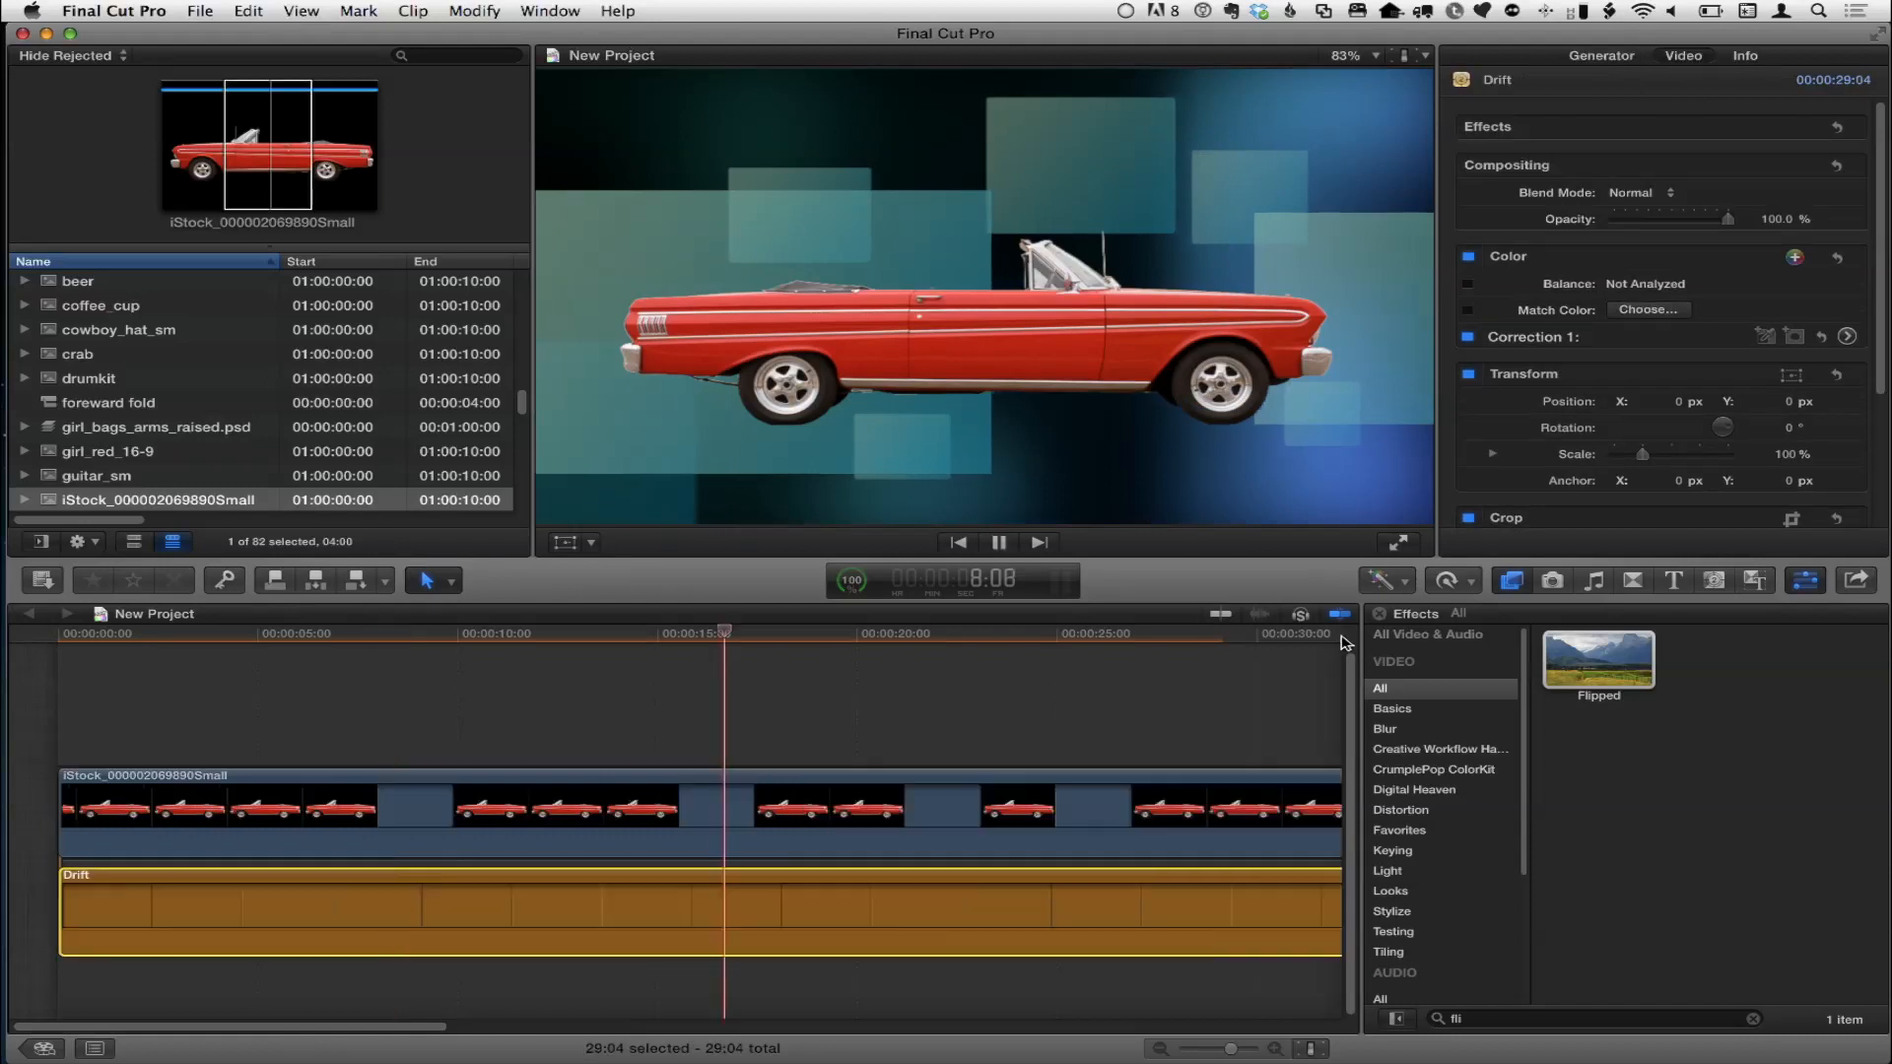
{"action": "left_click", "coordinate": [896, 695]}
{"action": "key", "text": "space"}
{"action": "key", "text": "super+minus"}
Check the retiming options for the Drift generator, and move the playhead back to about 4:15.
{"action": "left_click", "coordinate": [568, 924]}
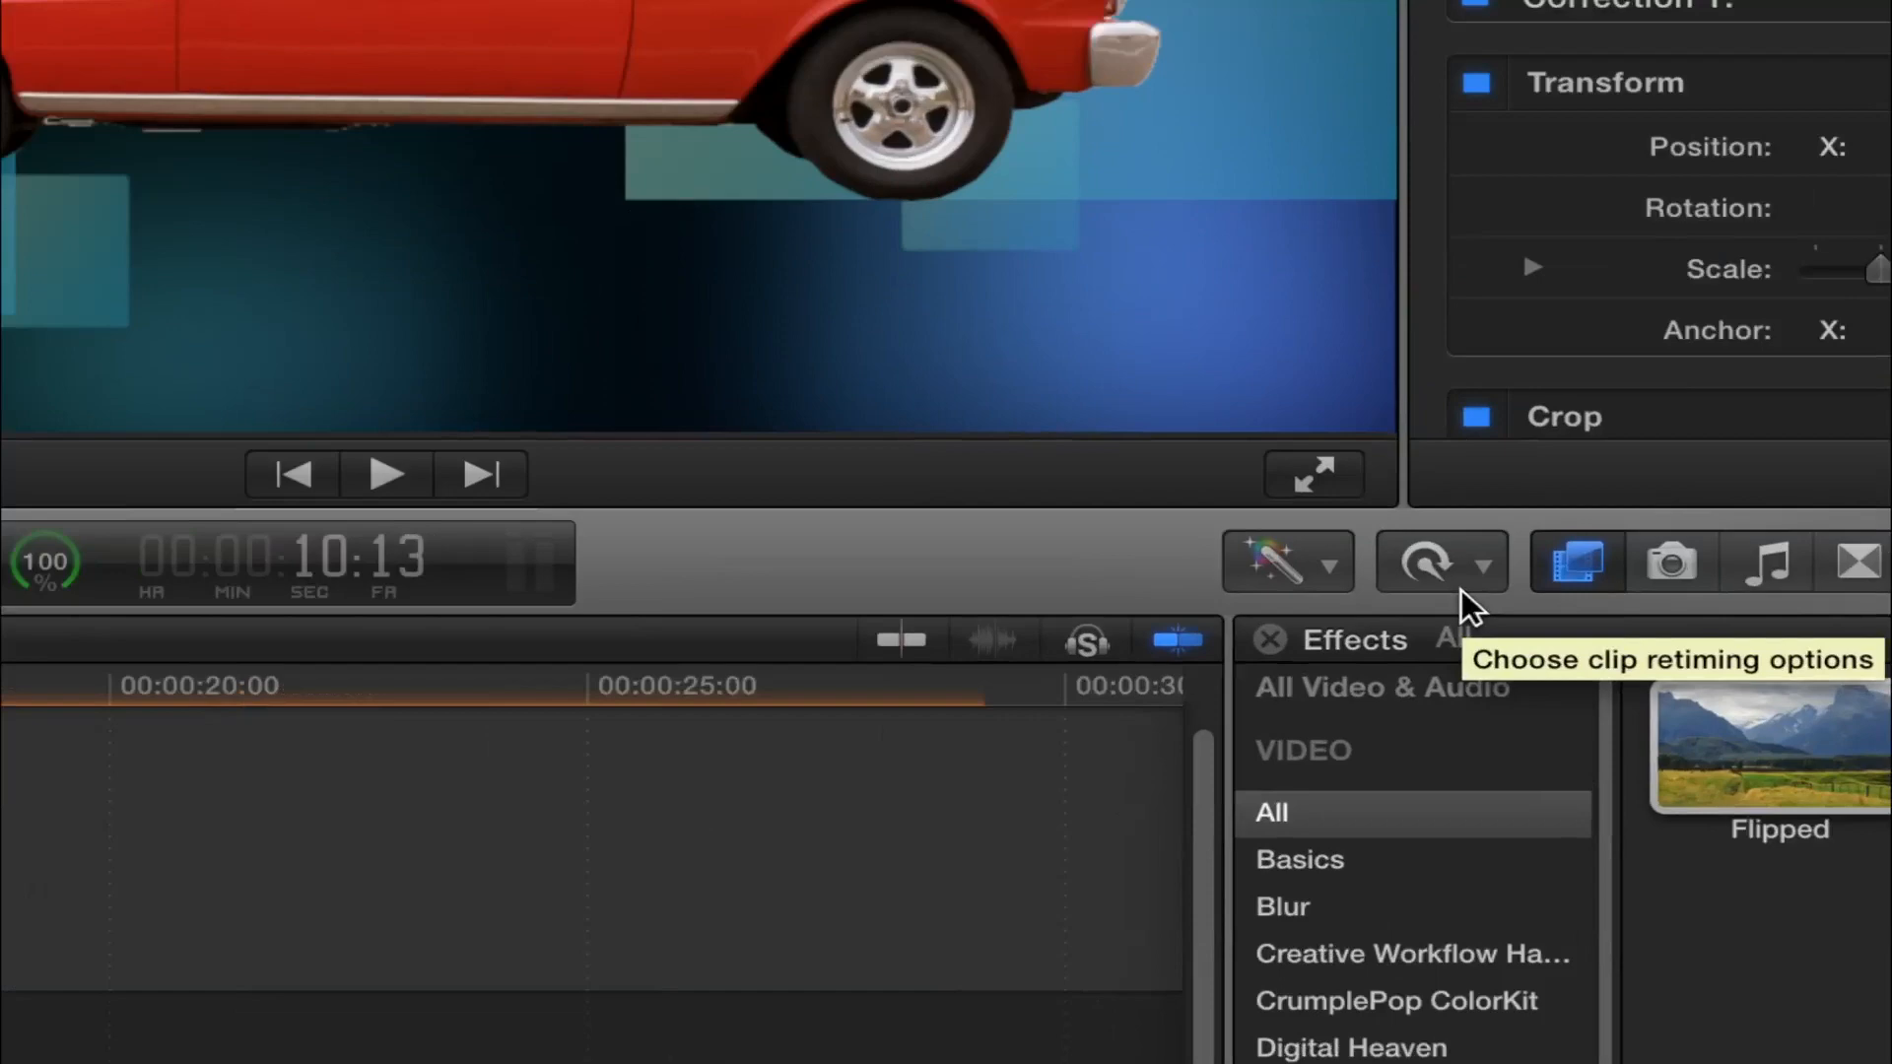
{"action": "left_click", "coordinate": [1467, 579]}
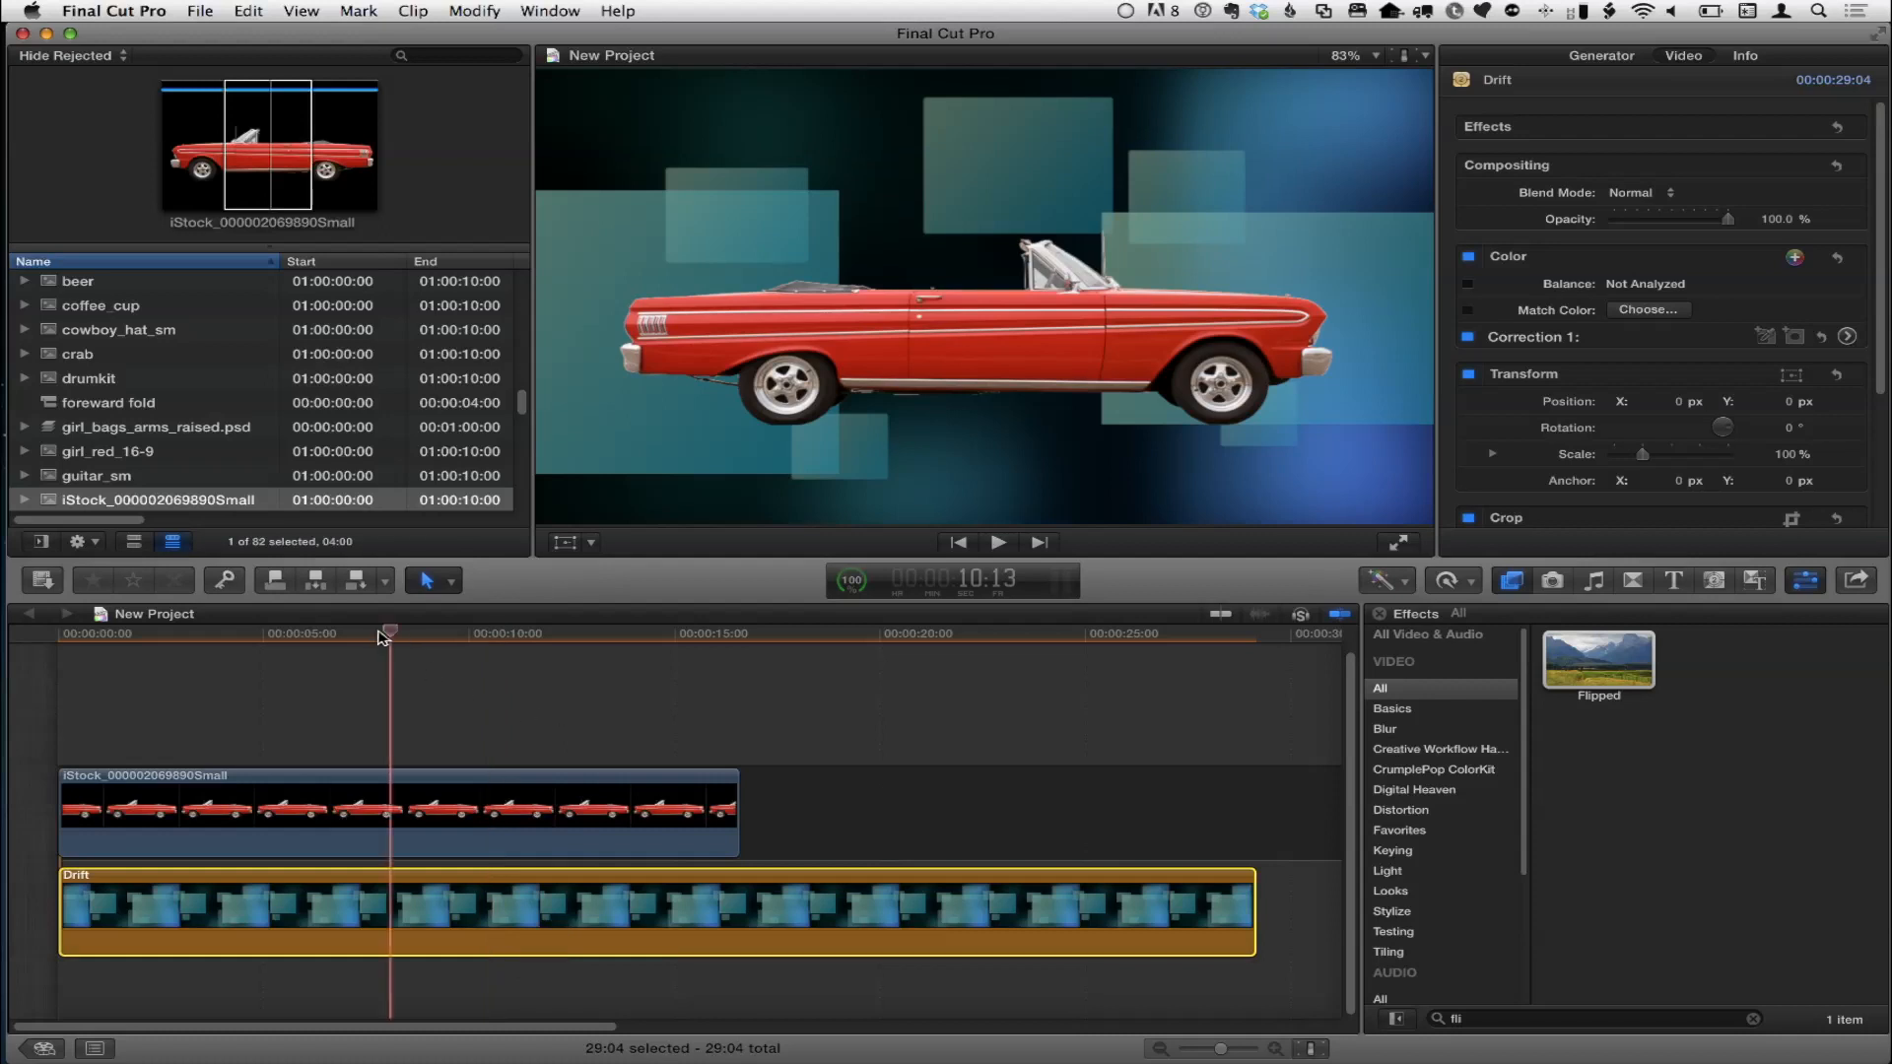
{"action": "left_click_drag", "start_coordinate": [378, 632], "coordinate": [251, 635]}
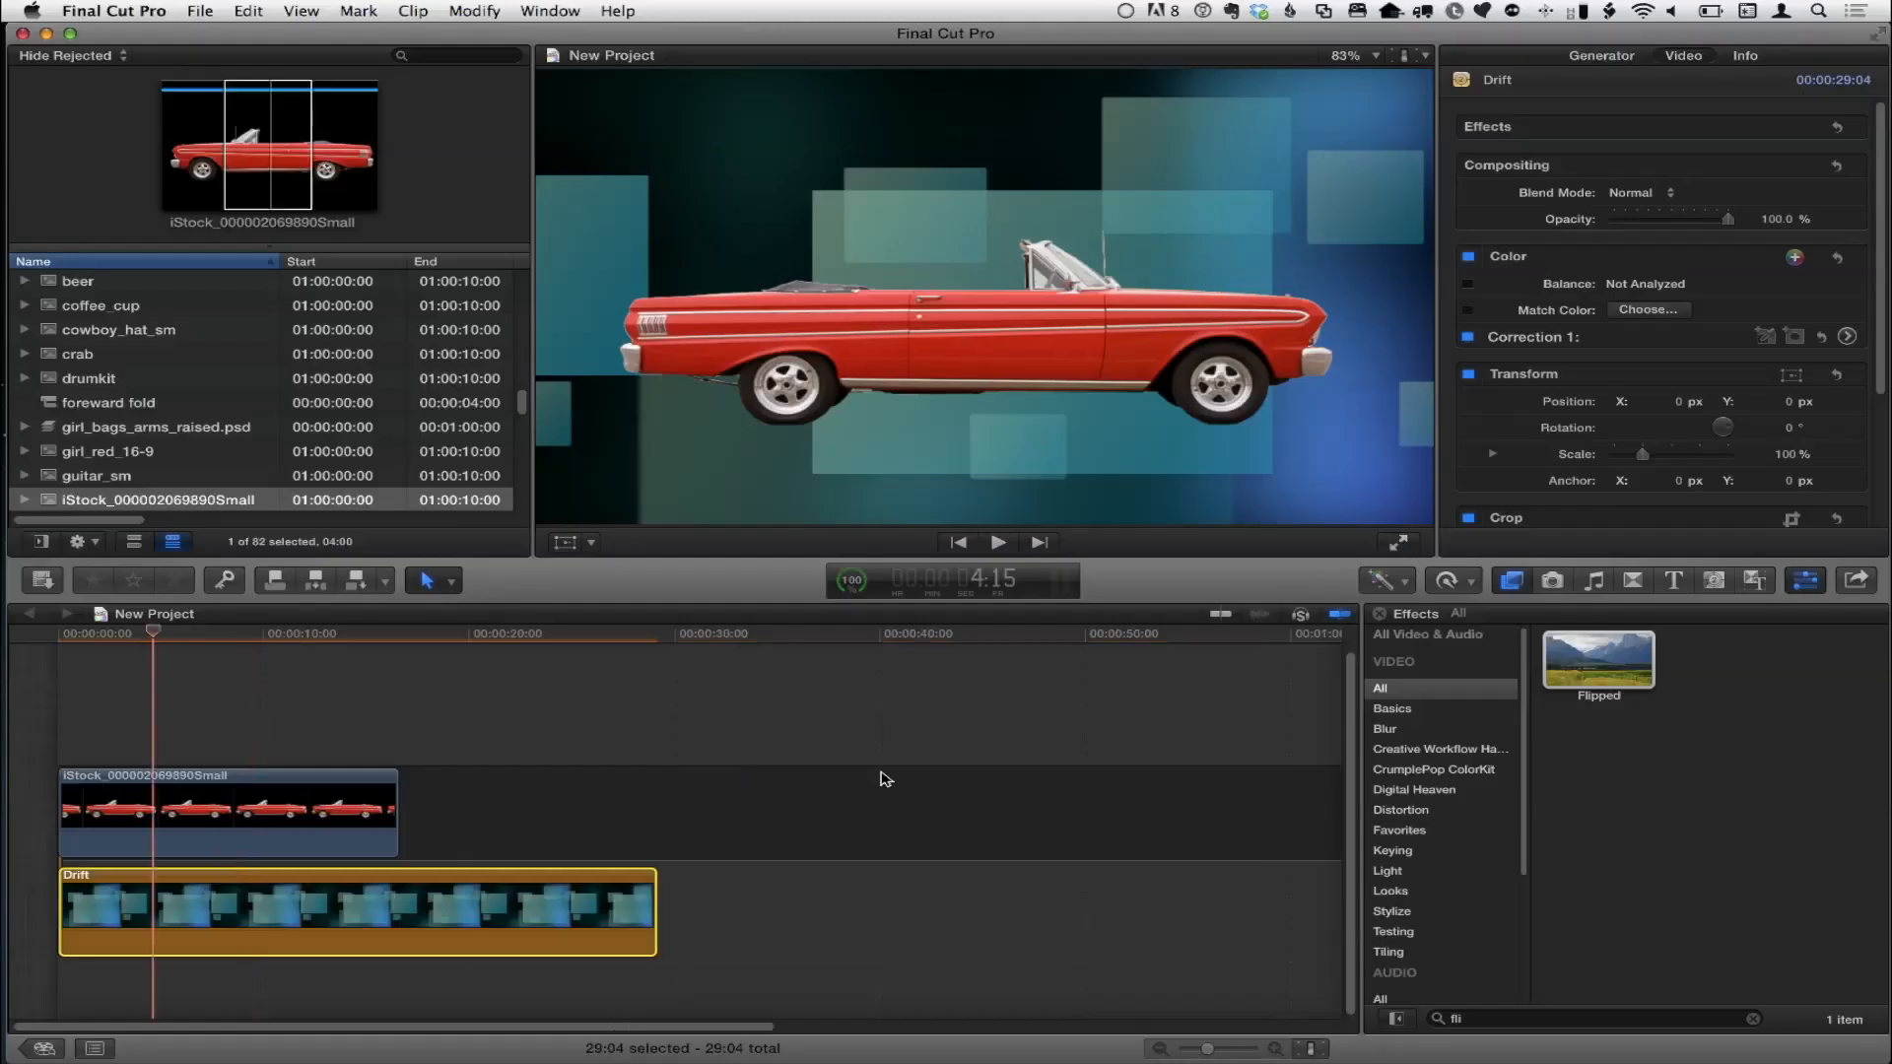
Extend the end of the Drift generator to a duration of 01:48:21 and check the frame at about 45:01.
{"action": "key", "text": "super+minus"}
{"action": "left_click_drag", "start_coordinate": [353, 900], "coordinate": [1172, 910]}
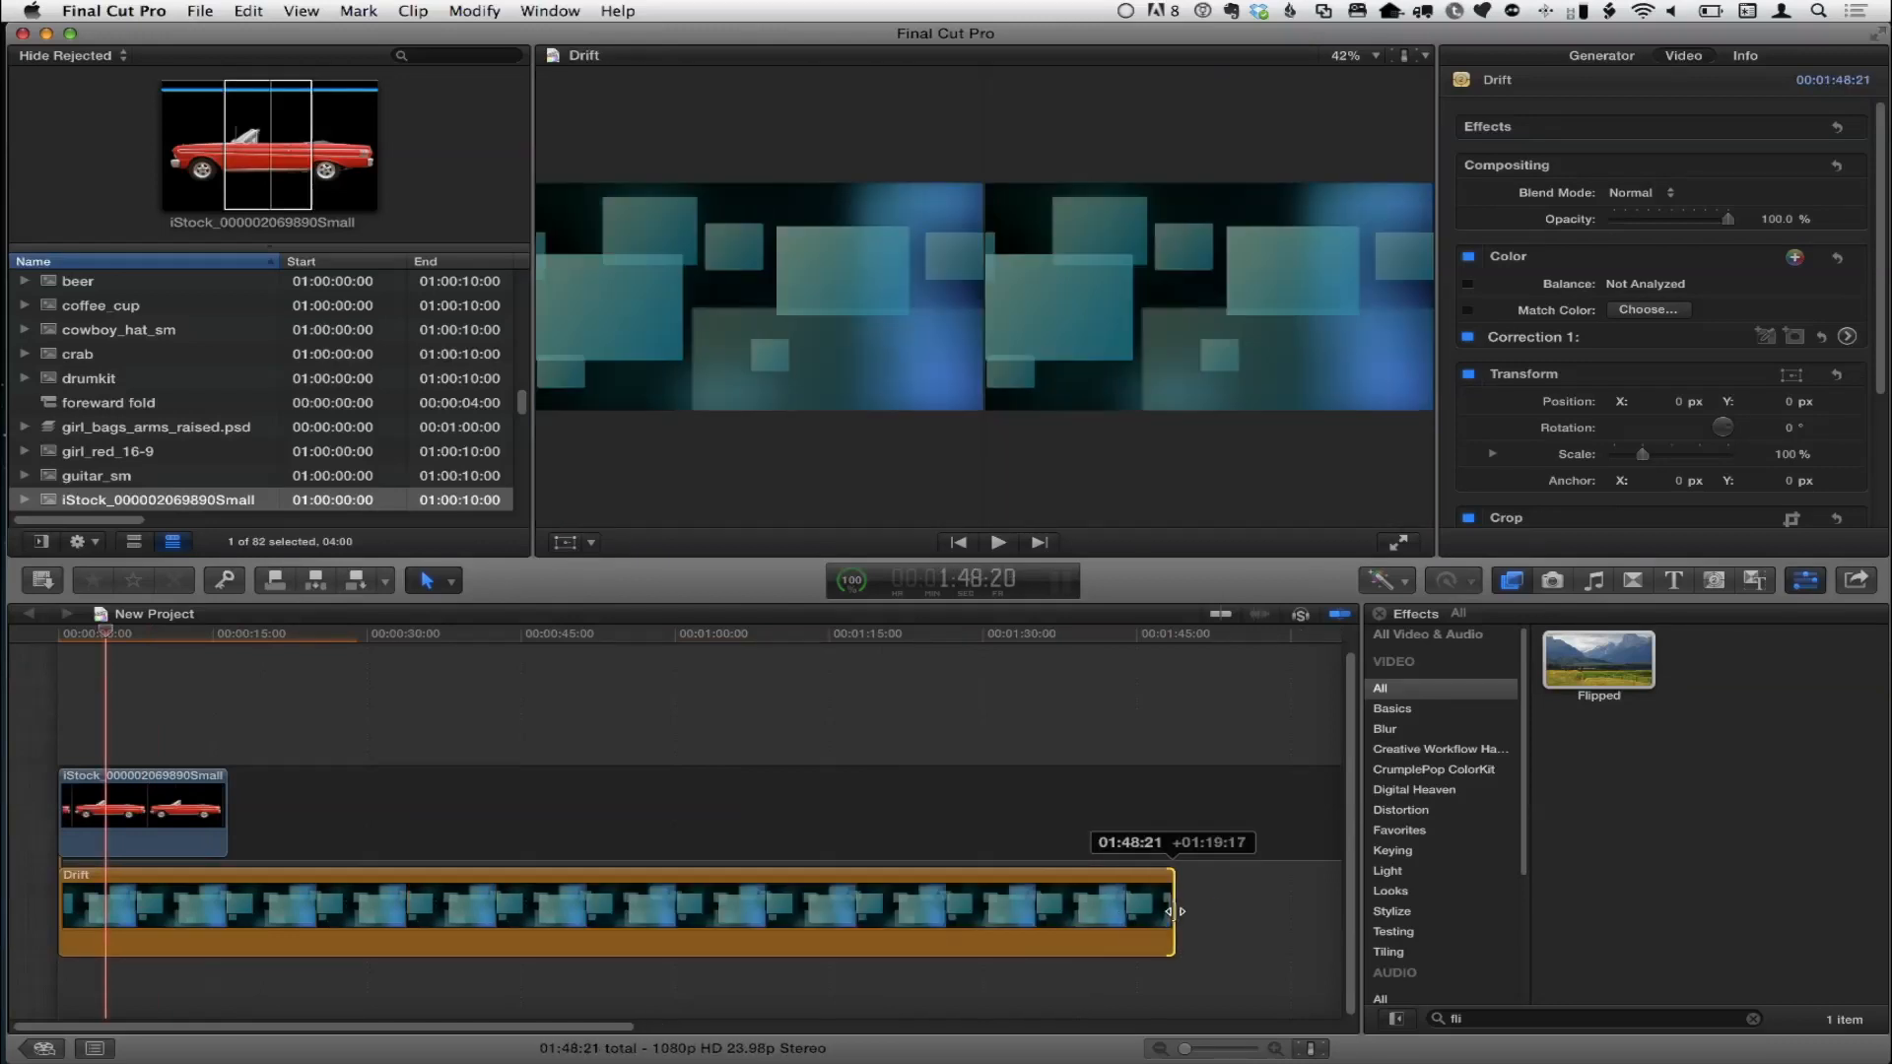
{"action": "left_click", "coordinate": [522, 637]}
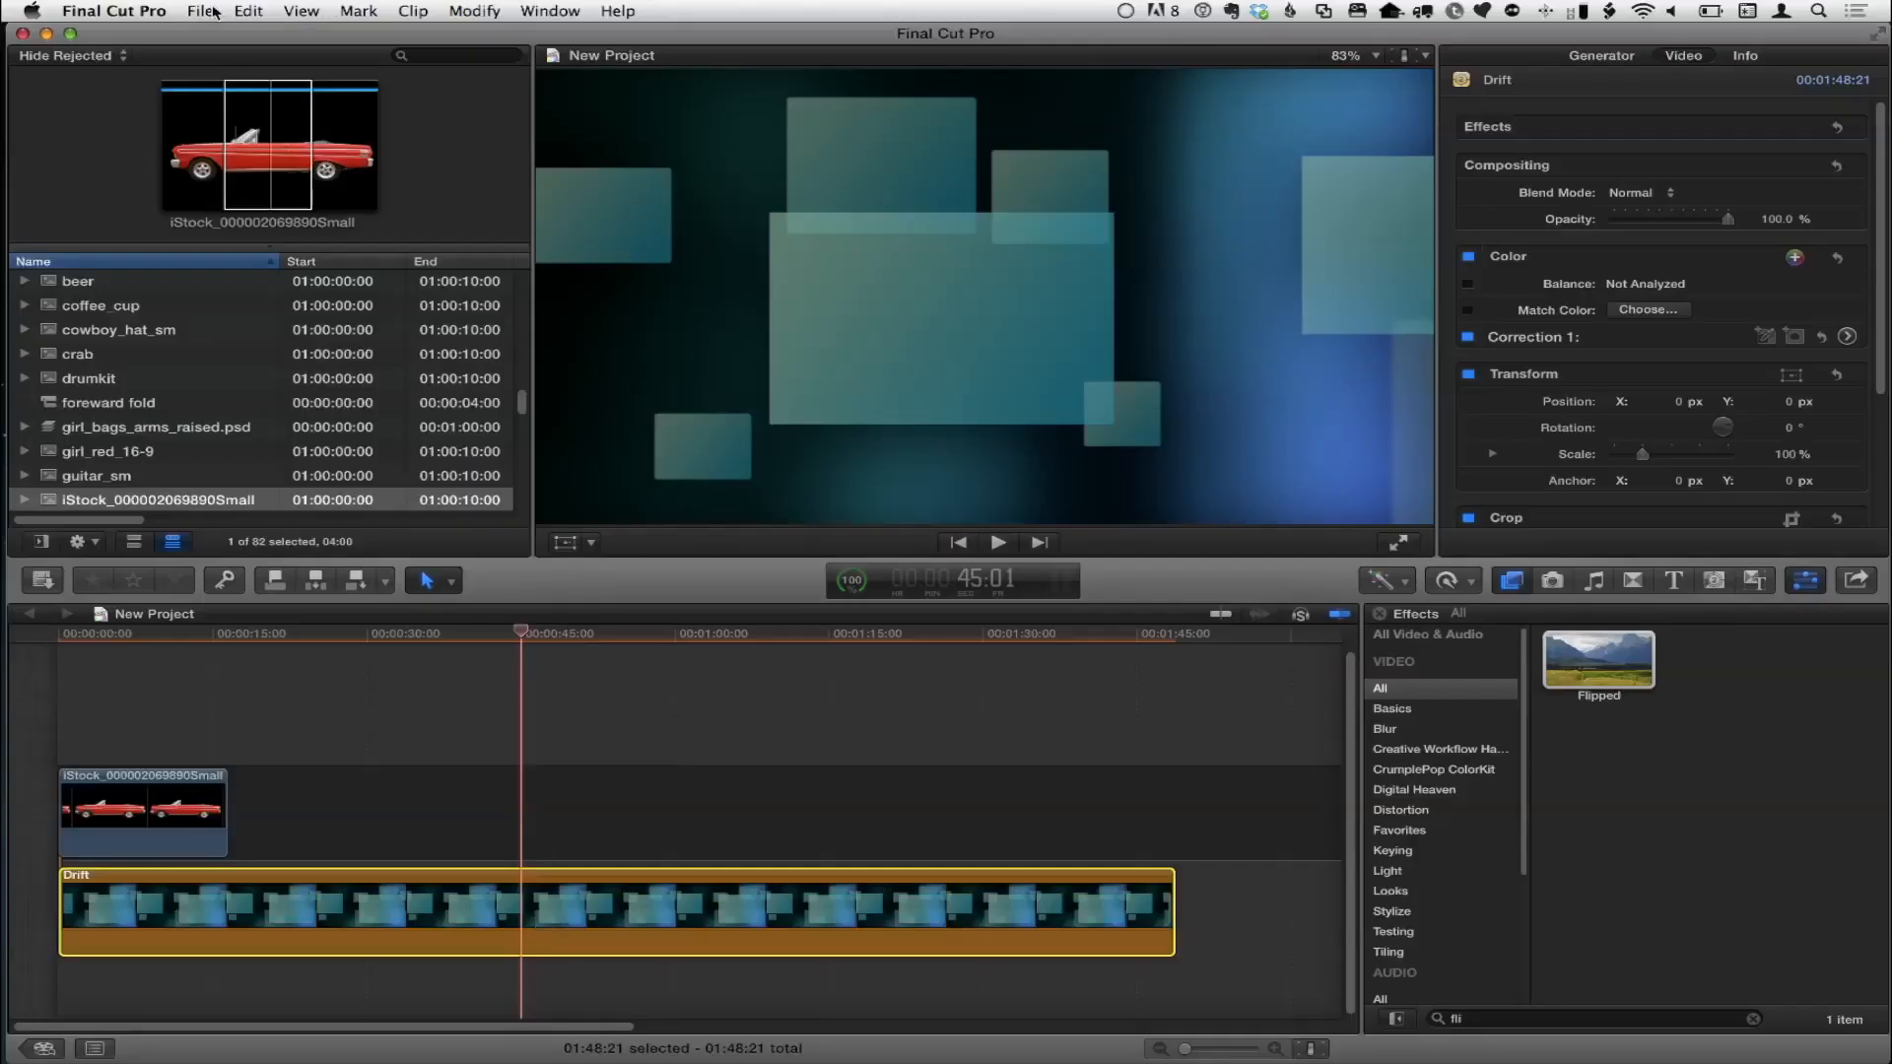
Make the Drift generator a compound clip in the Ripple Time Teaser event, and play the start of the timeline.
{"action": "left_click", "coordinate": [203, 11]}
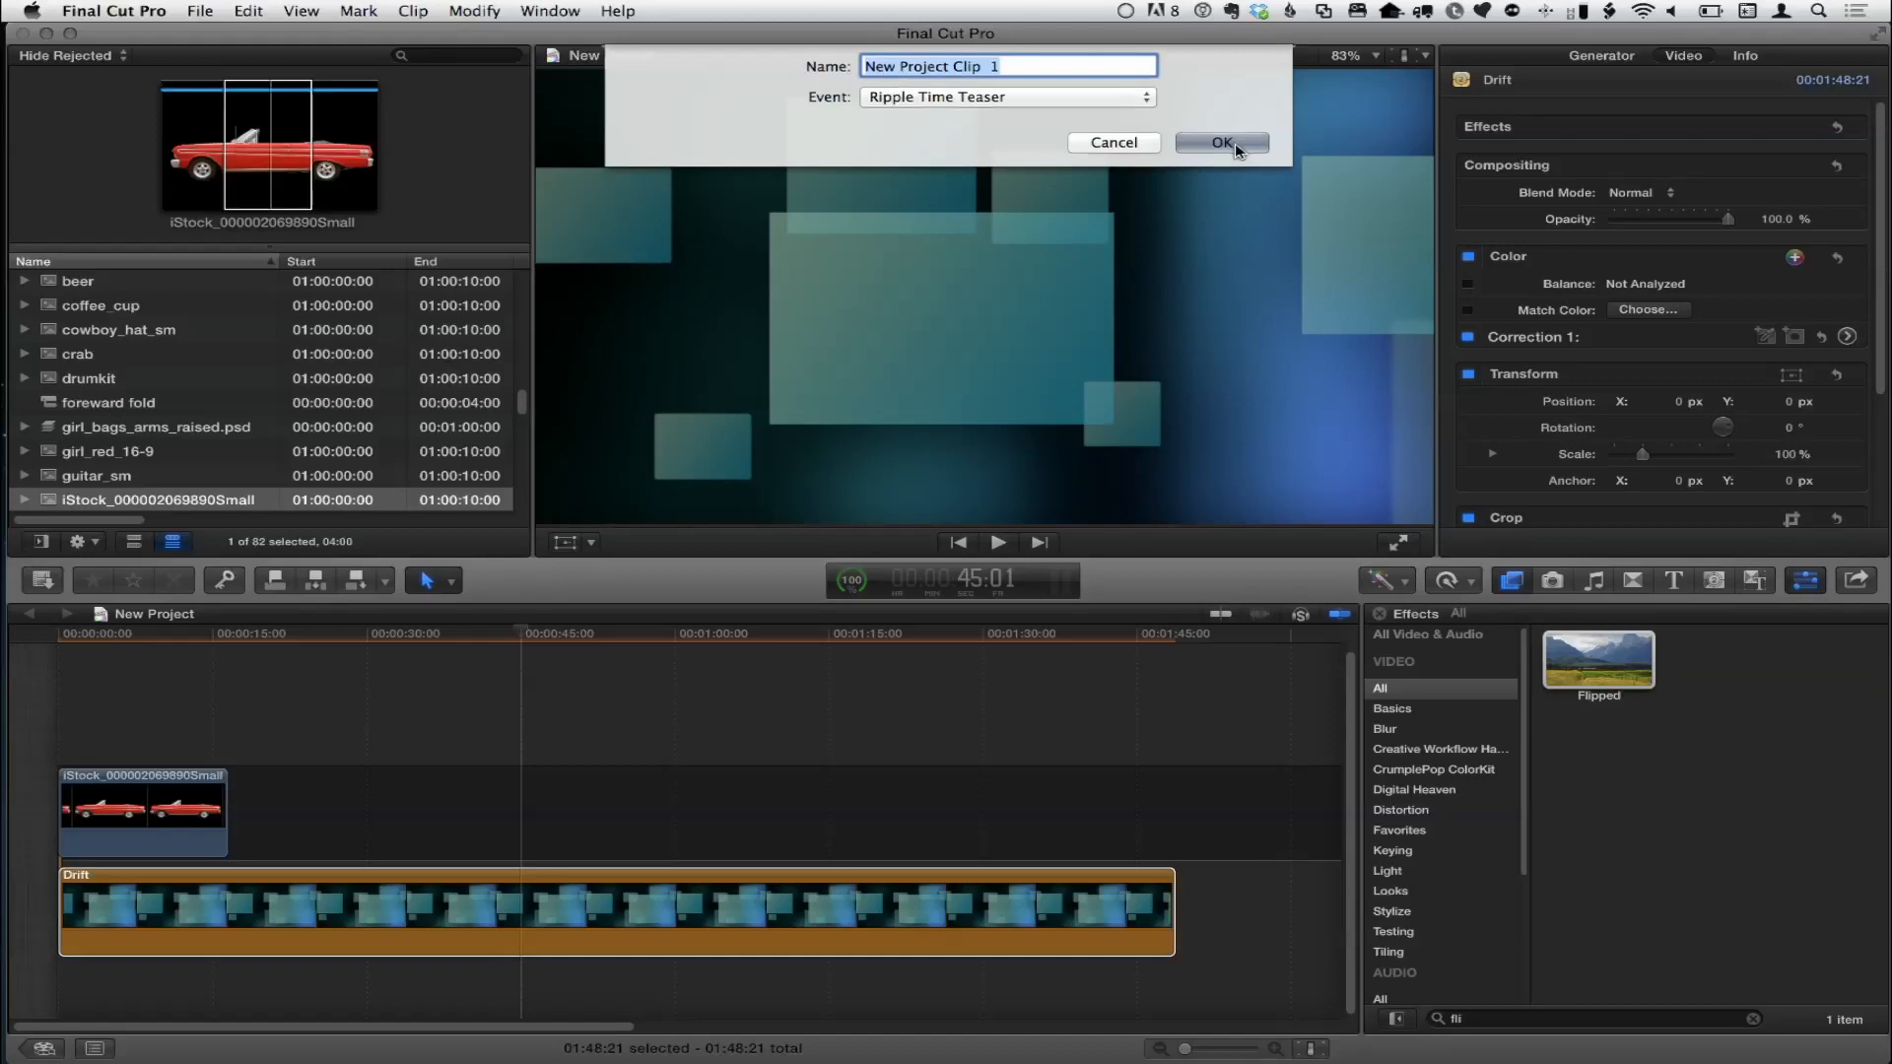
{"action": "left_click", "coordinate": [1232, 142]}
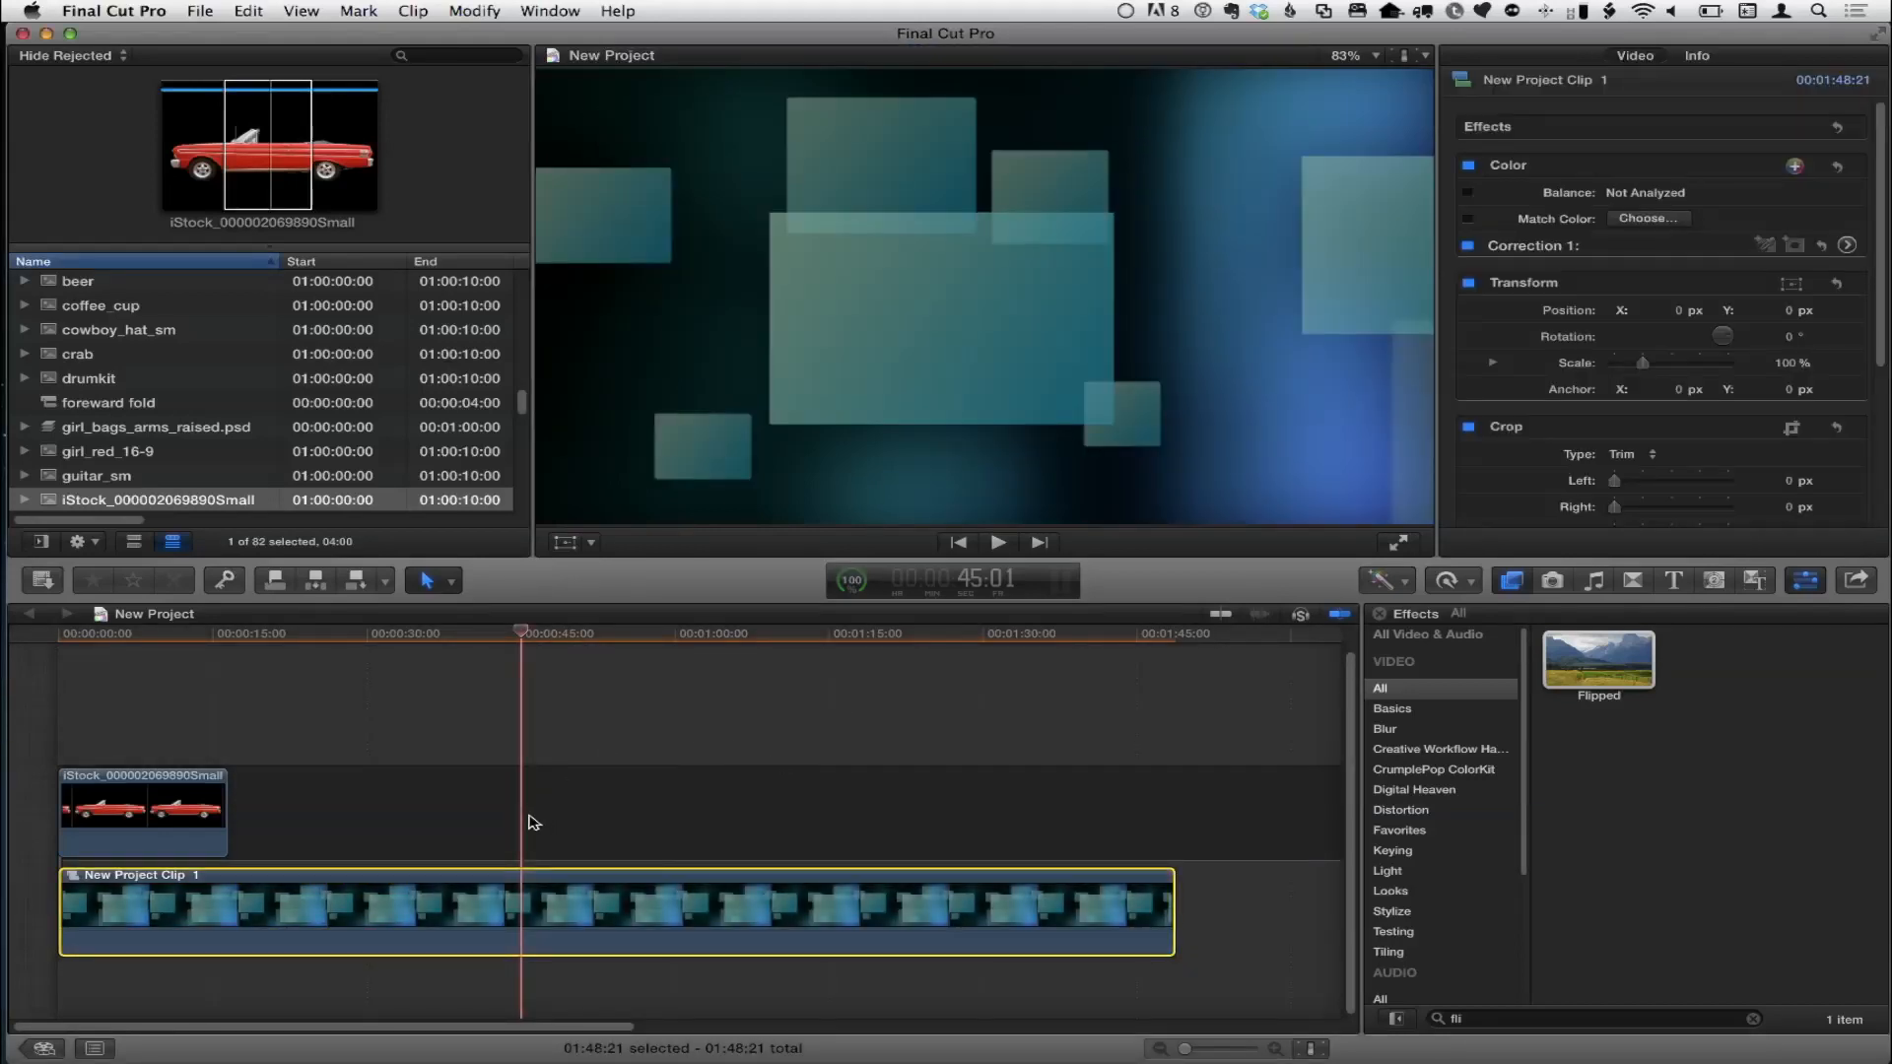
{"action": "left_click", "coordinate": [71, 636]}
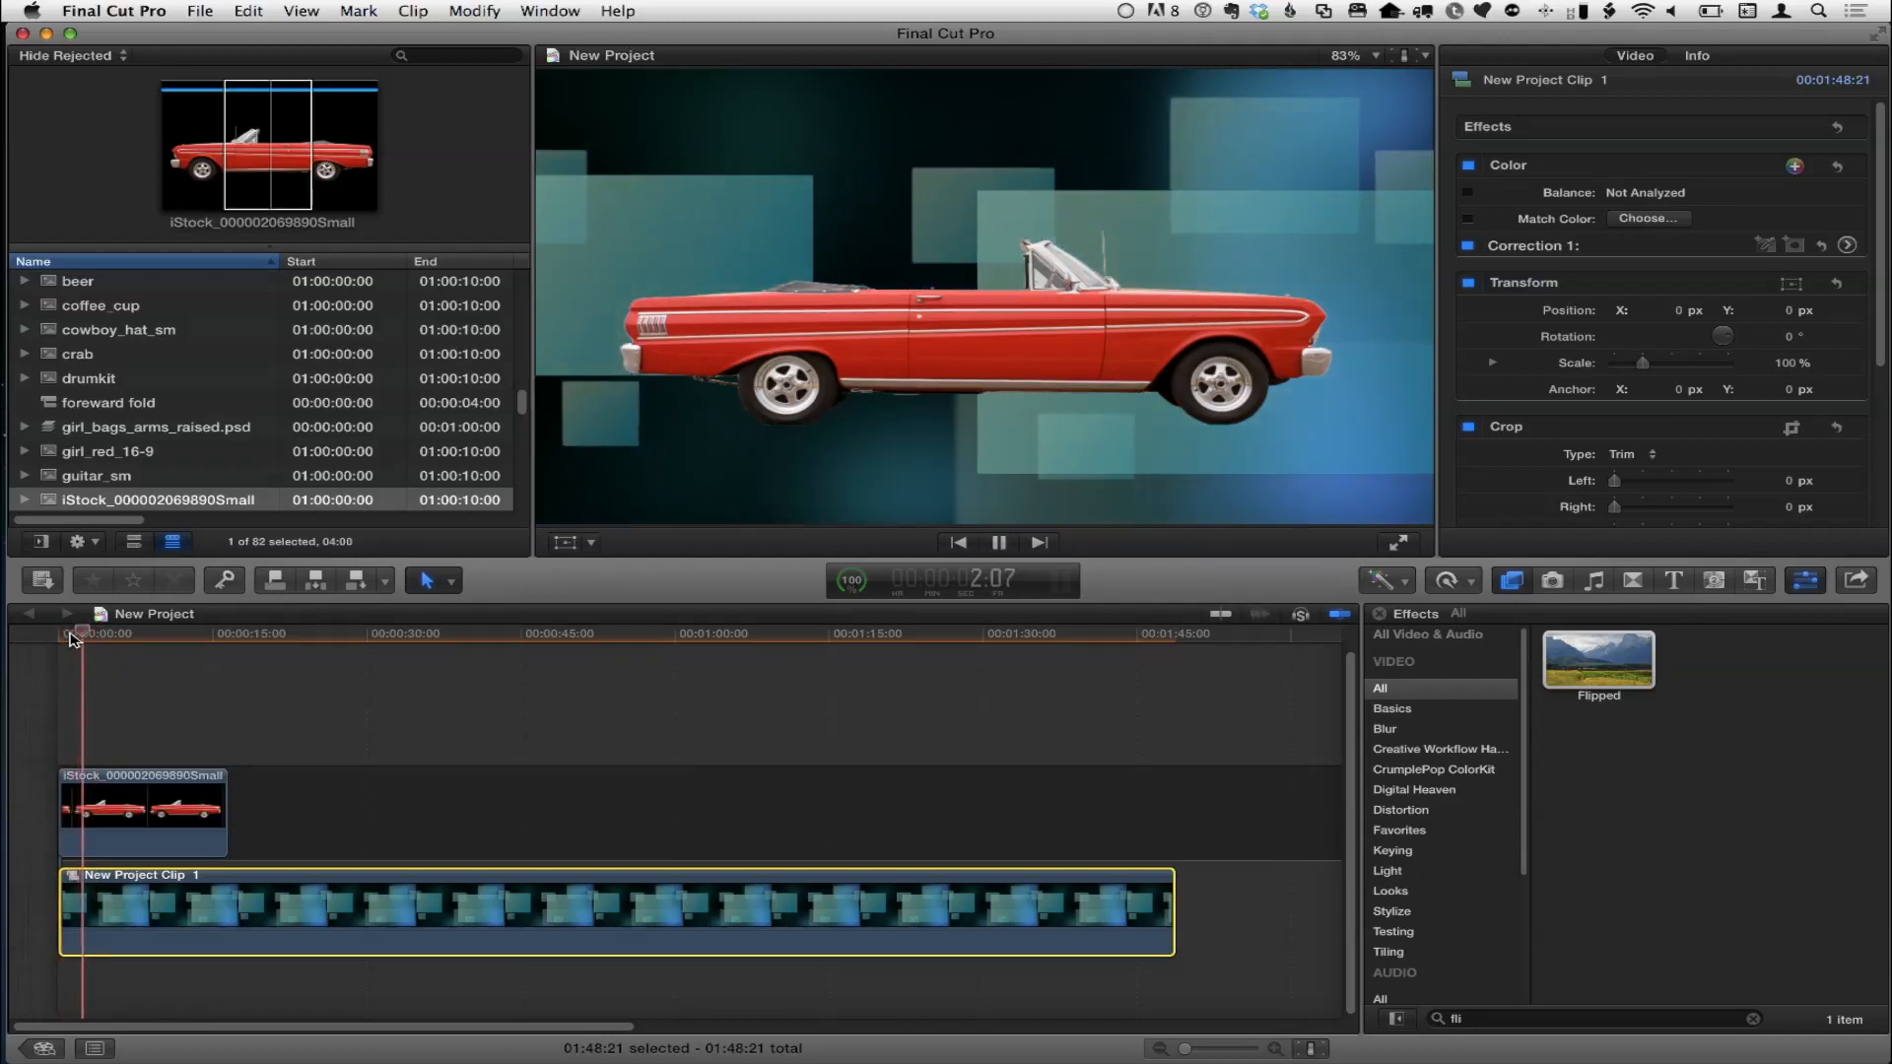
{"action": "key", "text": "space"}
Show the retime editor for the background compound clip.
{"action": "left_click", "coordinate": [1067, 824]}
{"action": "left_click", "coordinate": [1448, 582]}
{"action": "left_click", "coordinate": [1448, 582]}
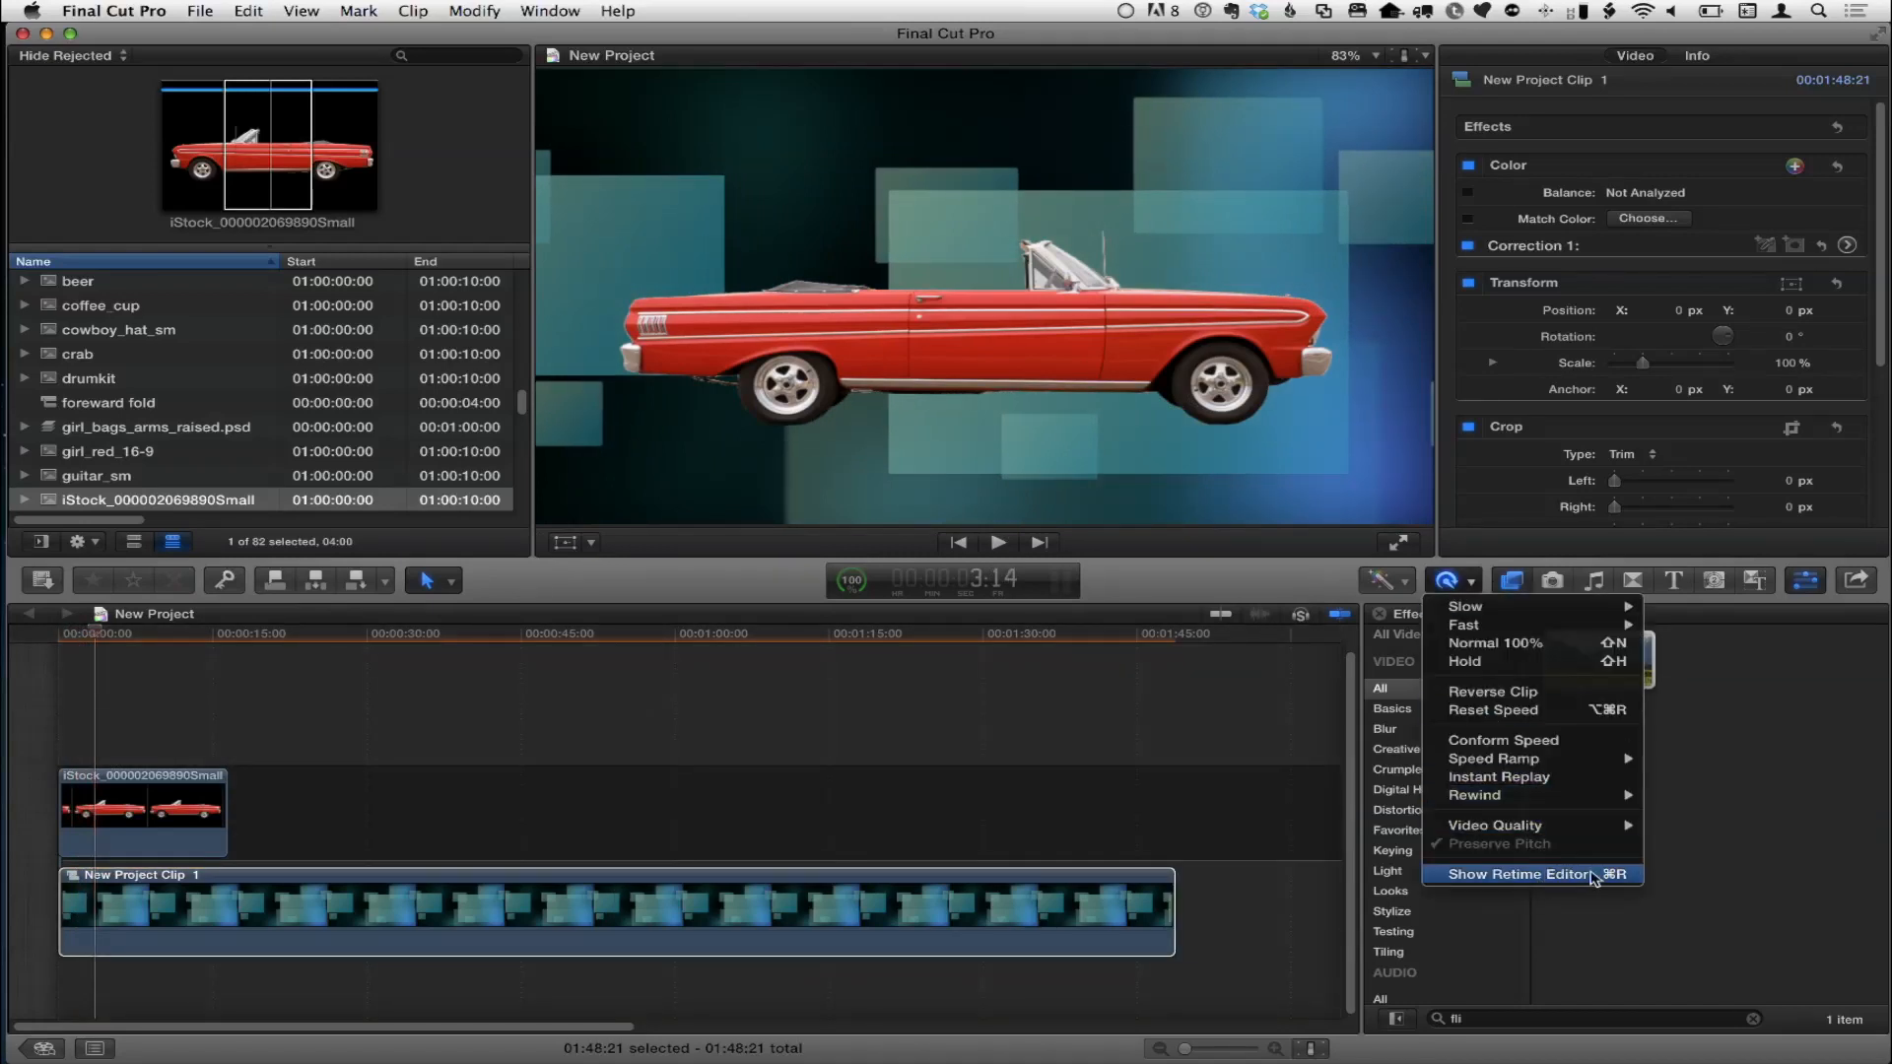
{"action": "left_click", "coordinate": [1518, 874]}
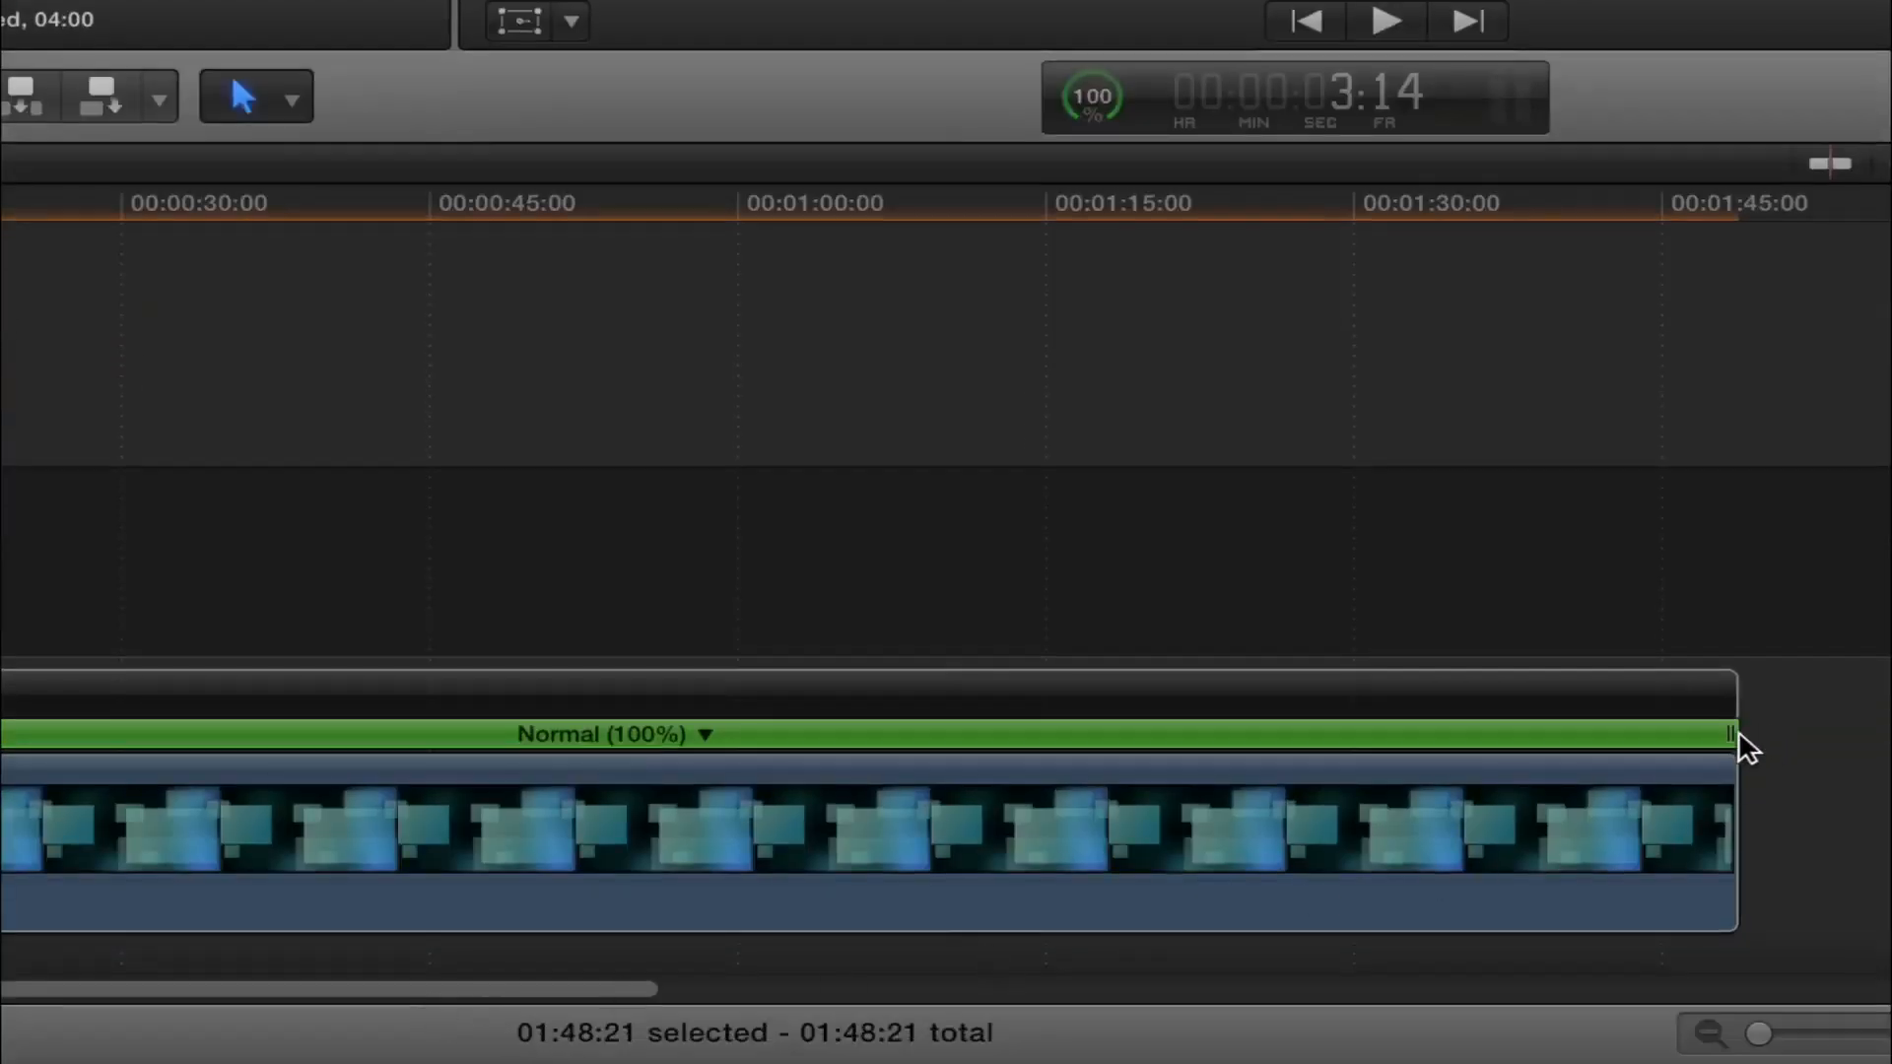
Speed up the background compound clip to 412% with its retiming handle, shortening it to 26:10.
{"action": "left_click_drag", "start_coordinate": [1732, 739], "coordinate": [418, 695]}
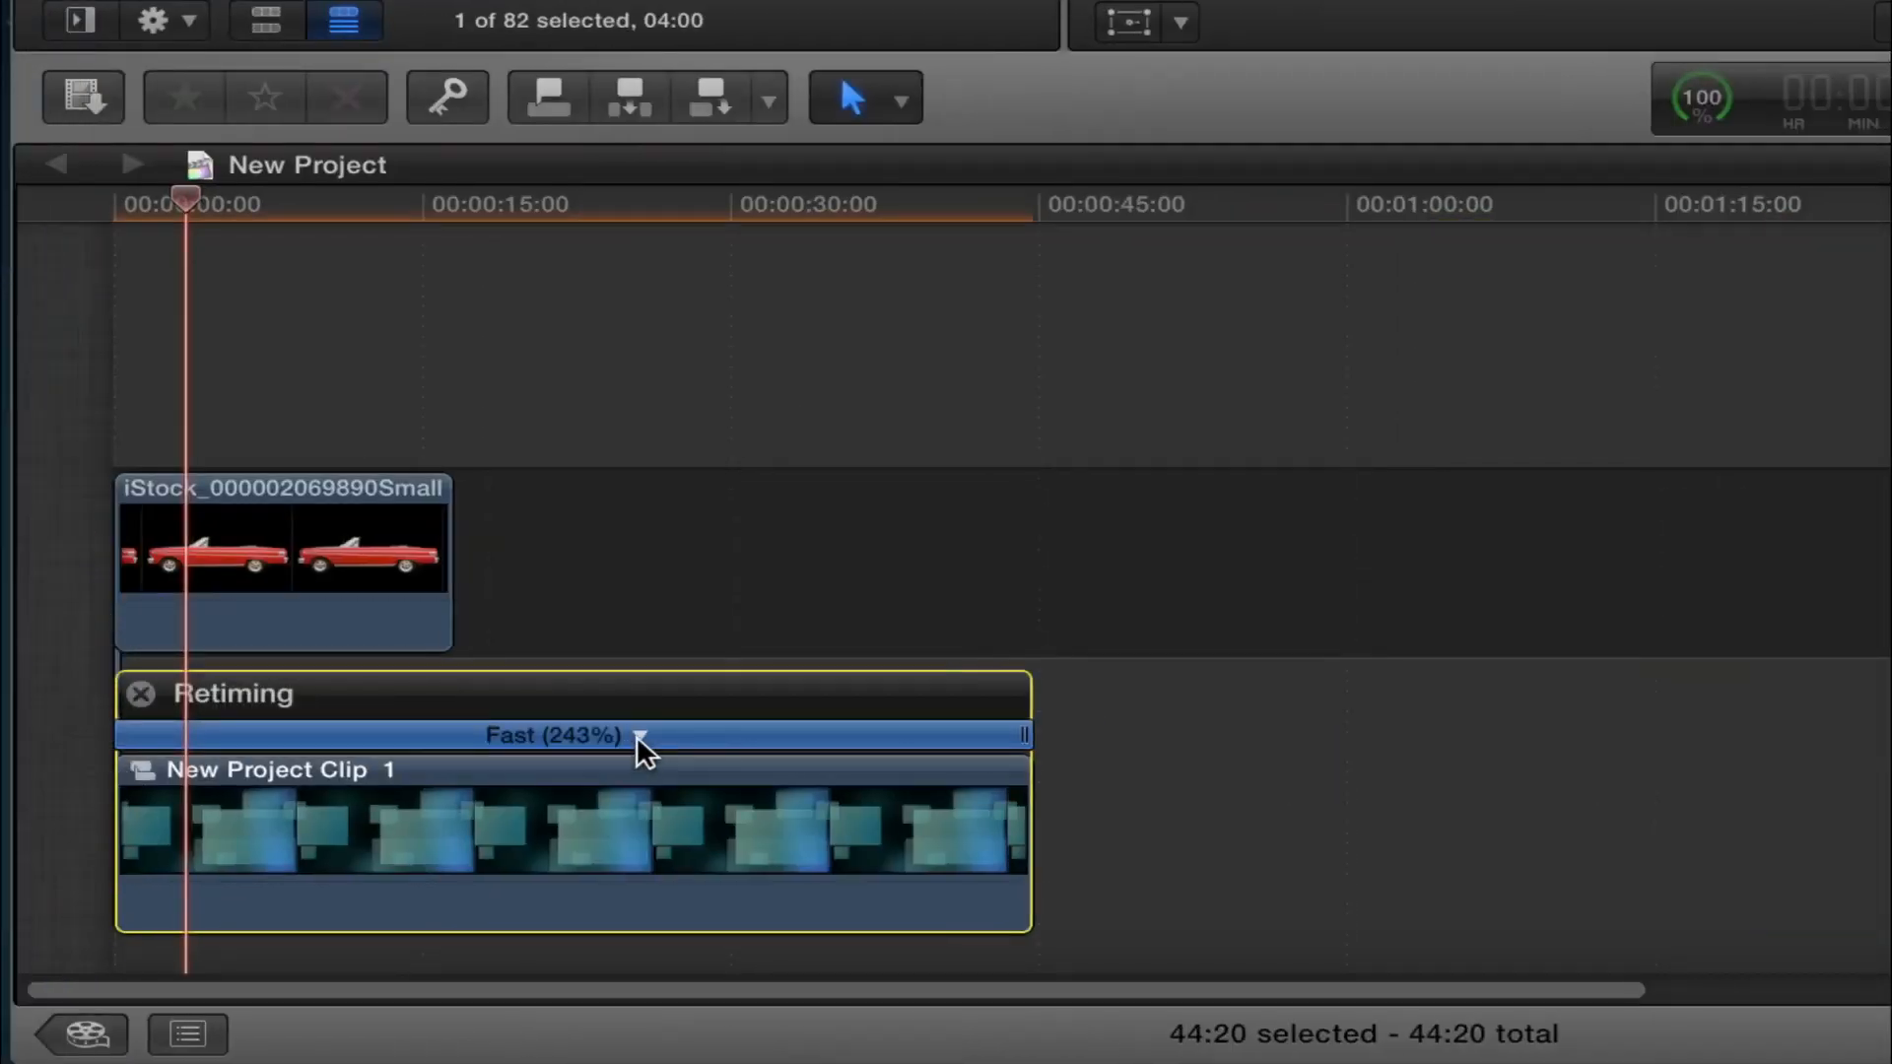
{"action": "left_click", "coordinate": [636, 735]}
{"action": "mouse_move", "coordinate": [712, 776]}
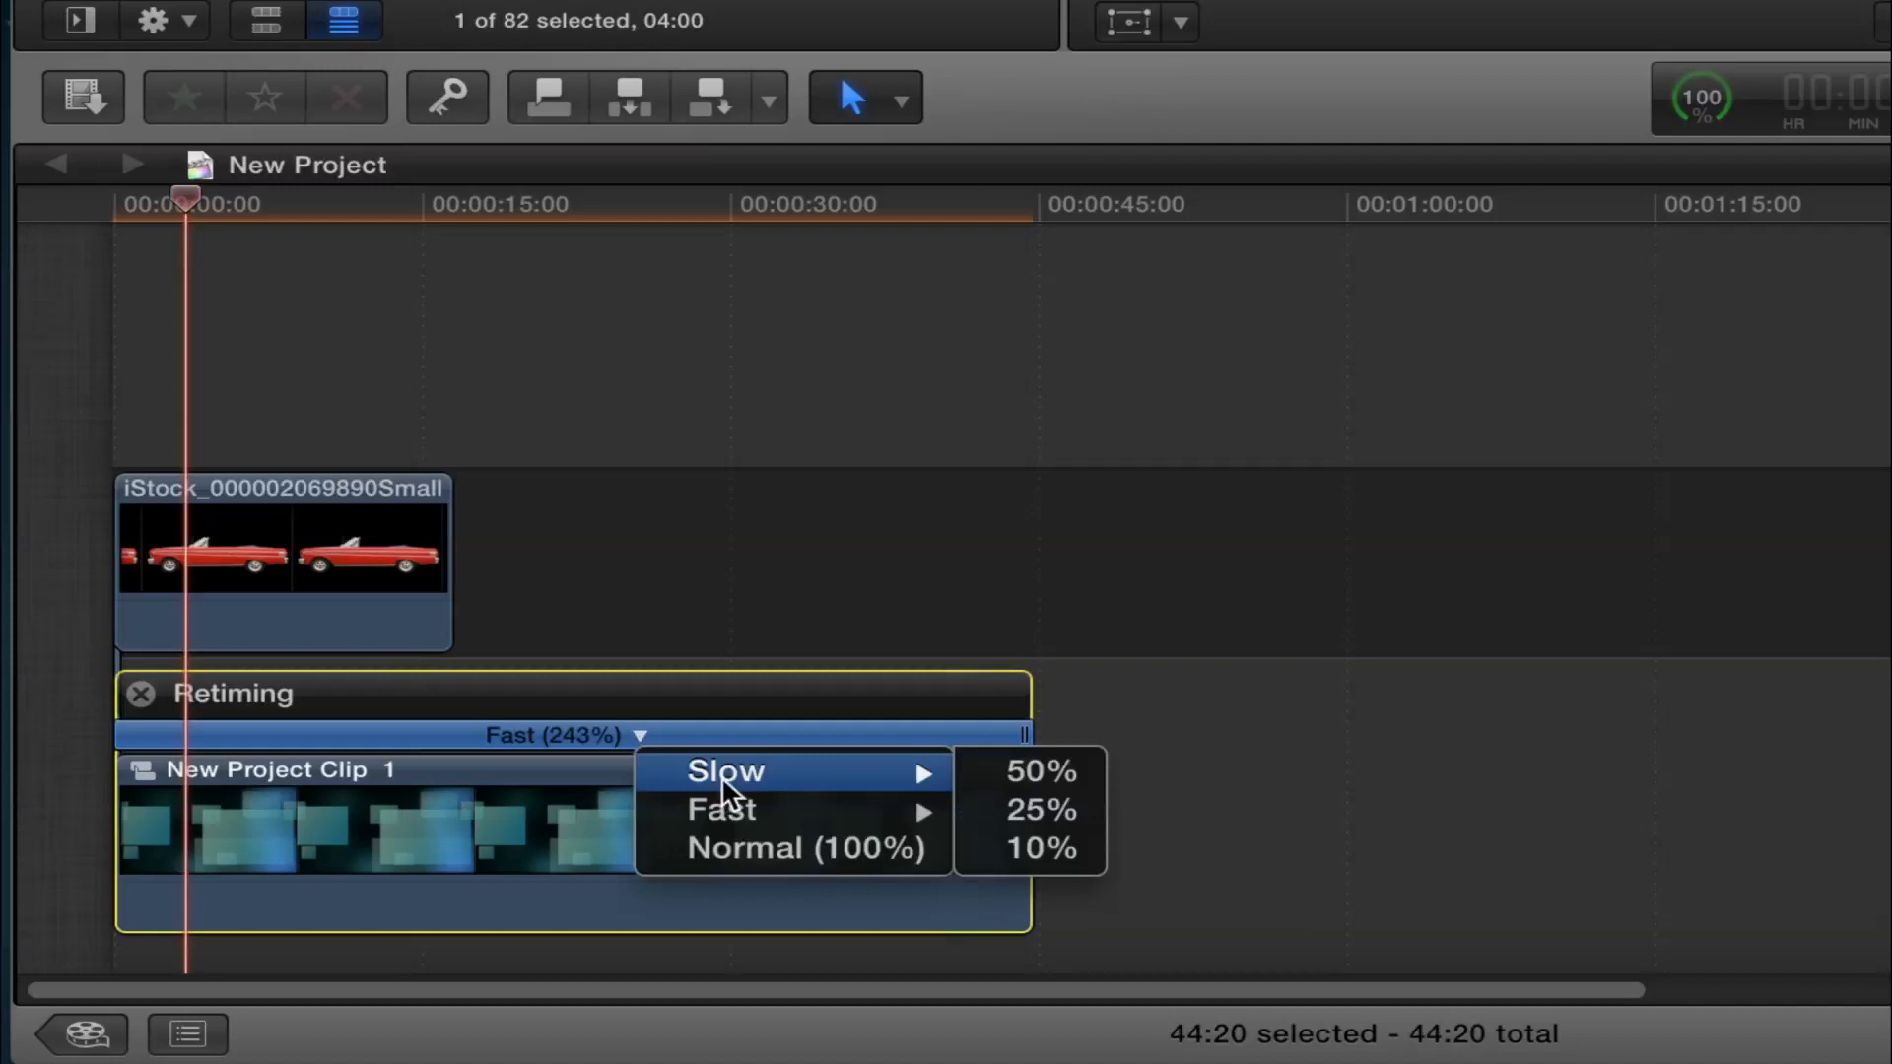
{"action": "left_click", "coordinate": [928, 688]}
{"action": "left_click_drag", "start_coordinate": [1022, 734], "coordinate": [740, 735]}
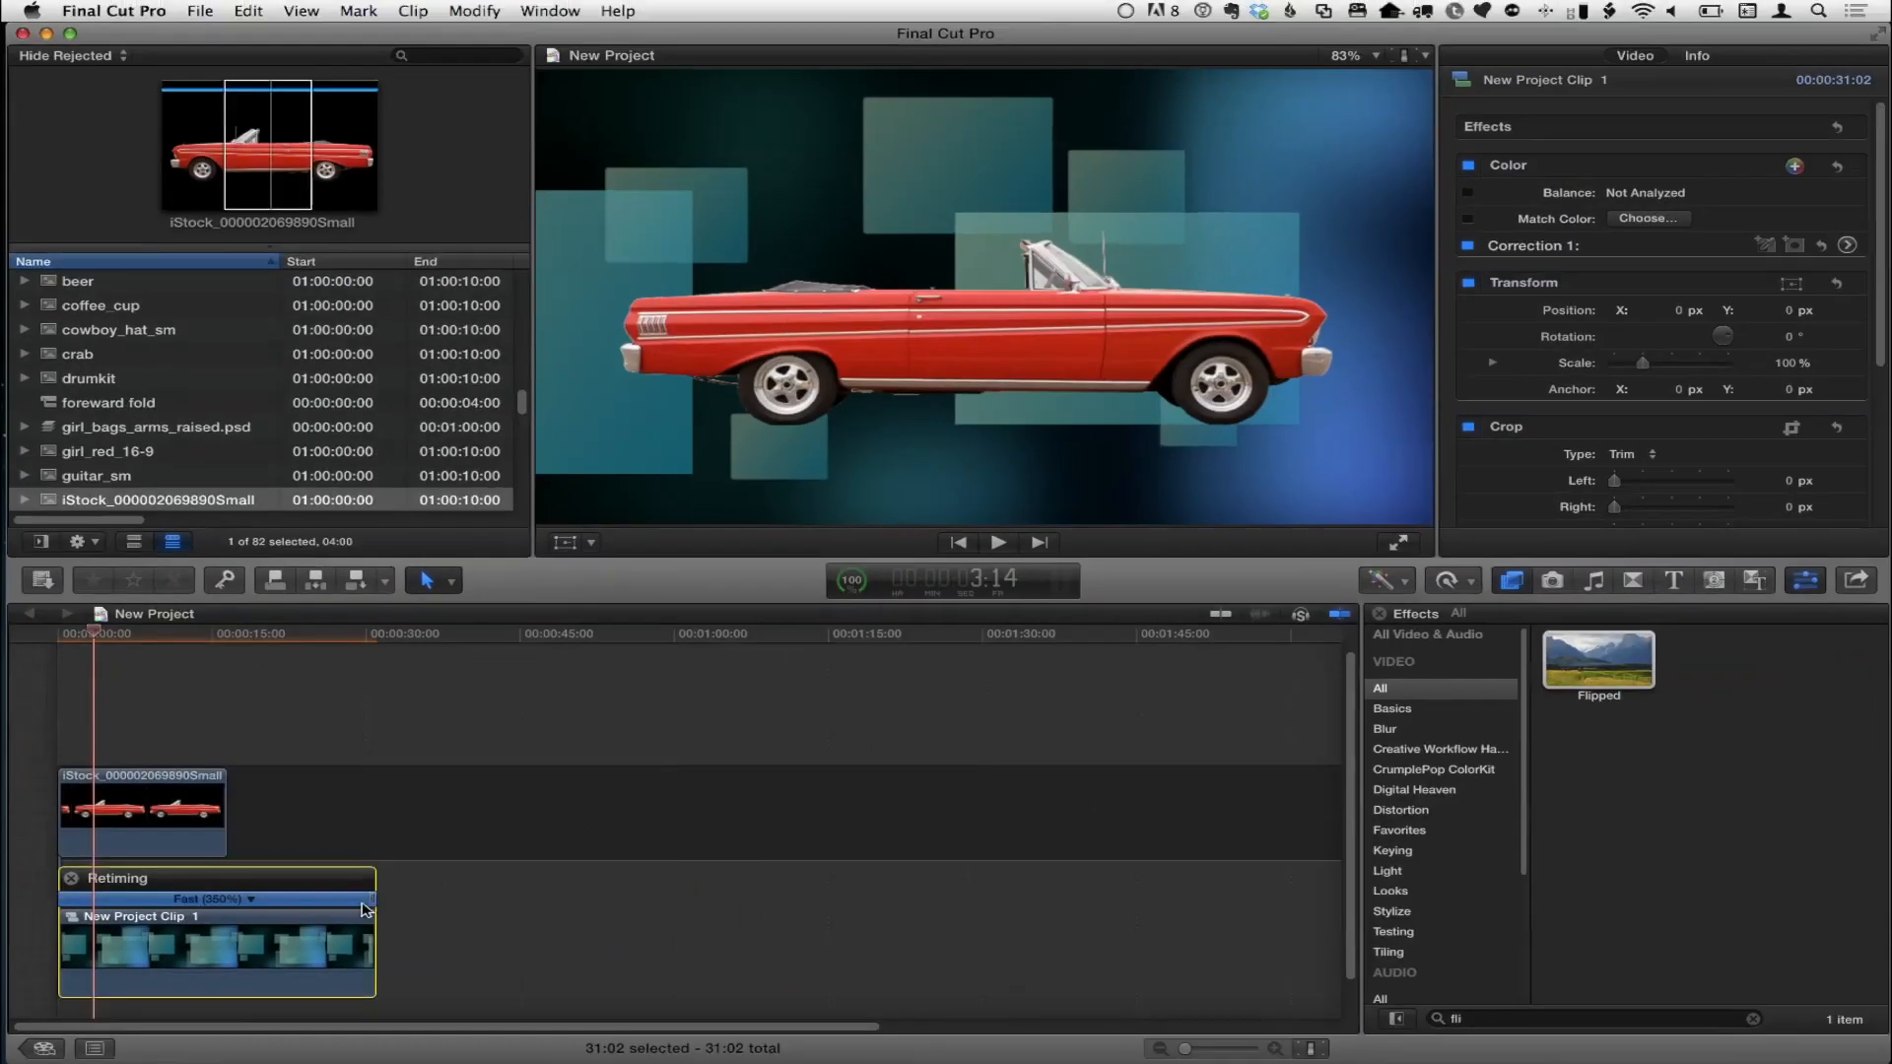
{"action": "left_click_drag", "start_coordinate": [376, 907], "coordinate": [224, 897]}
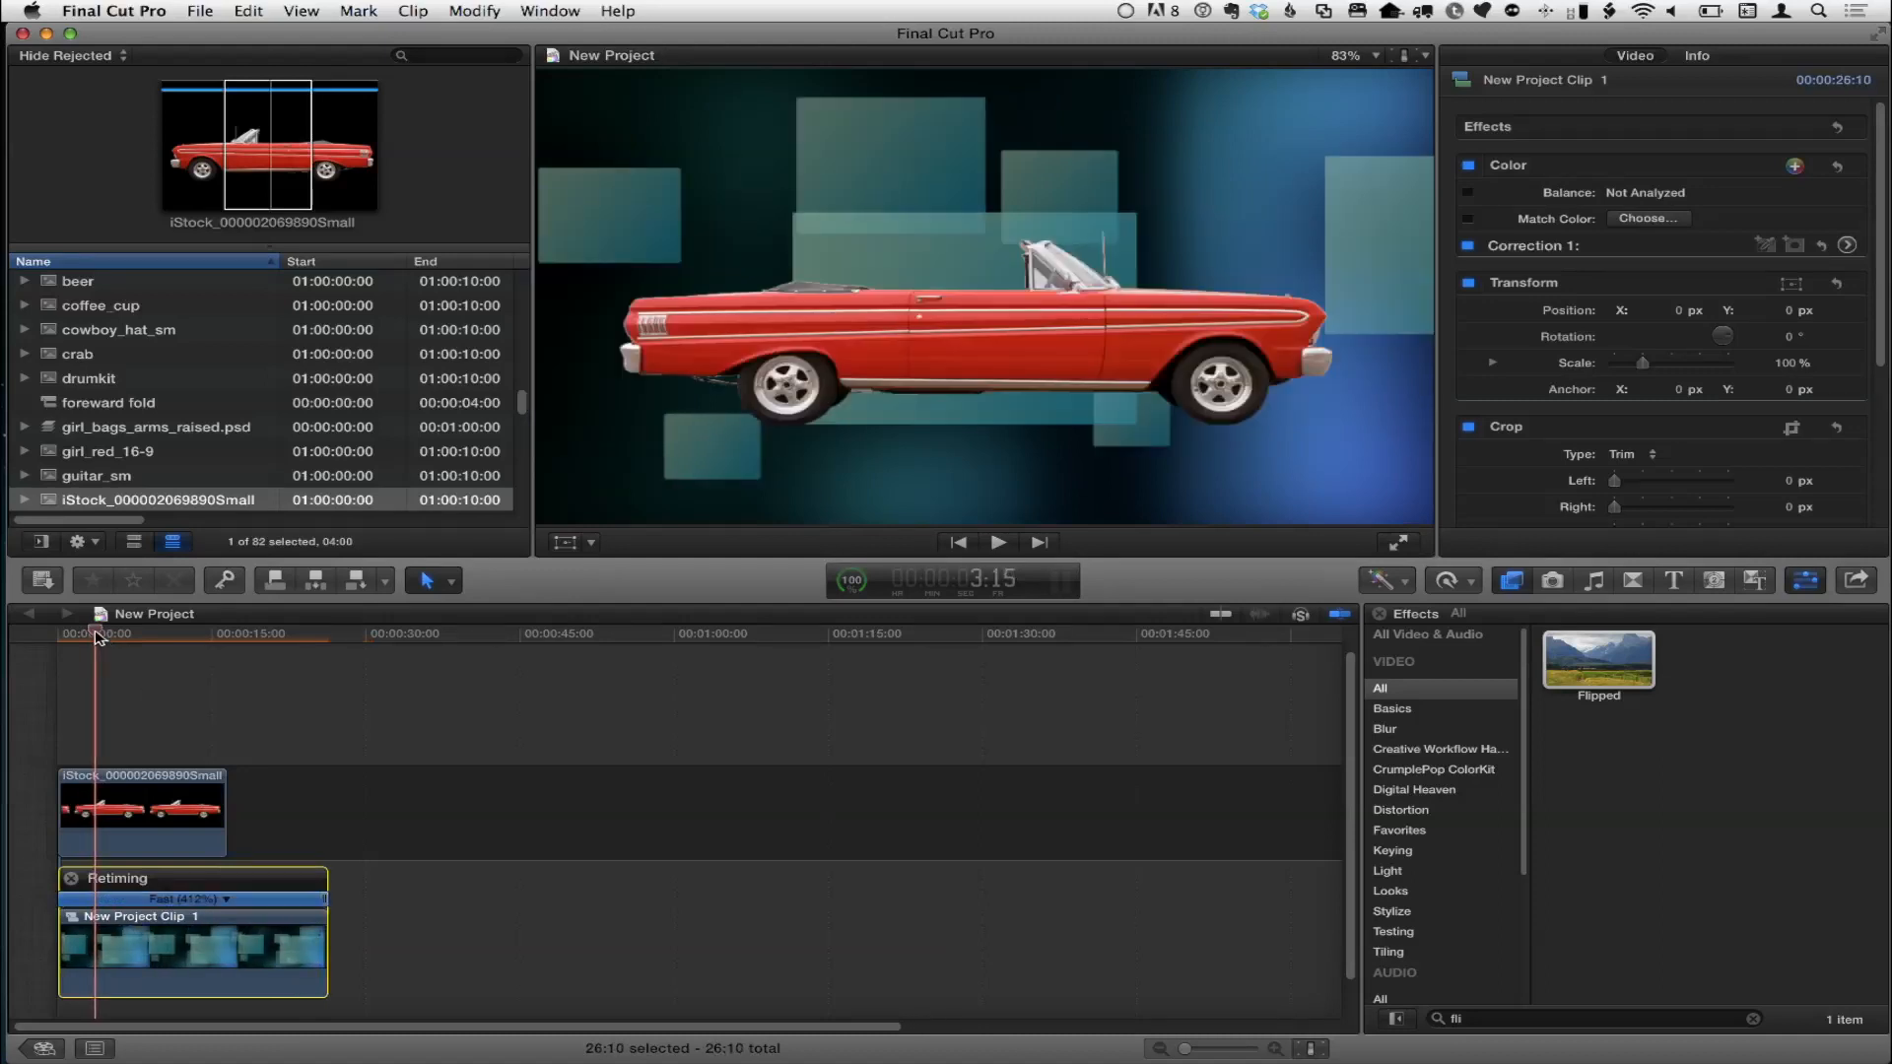
Play the sped-up background behind the car, and trim the end of the compound clip to match the car clip.
{"action": "key", "text": "space"}
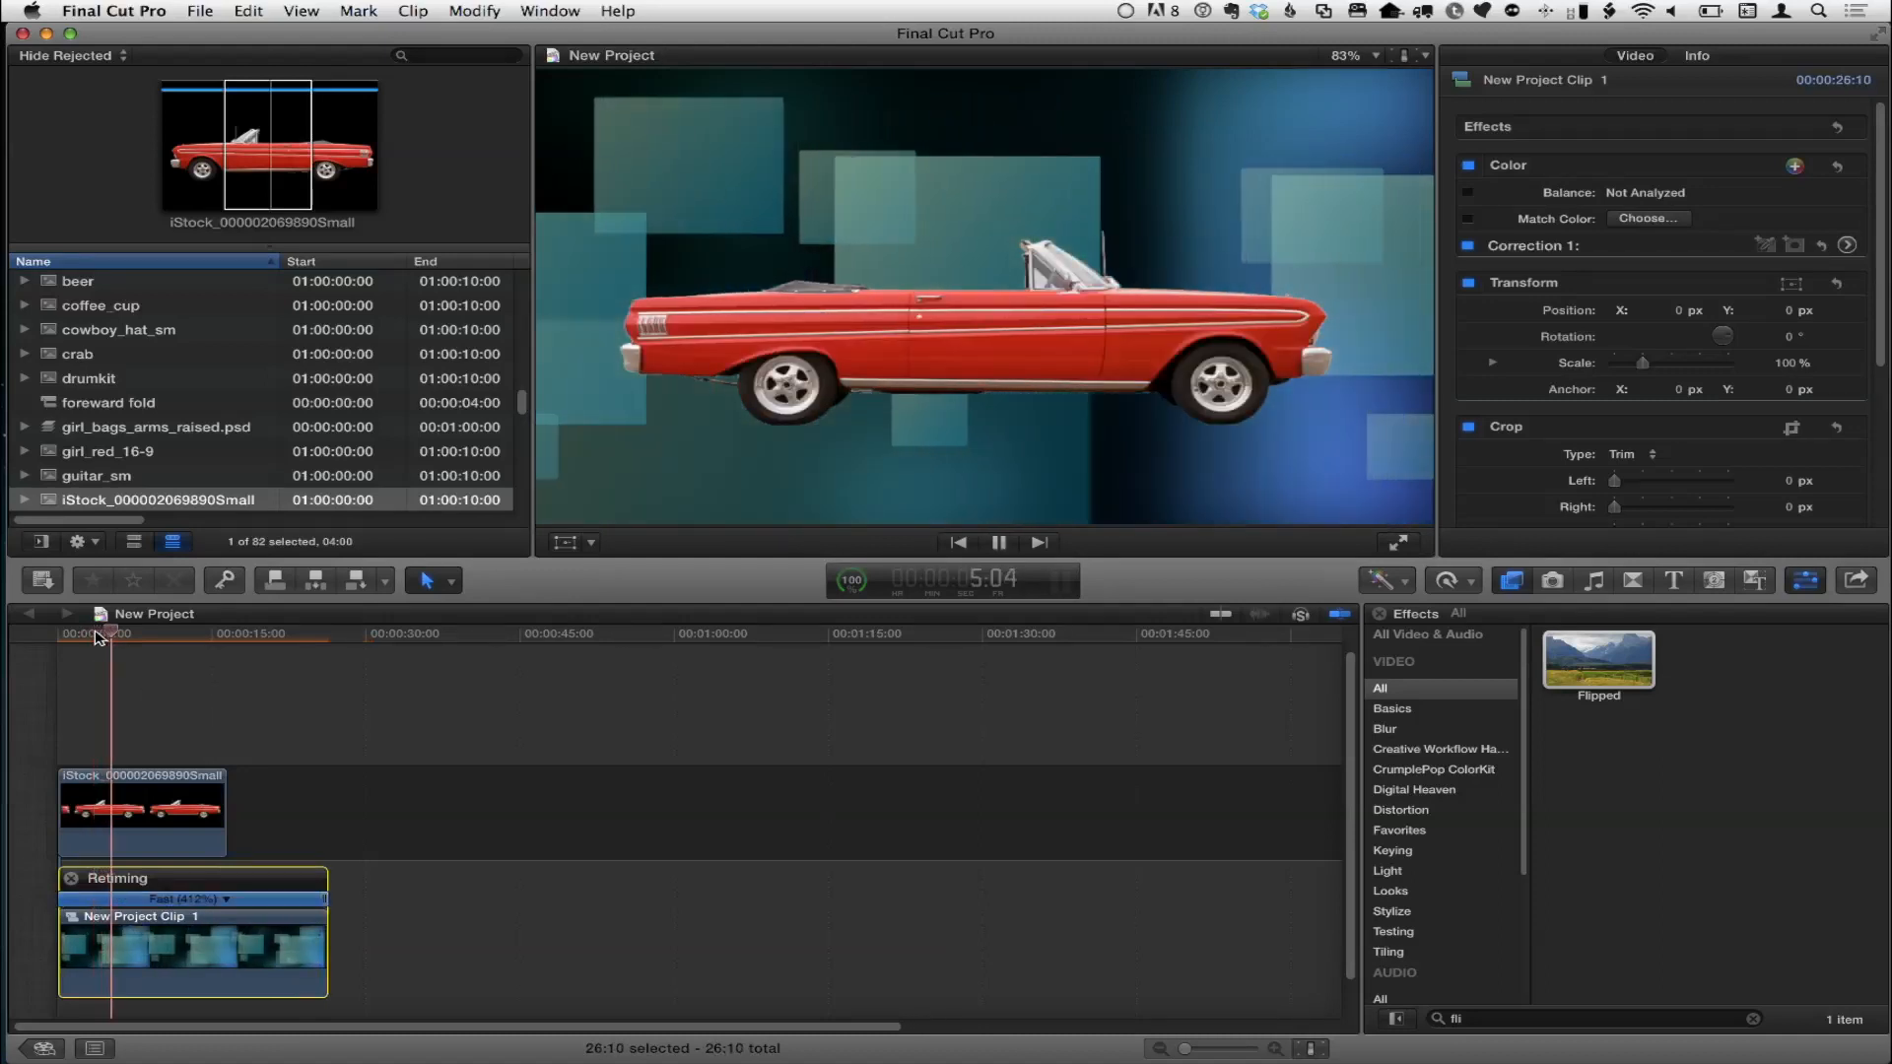
{"action": "key", "text": "space"}
{"action": "left_click_drag", "start_coordinate": [333, 937], "coordinate": [227, 947]}
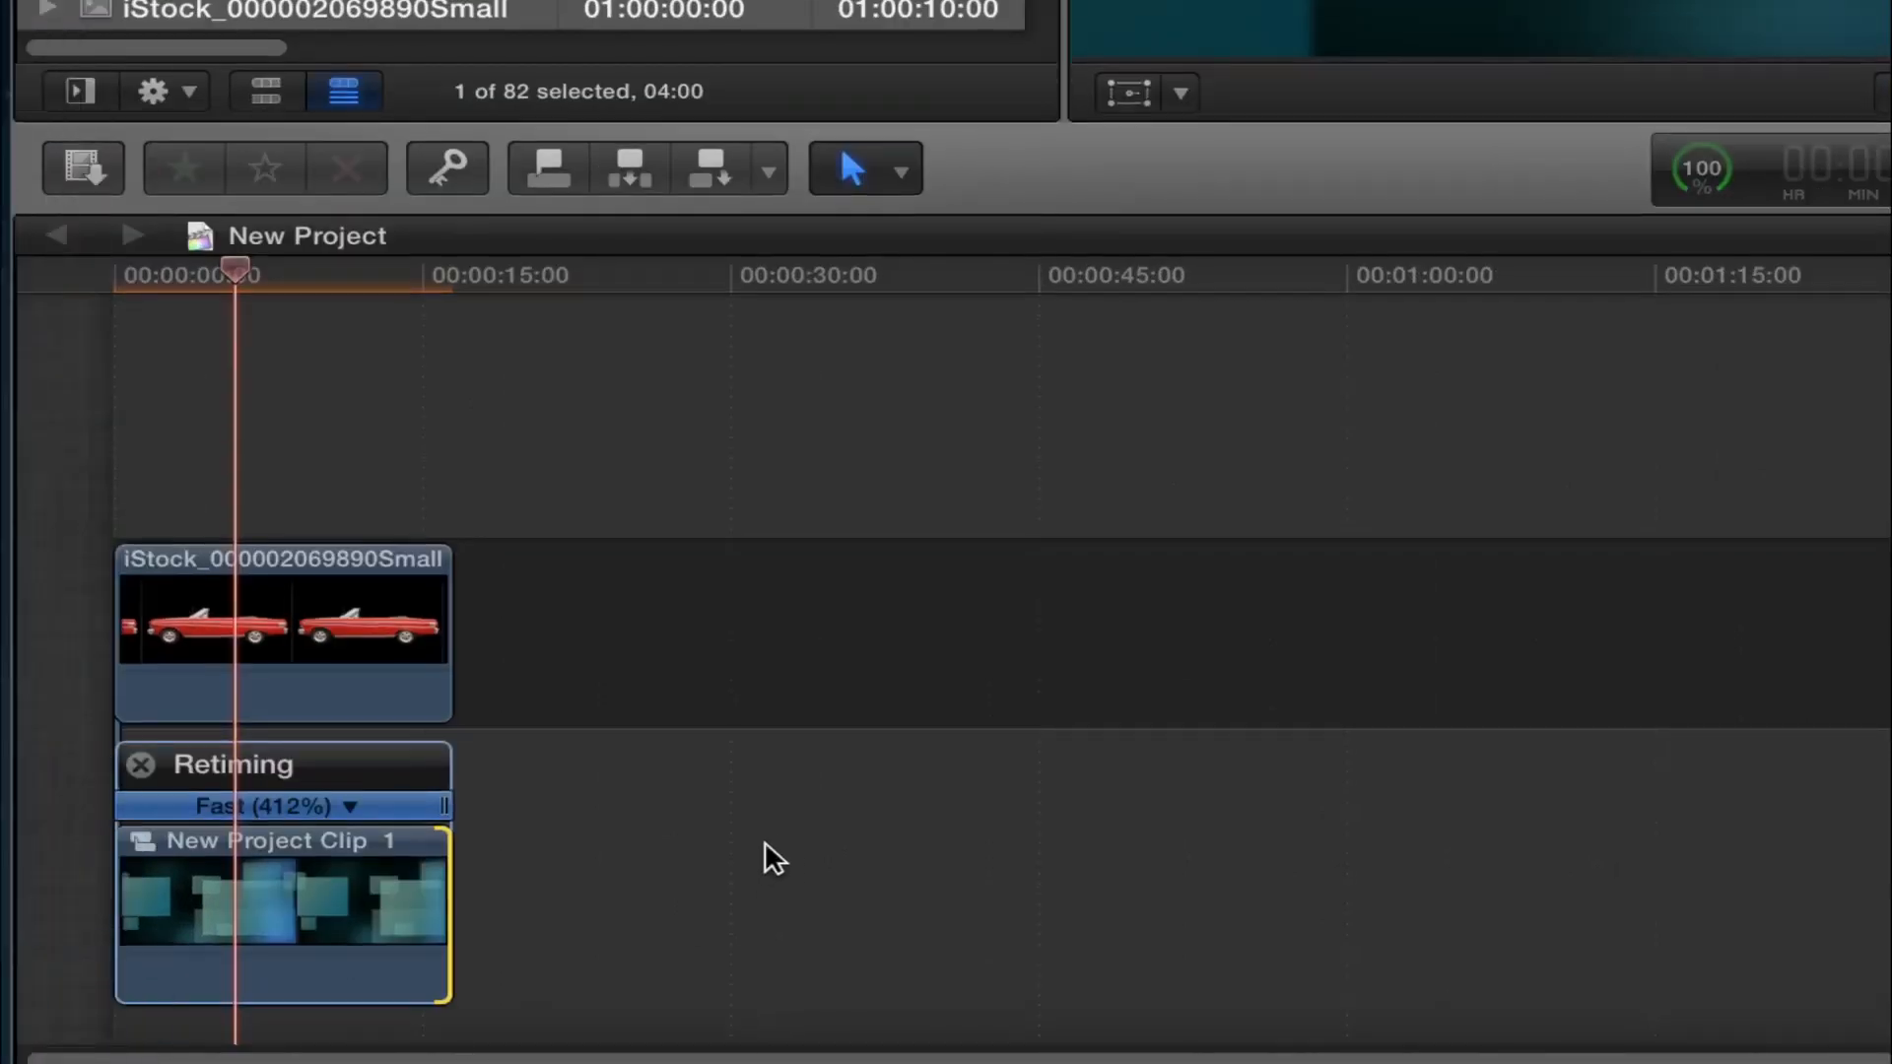
Extend the end of the background compound clip back to its full length and try to stretch it further.
{"action": "left_click_drag", "start_coordinate": [449, 896], "coordinate": [978, 911]}
{"action": "left_click_drag", "start_coordinate": [640, 908], "coordinate": [735, 901]}
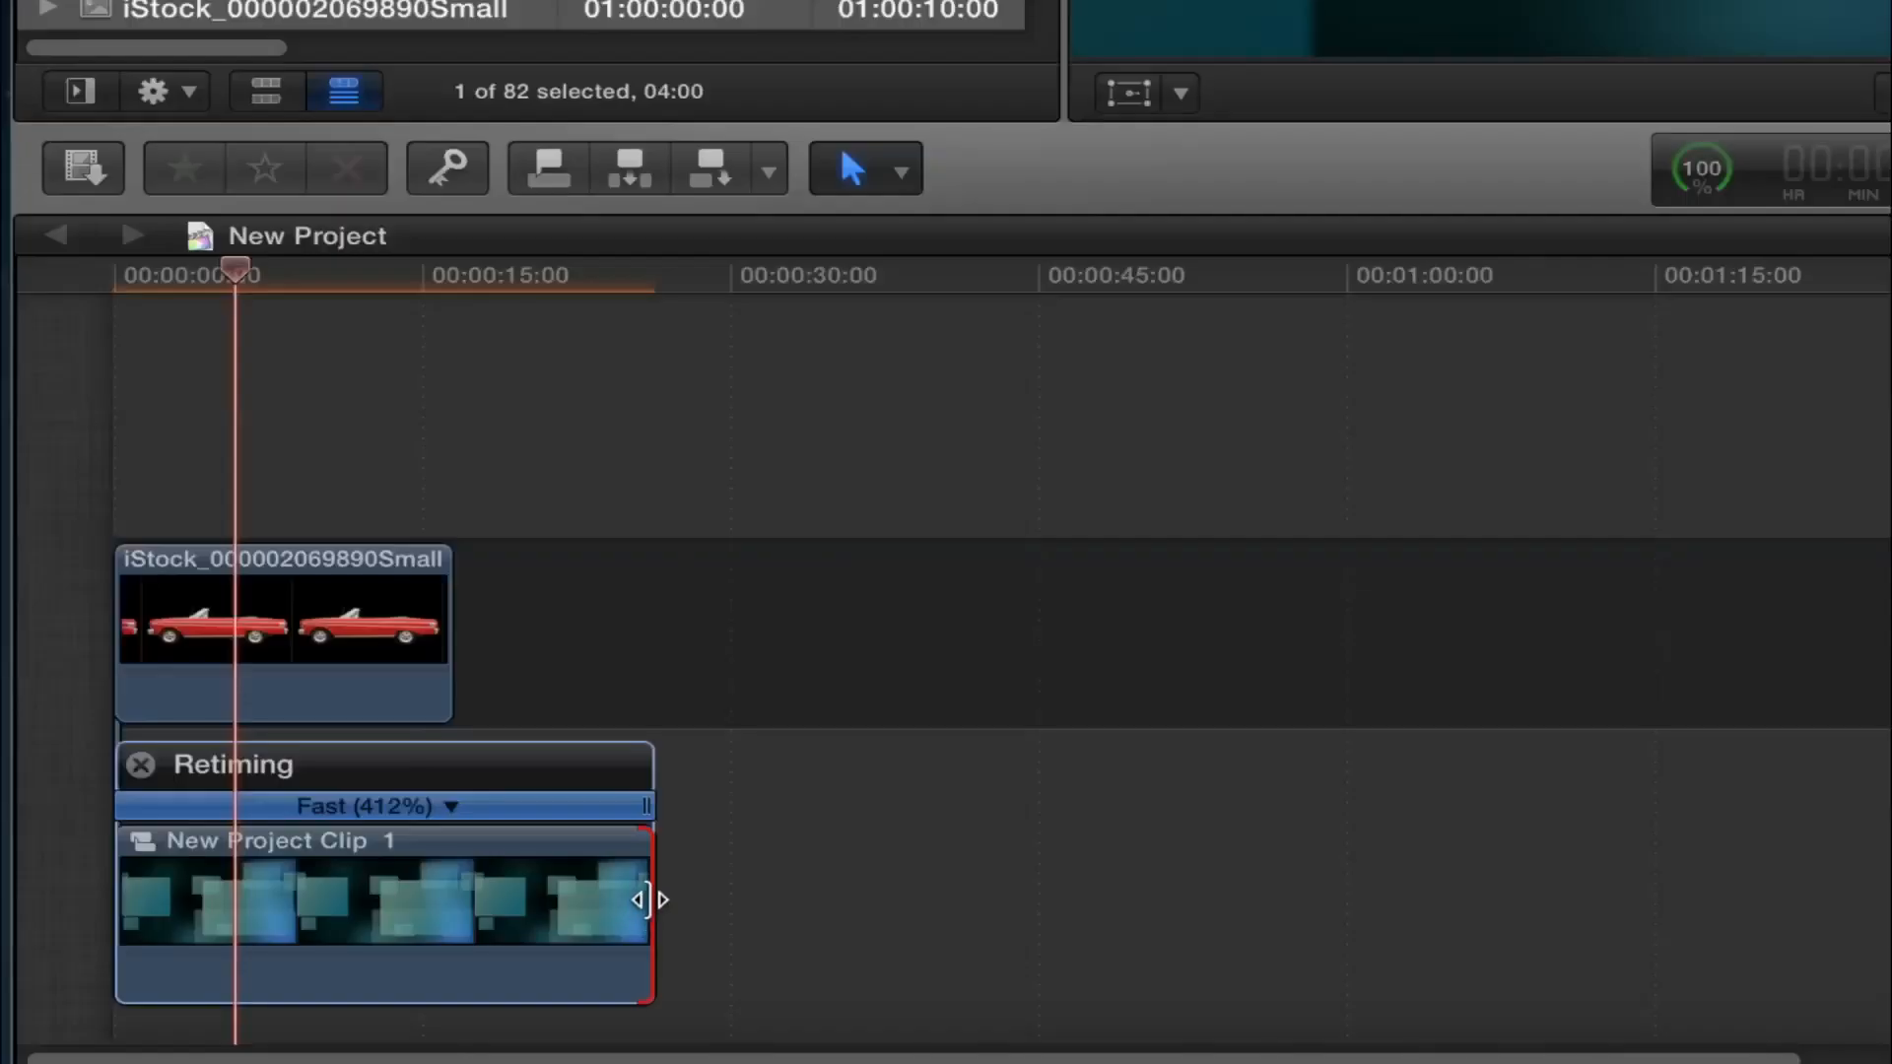
{"action": "mouse_move", "coordinate": [646, 899]}
{"action": "left_mouse_down"}
{"action": "mouse_move", "coordinate": [435, 899]}
{"action": "mouse_move", "coordinate": [700, 910]}
{"action": "mouse_move", "coordinate": [449, 897]}
{"action": "mouse_move", "coordinate": [678, 896]}
{"action": "left_mouse_up"}
Speed up the background compound clip to 492%, and trim its end to the car clip's end for a duration of 16:14.
{"action": "left_click_drag", "start_coordinate": [639, 804], "coordinate": [559, 806]}
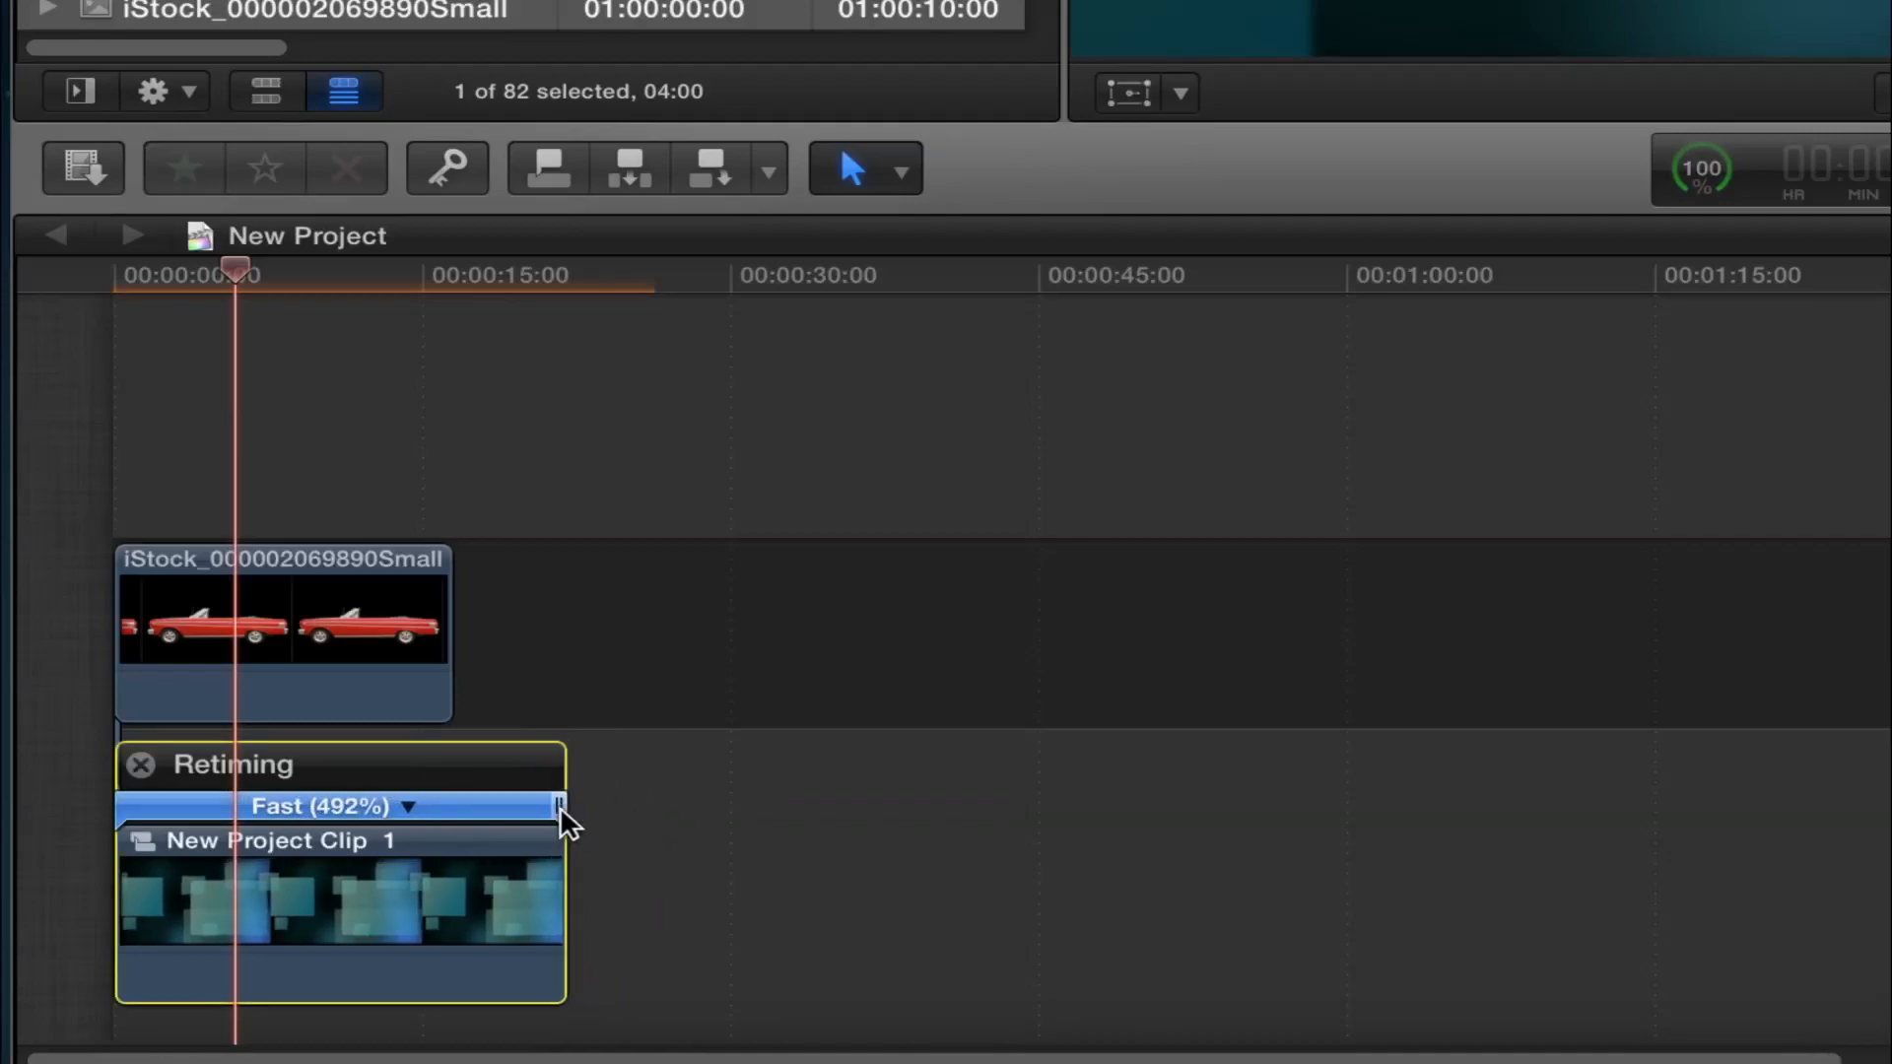
{"action": "left_click_drag", "start_coordinate": [562, 878], "coordinate": [457, 884]}
{"action": "key", "text": "super+equal"}
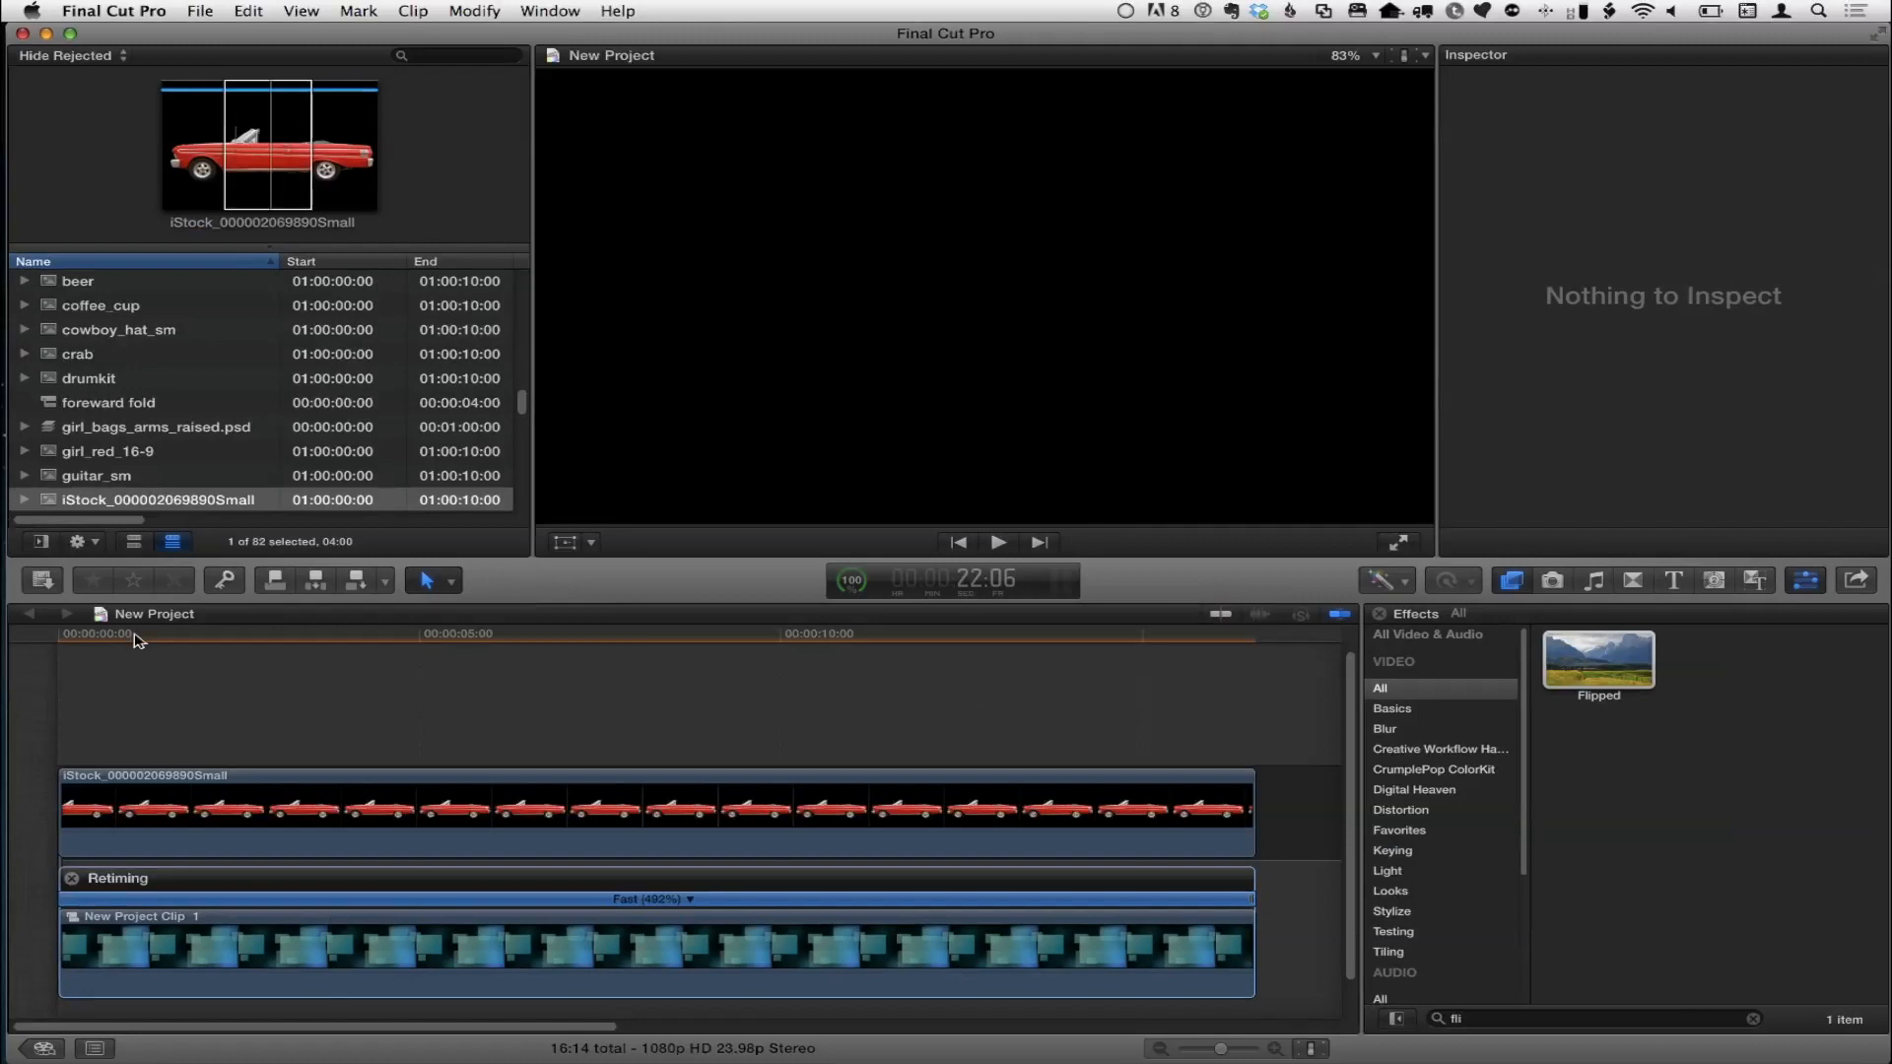
{"action": "key", "text": "space"}
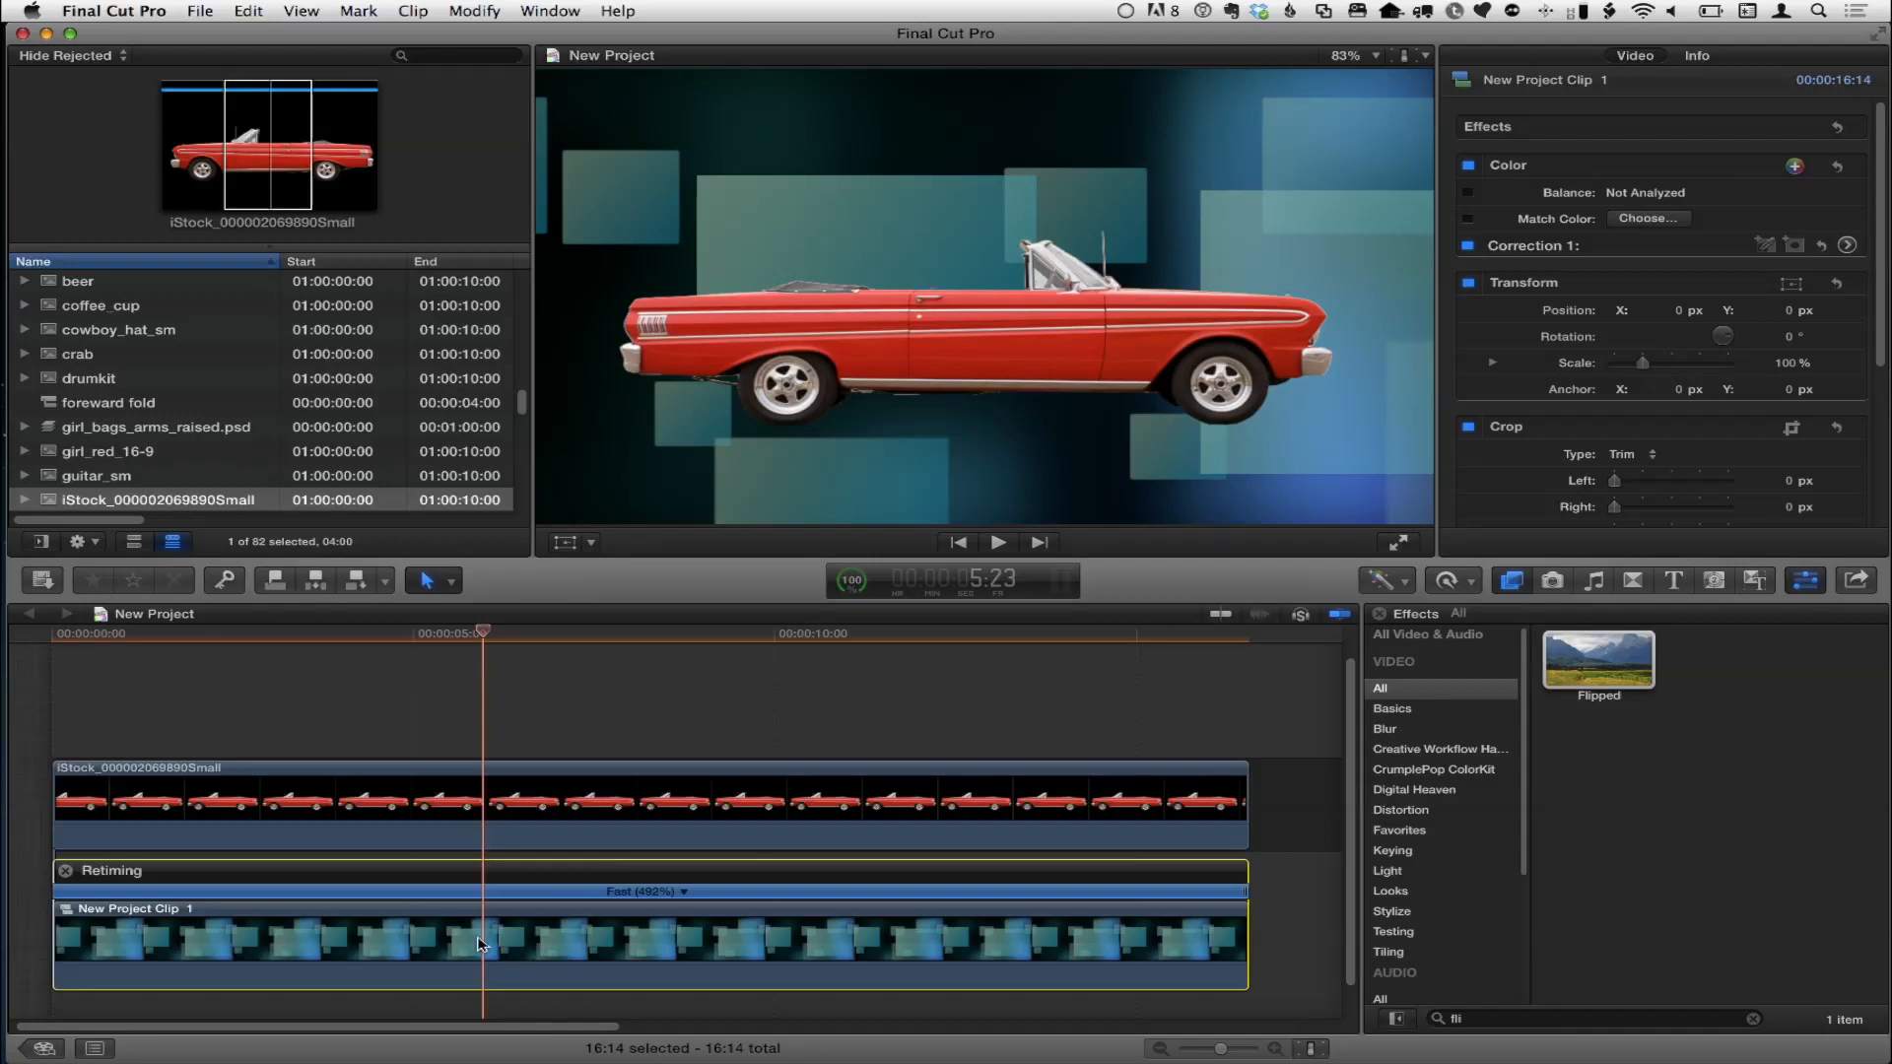
Inside the background compound clip, set the Drift generator's Color Theme to Red and Shape to Slanted, and play the result in New Project.
{"action": "double_click", "coordinate": [479, 944]}
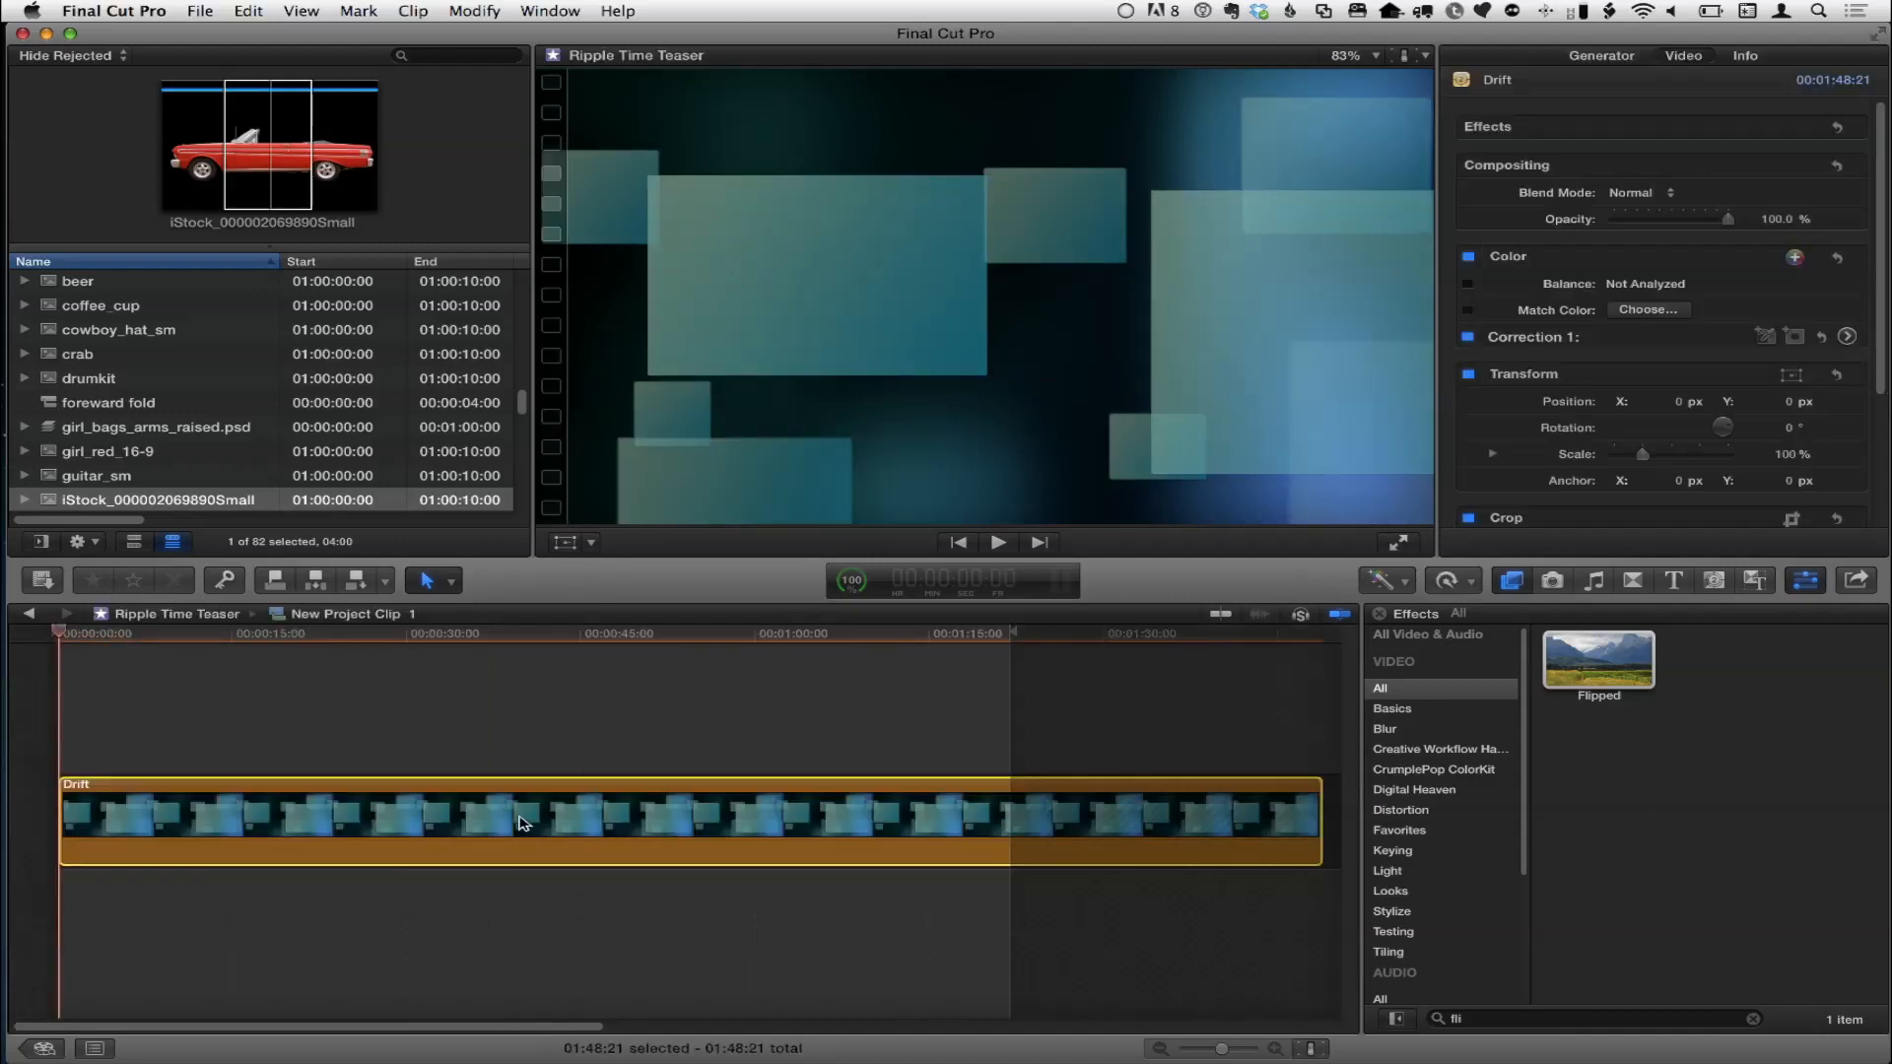
{"action": "left_click", "coordinate": [1622, 57]}
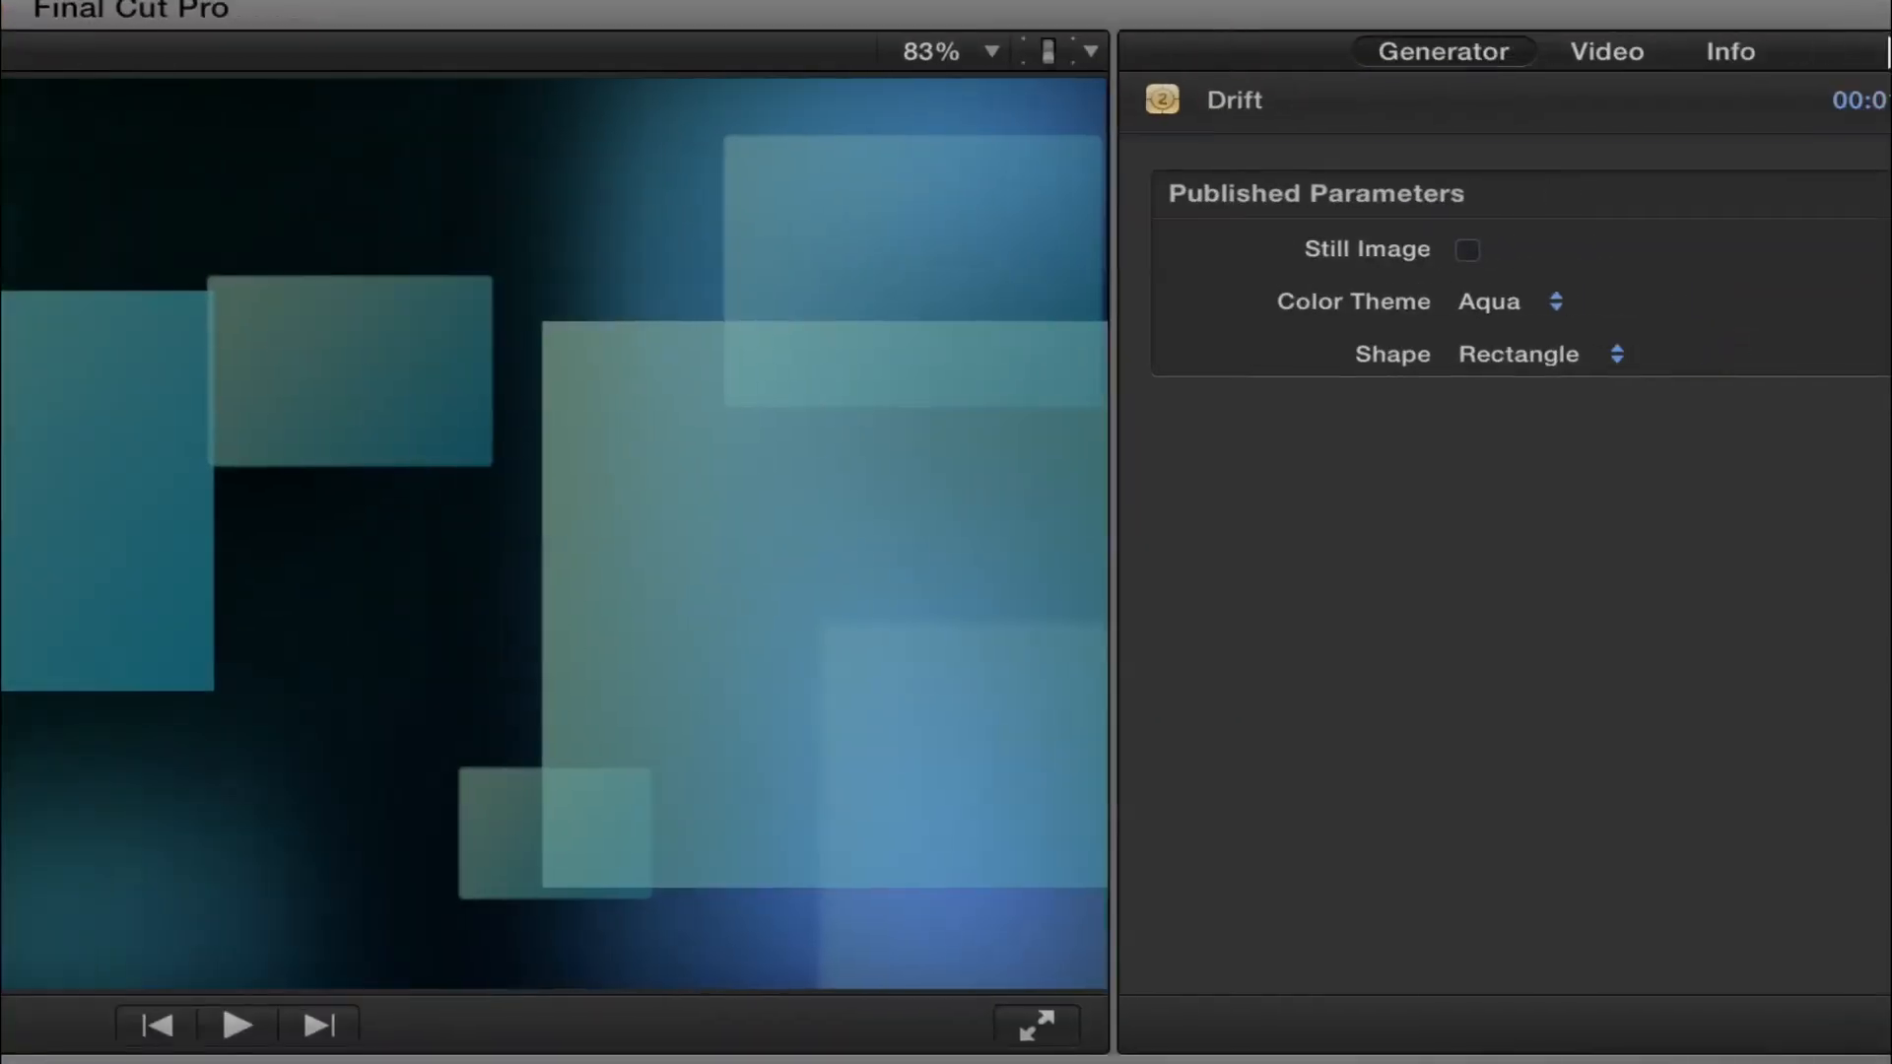
{"action": "left_click", "coordinate": [1436, 306]}
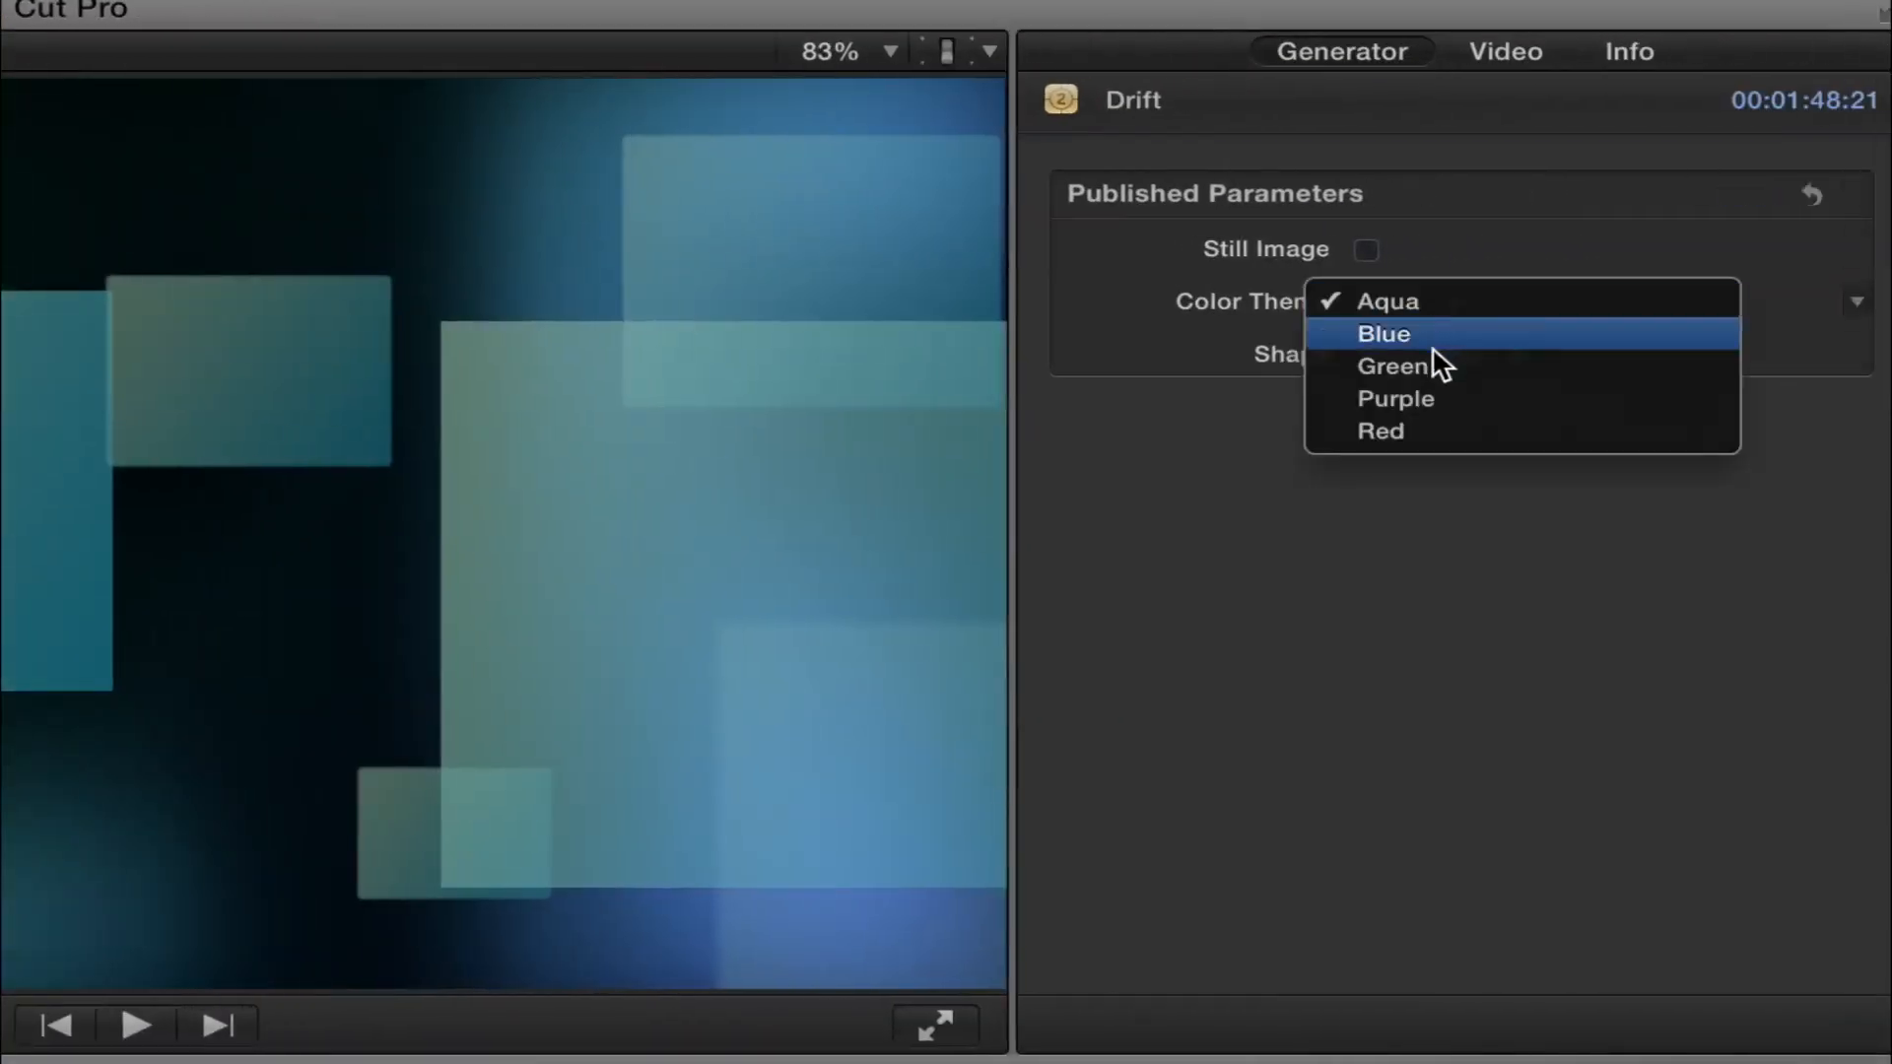
{"action": "left_click", "coordinate": [1440, 429]}
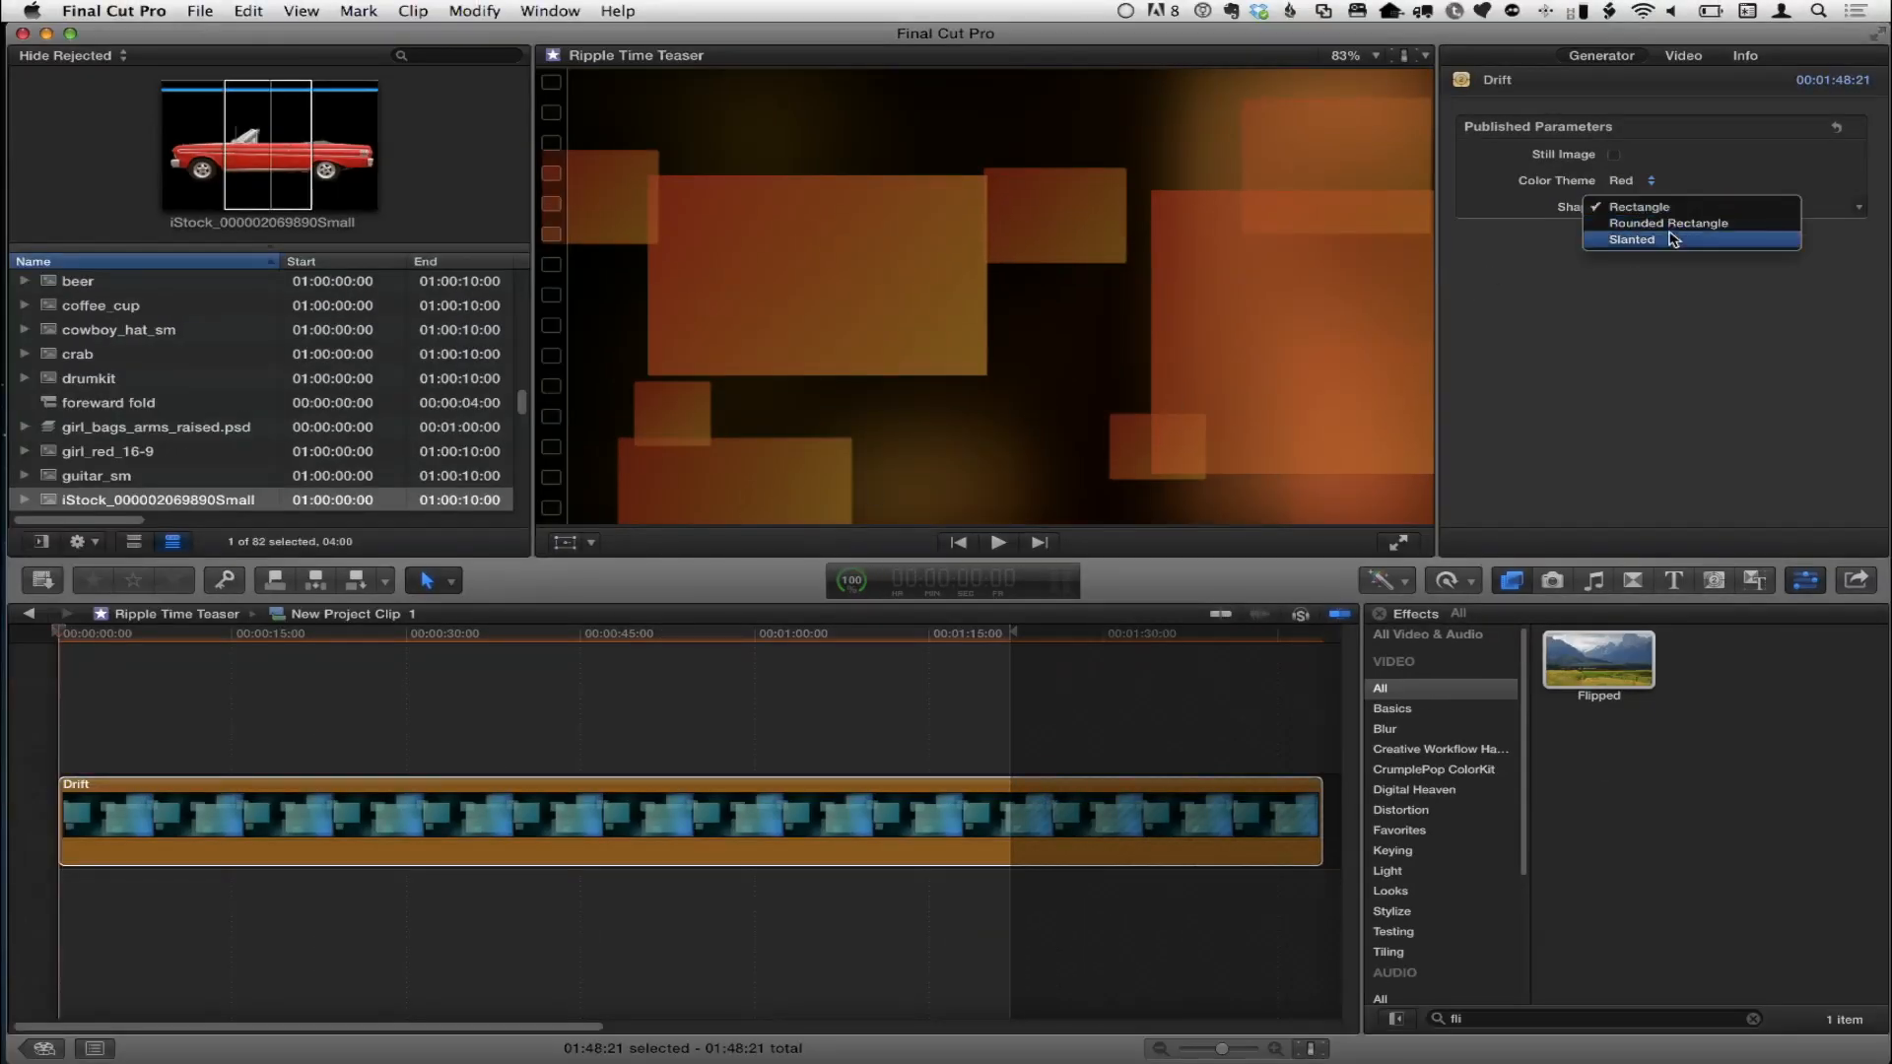
{"action": "left_click", "coordinate": [1672, 239]}
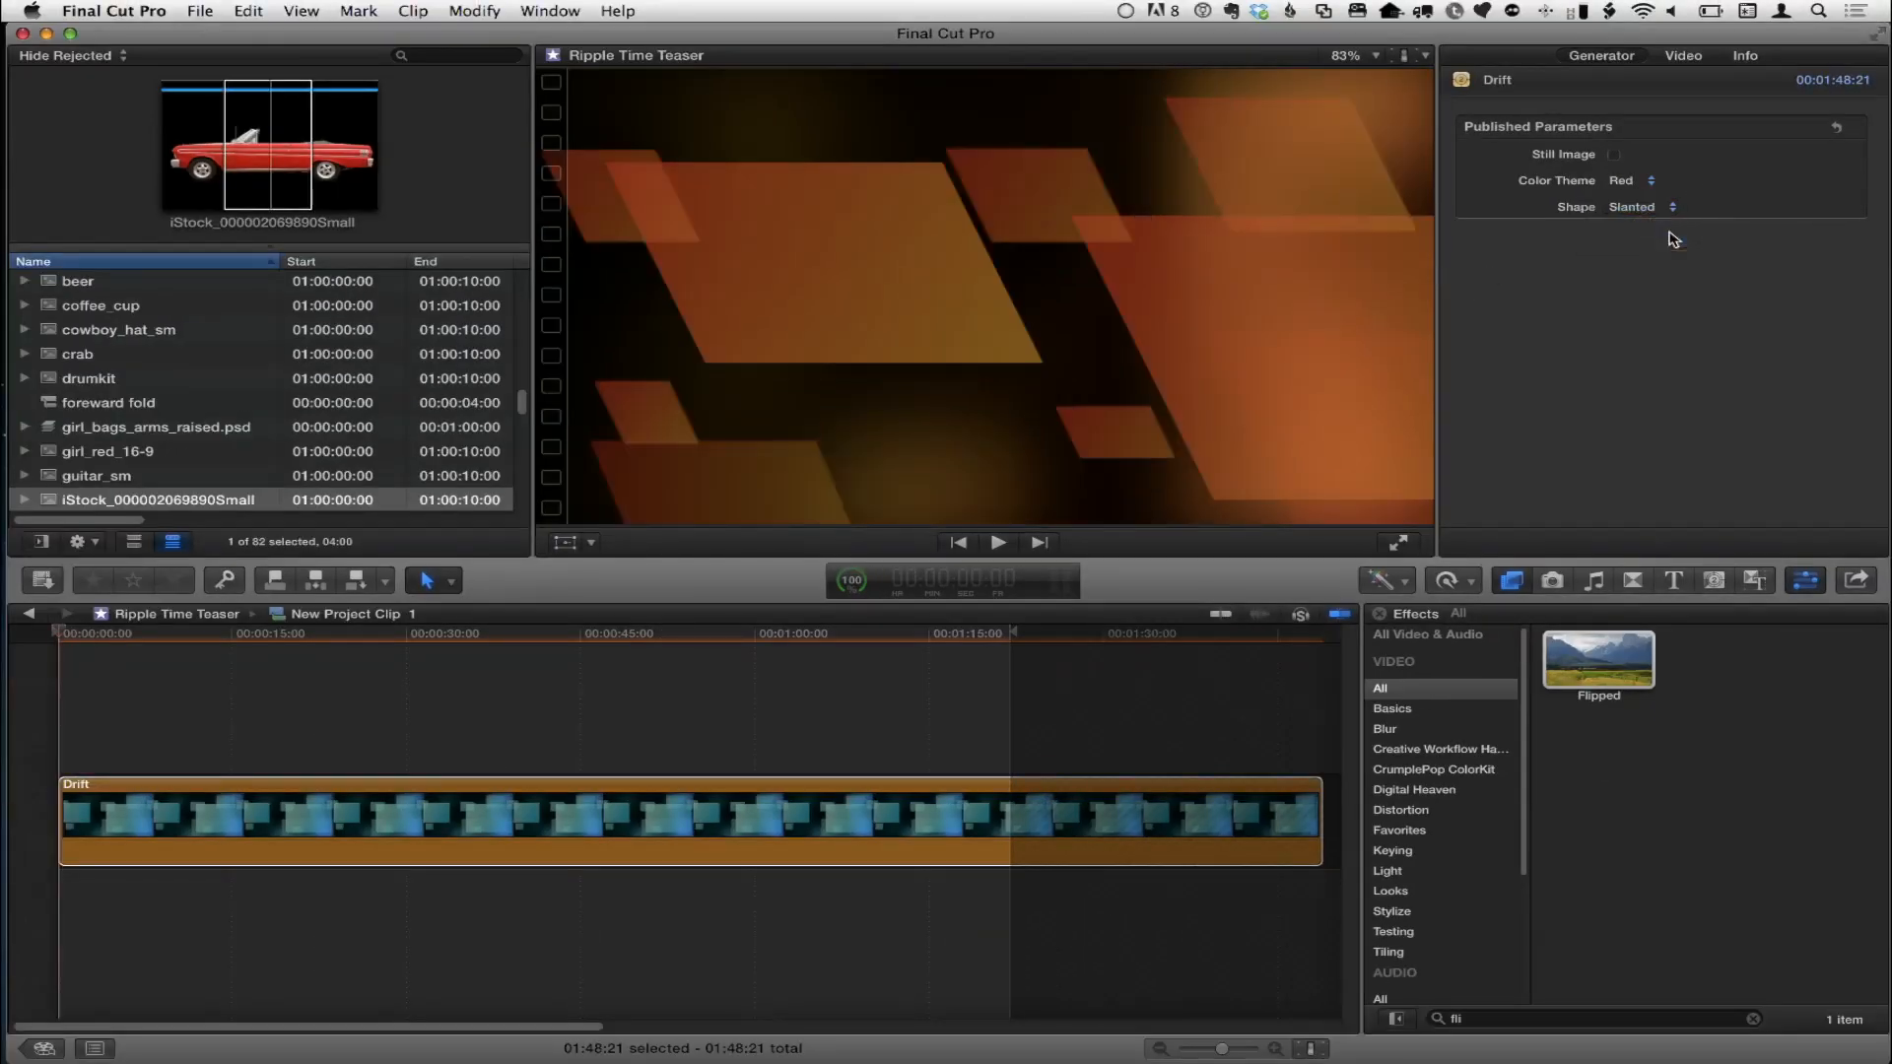
{"action": "left_click", "coordinate": [33, 616]}
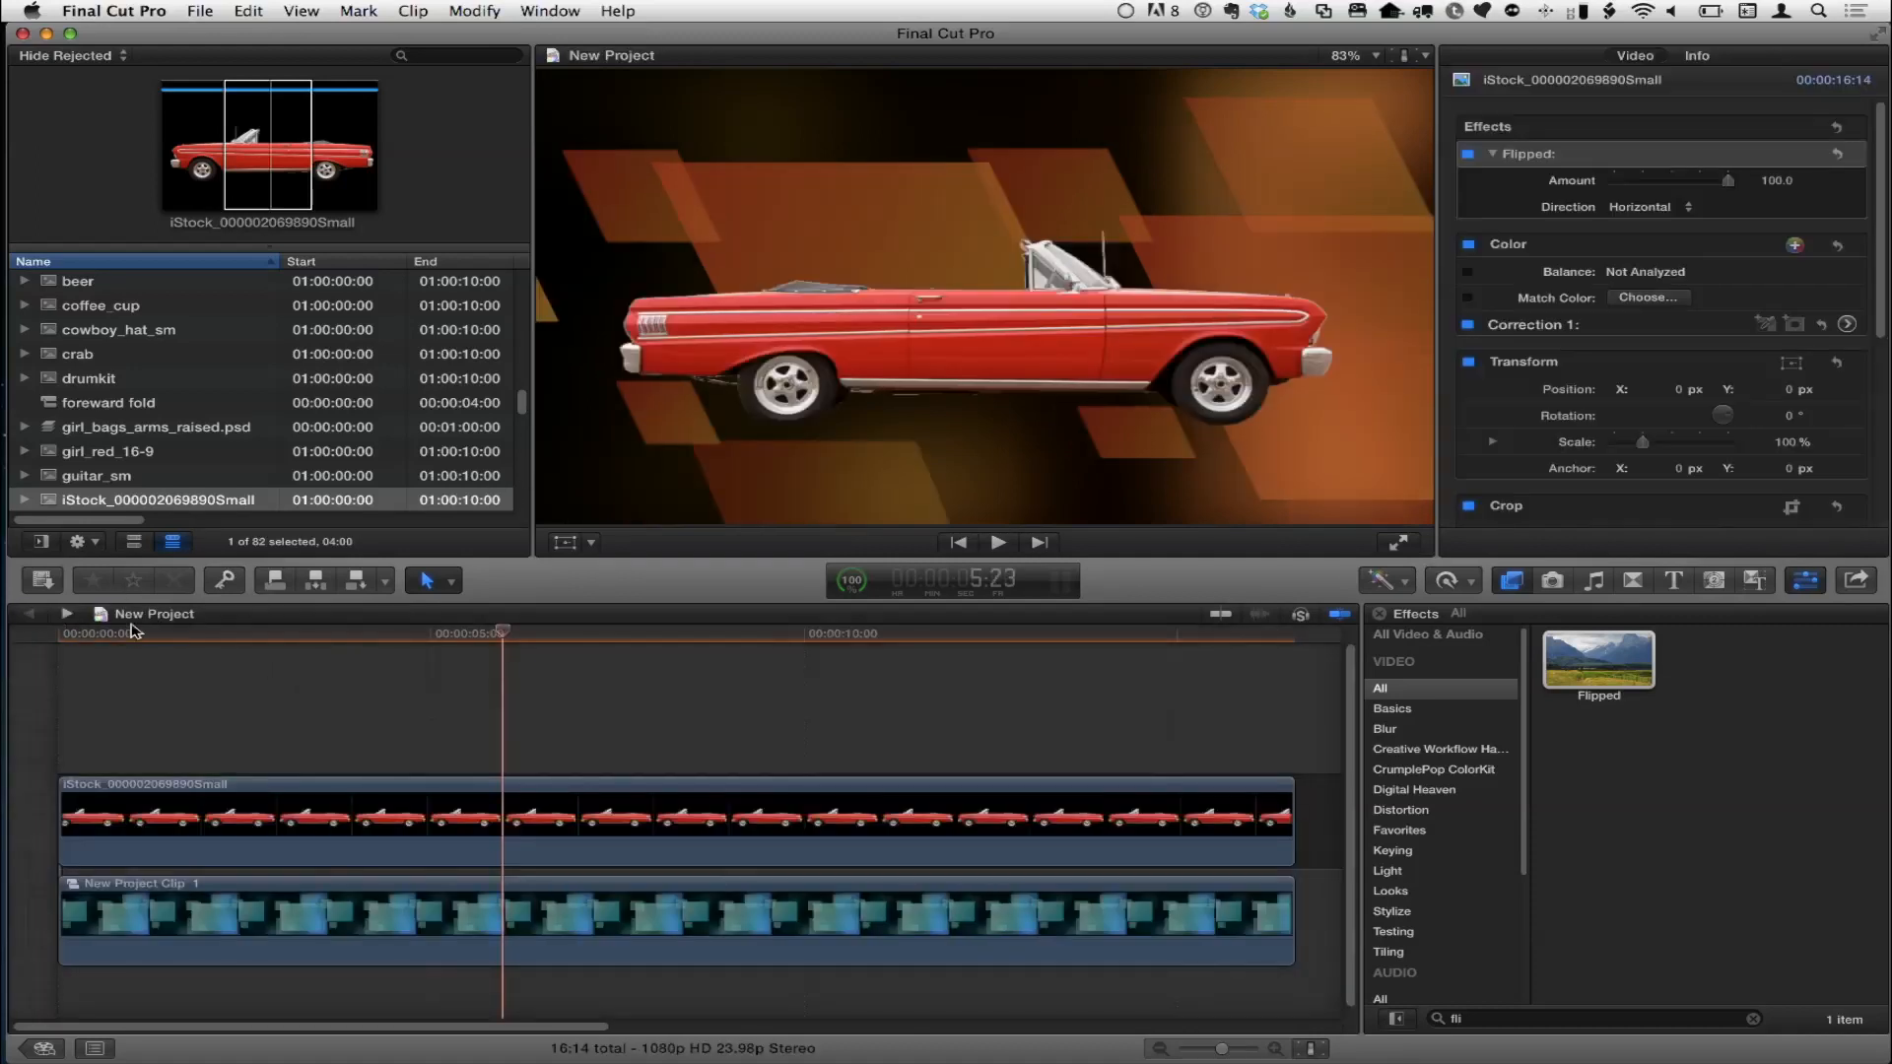
{"action": "key", "text": "space"}
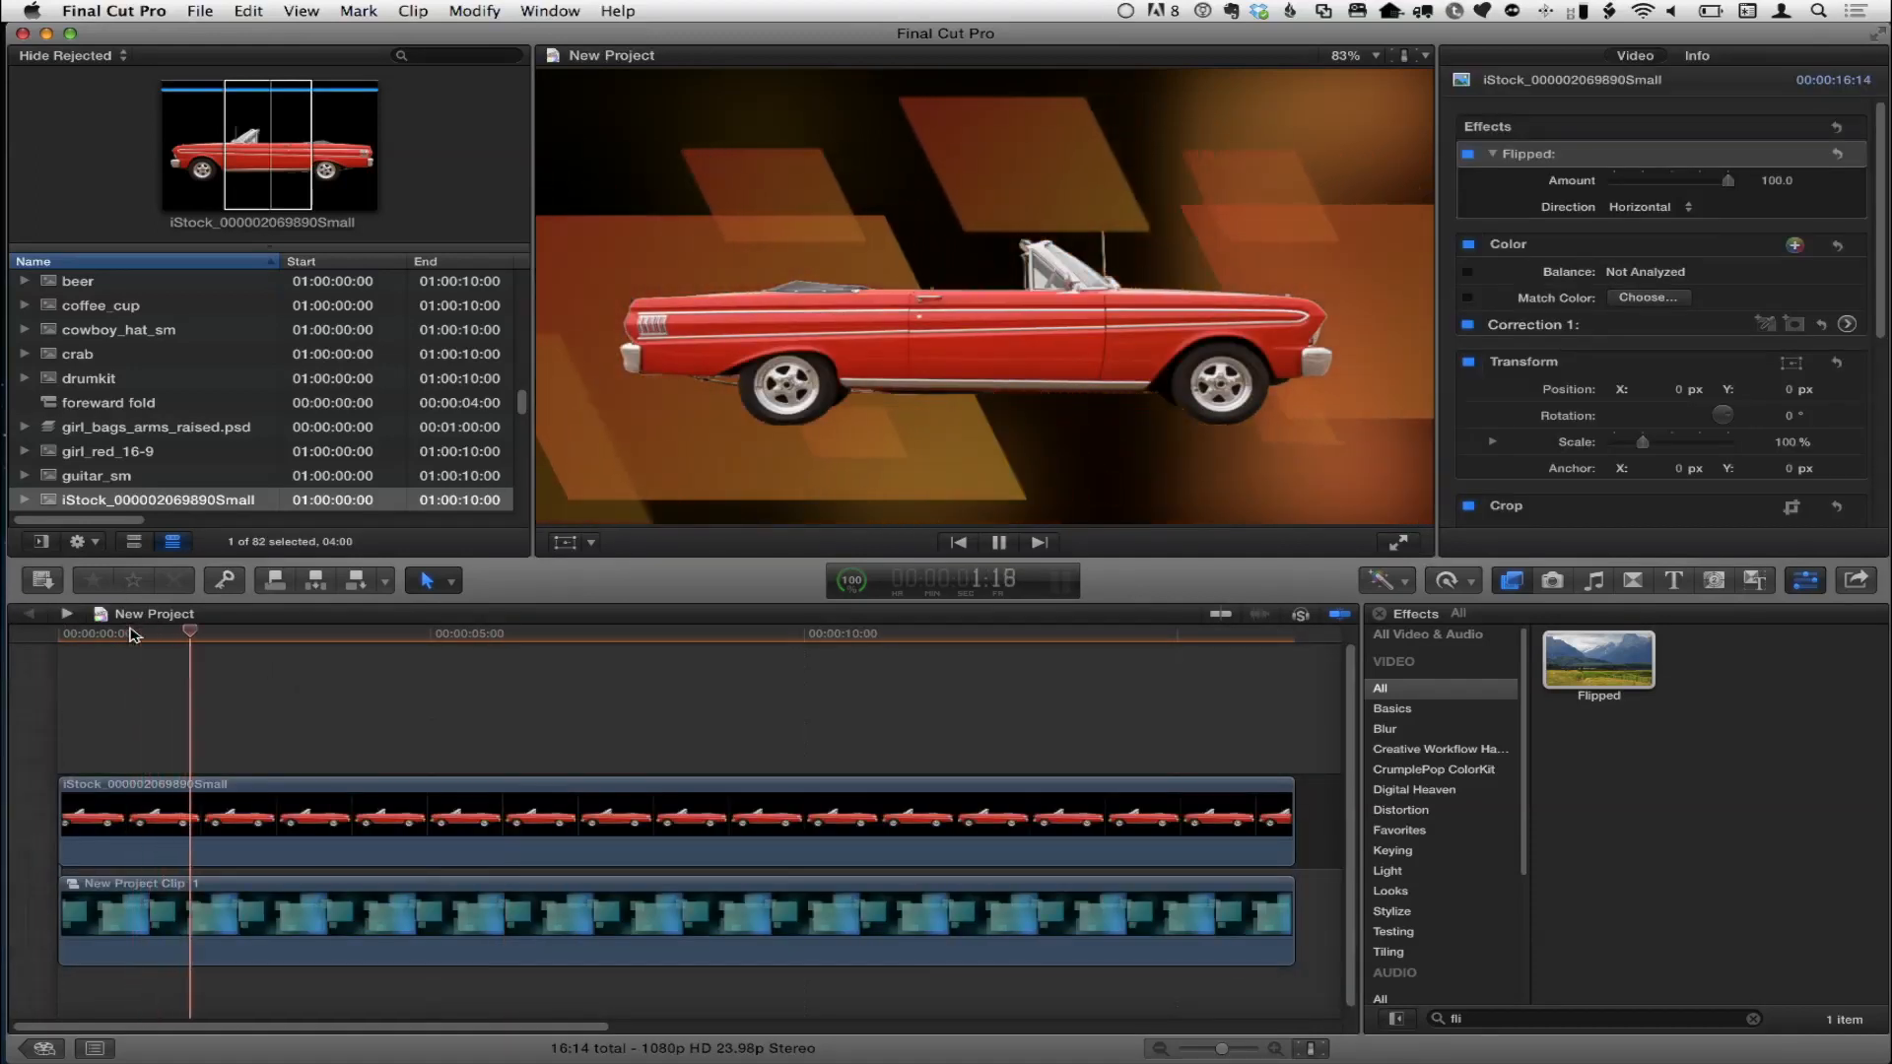